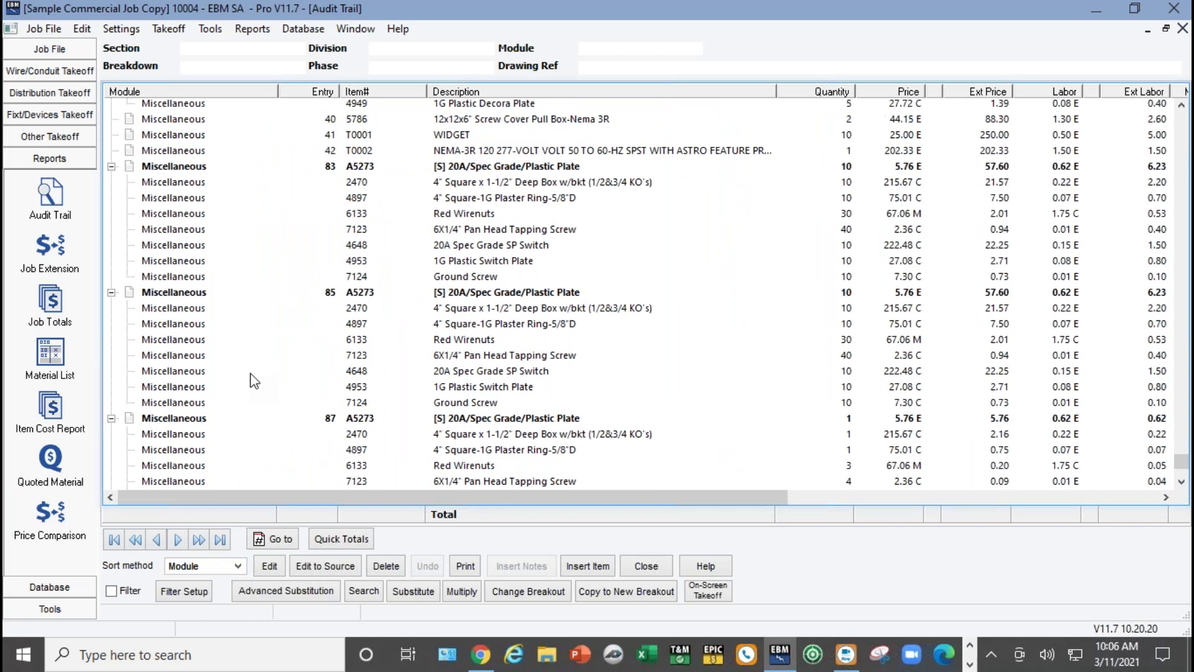
Filter the audit trail so that only the Light Fixtures module is included, and turn the filter on.
scroll(252, 367, "up", 15)
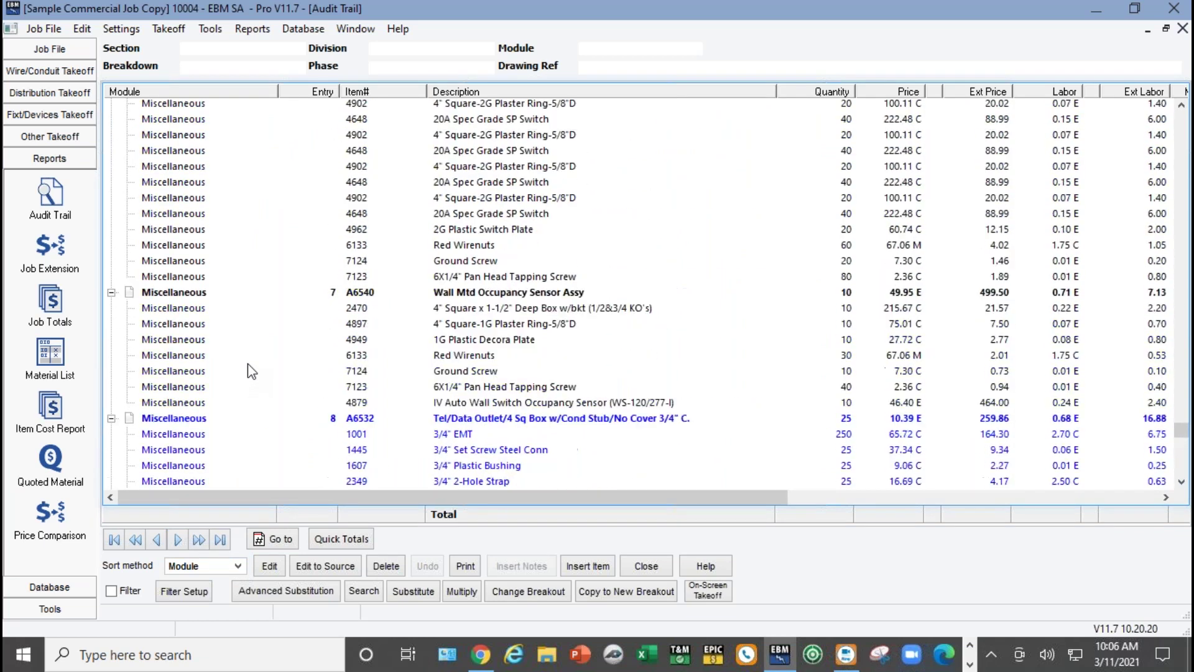
scroll(252, 360, "up", 4)
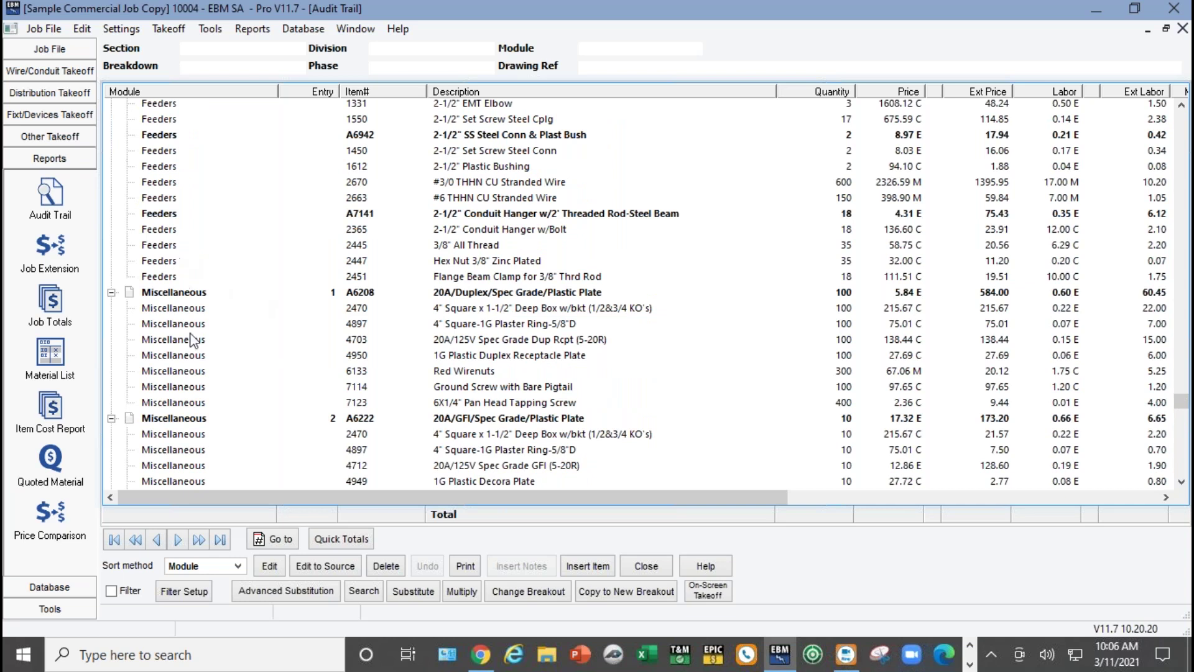
scroll(237, 233, "up", 5)
scroll(235, 234, "up", 10)
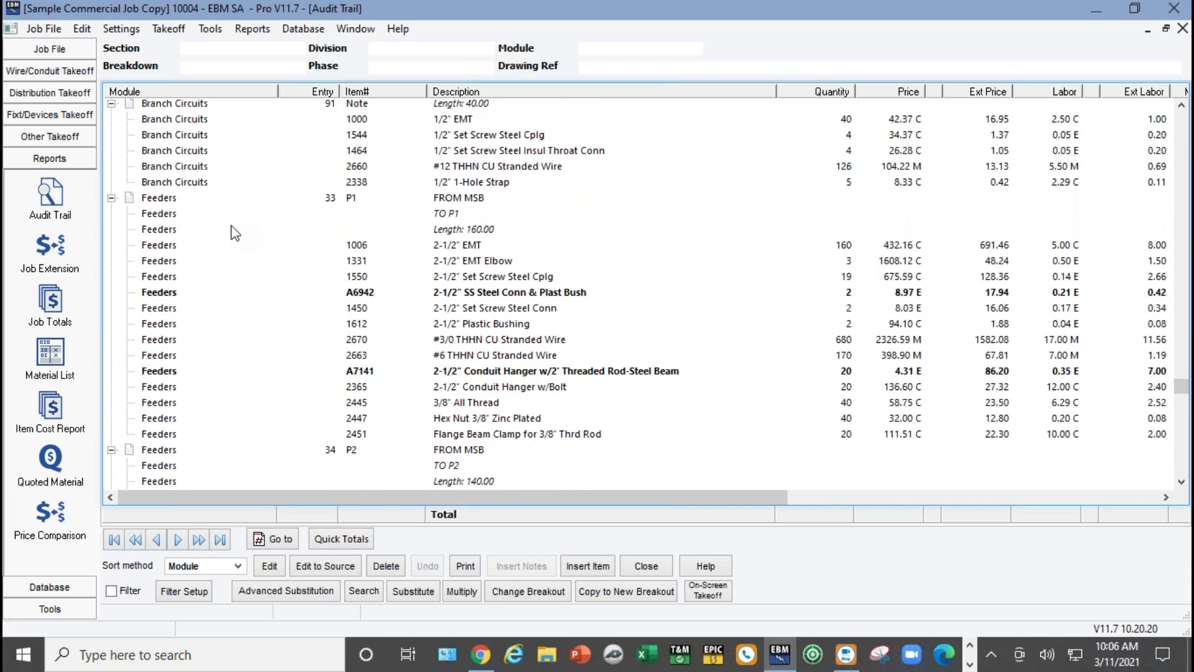
scroll(230, 231, "up", 4)
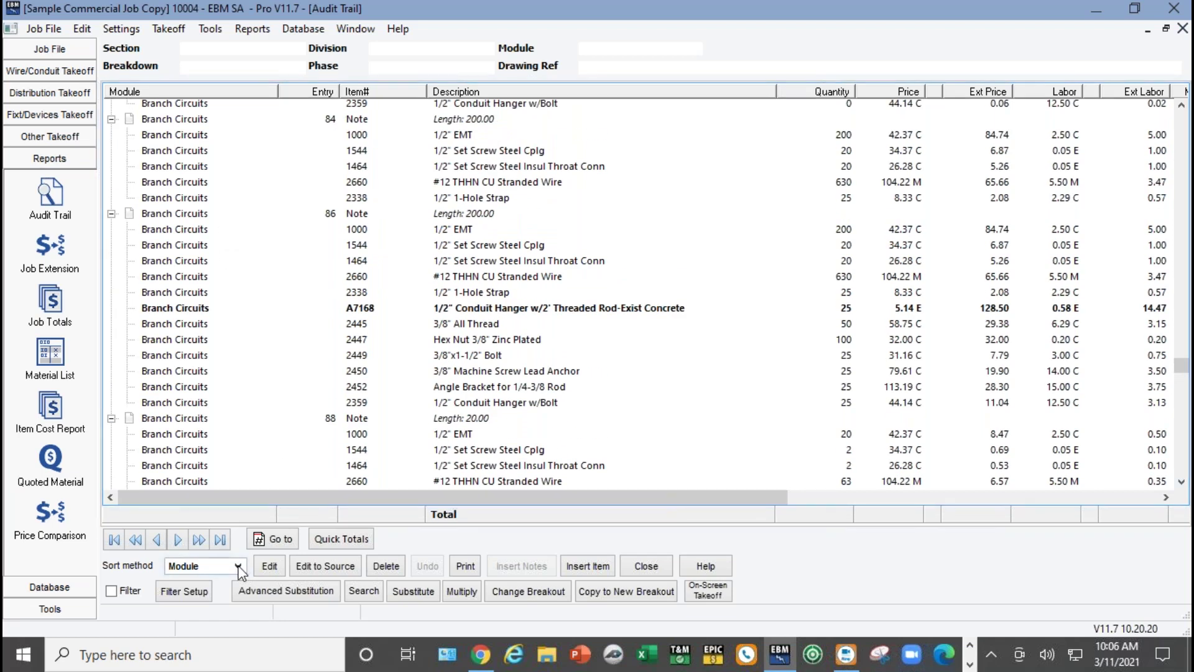
left_click(188, 592)
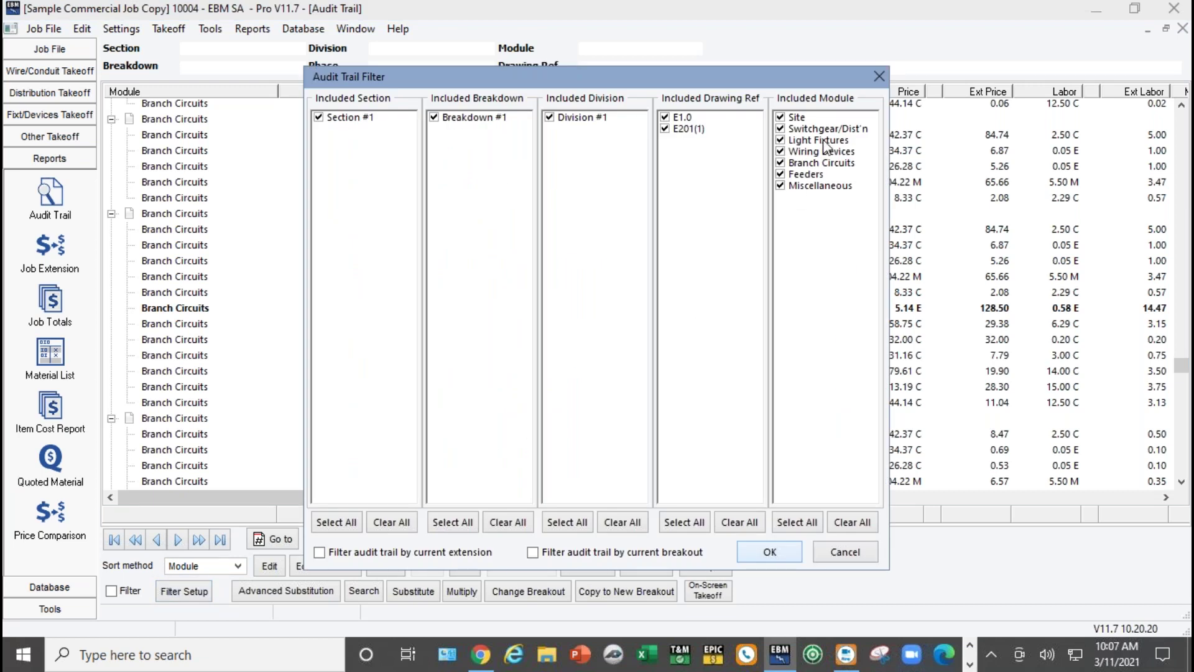
left_click(866, 528)
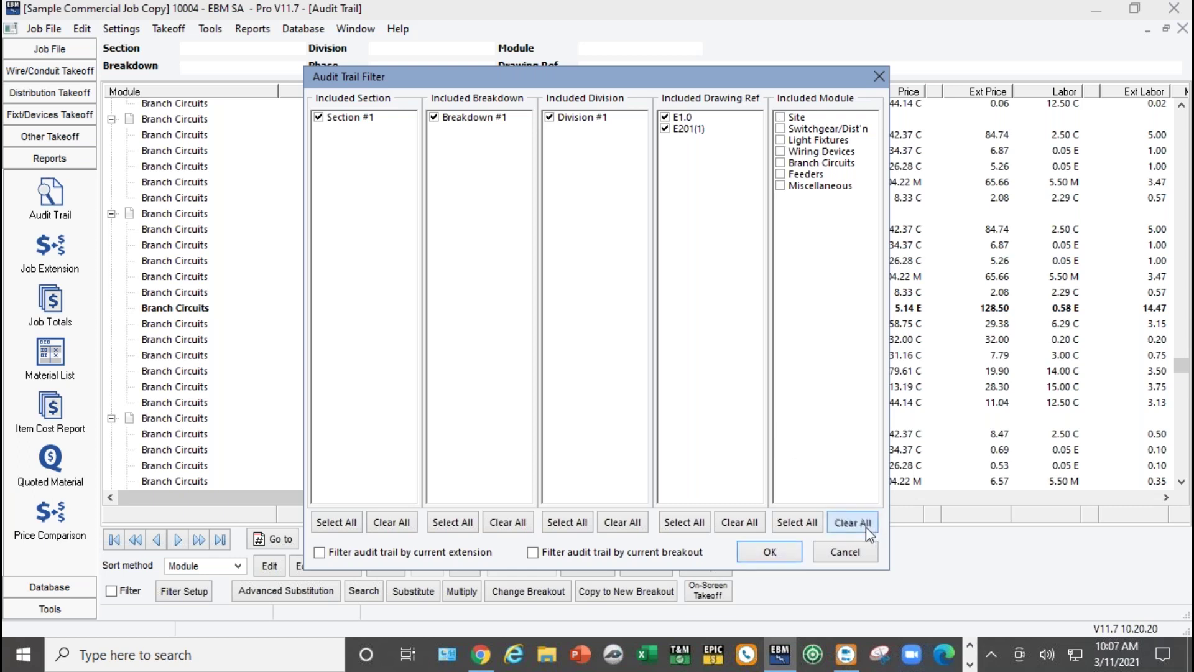
left_click(782, 141)
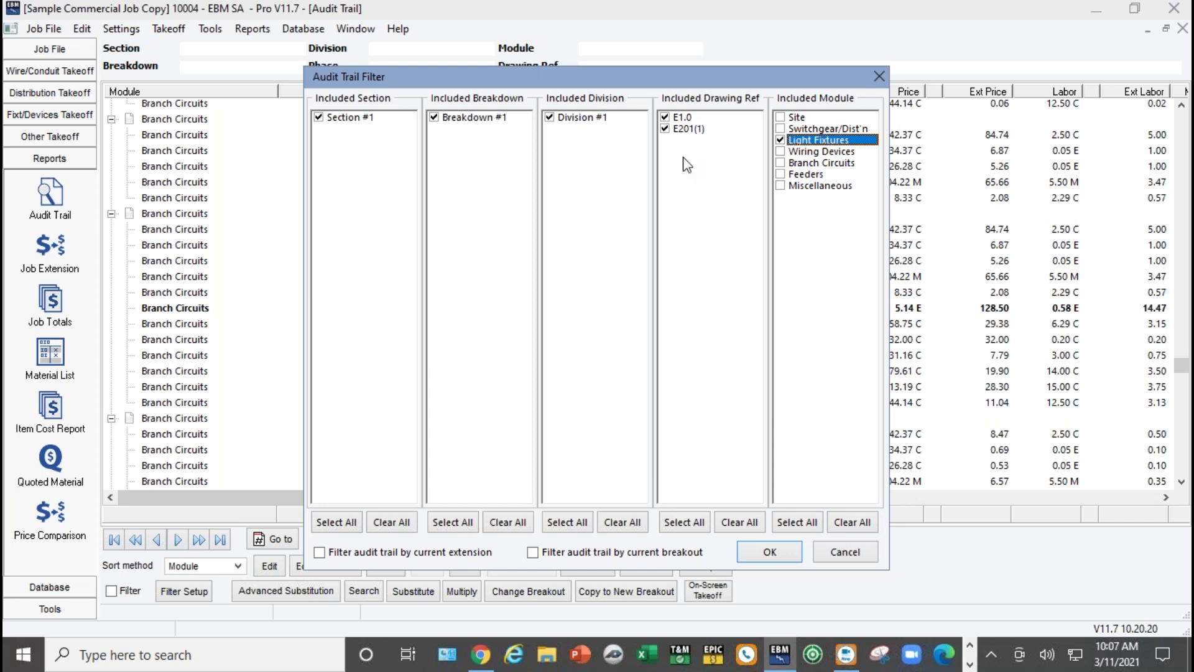
left_click(744, 553)
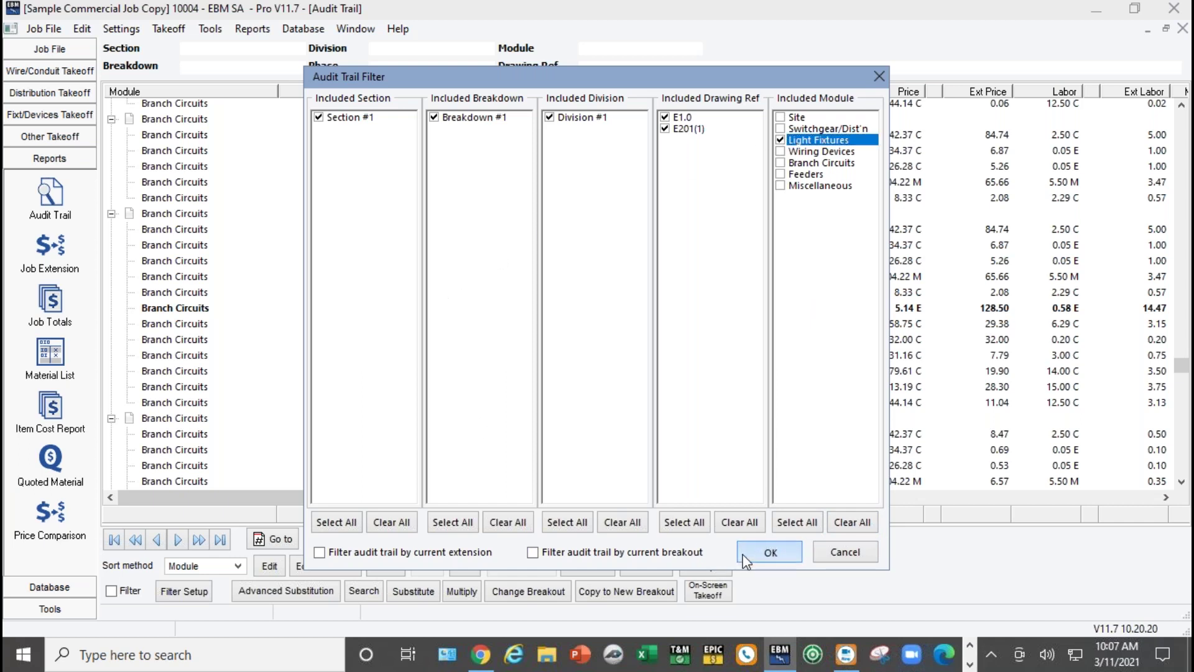
left_click(111, 591)
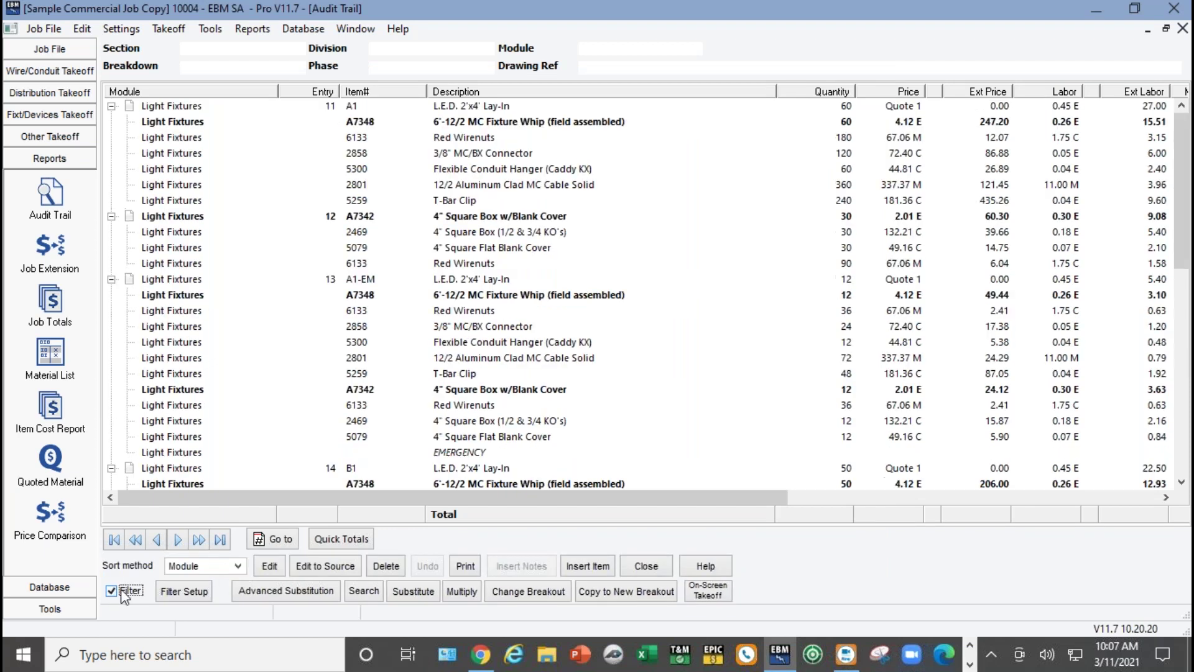
Sort the filtered audit trail by Entry Order and review the light fixture entries.
left_click(236, 566)
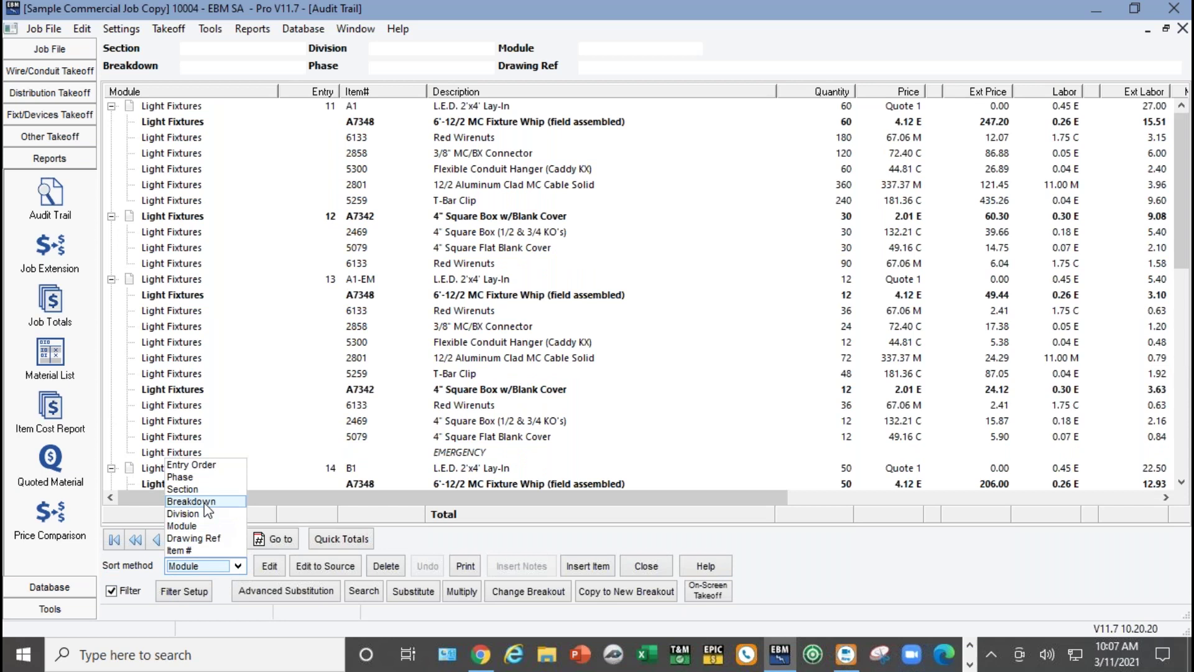
left_click(193, 465)
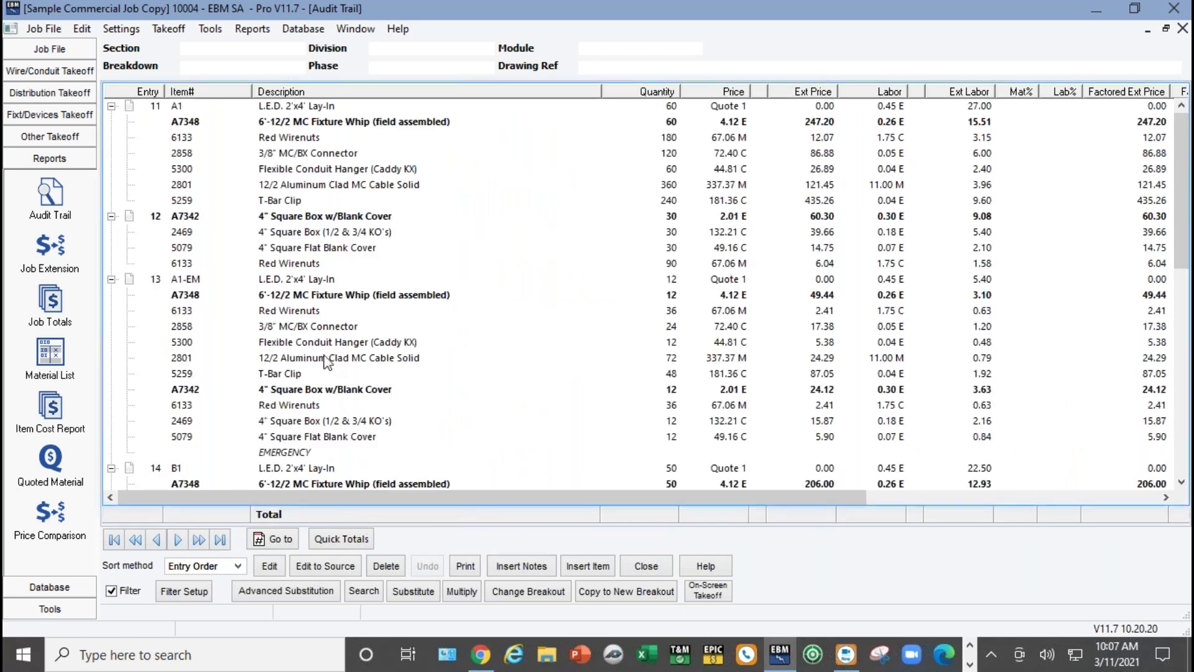
left_click(339, 296)
scroll(341, 296, "down", 10)
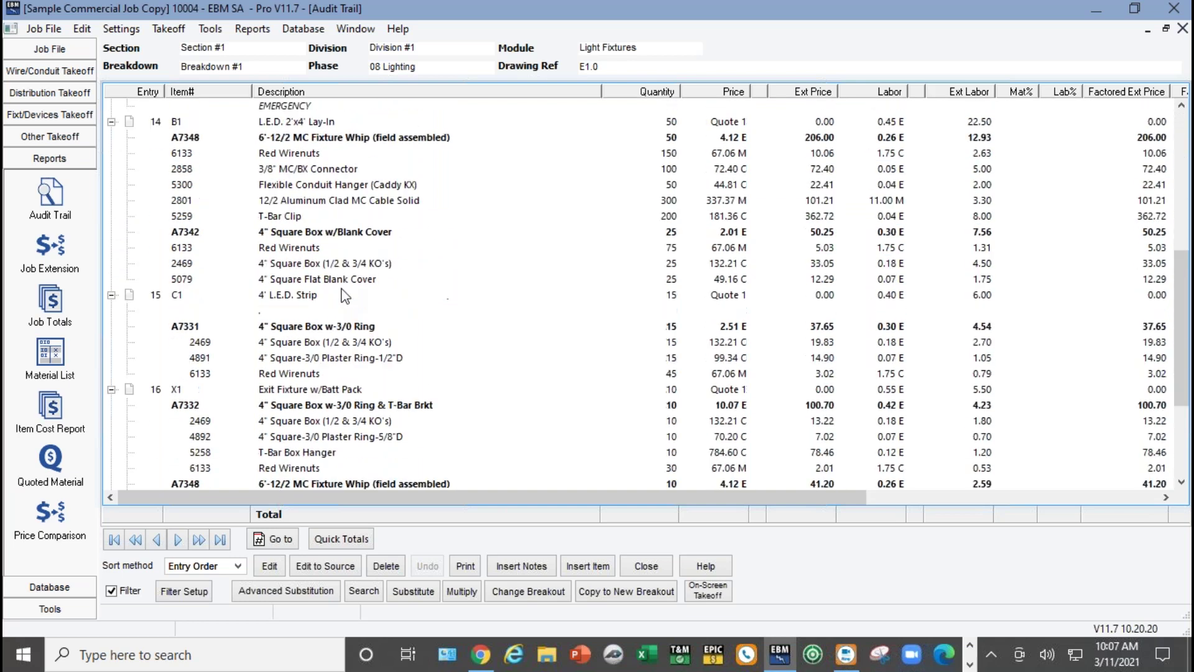
scroll(345, 297, "down", 1)
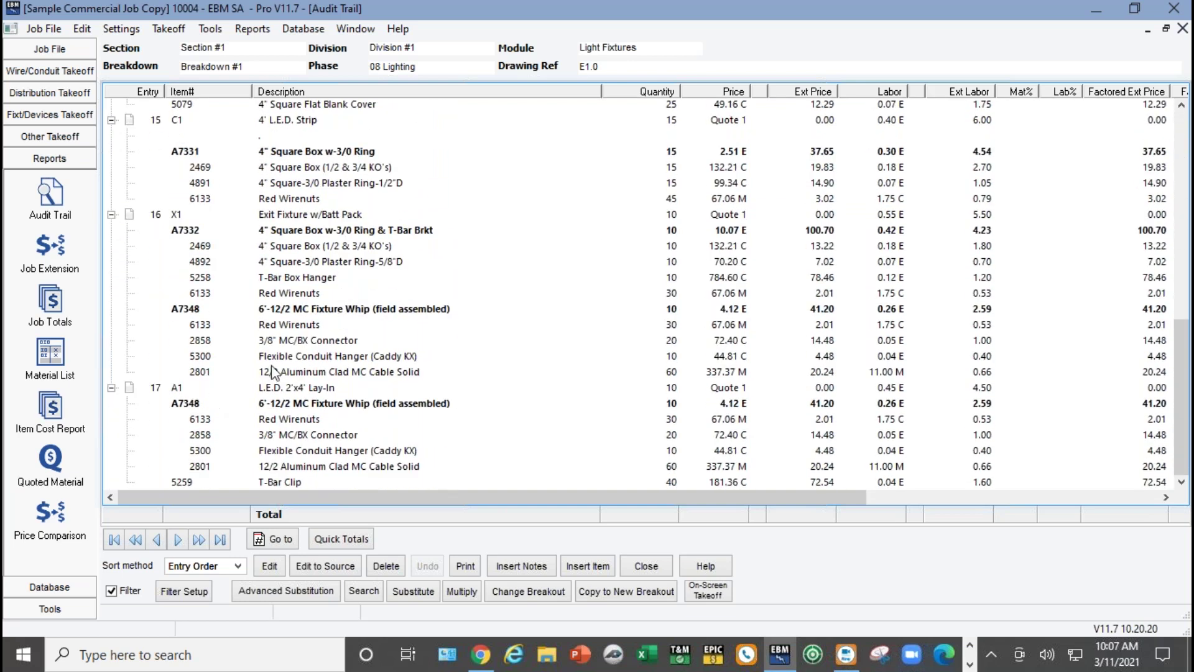
scroll(324, 361, "up", 14)
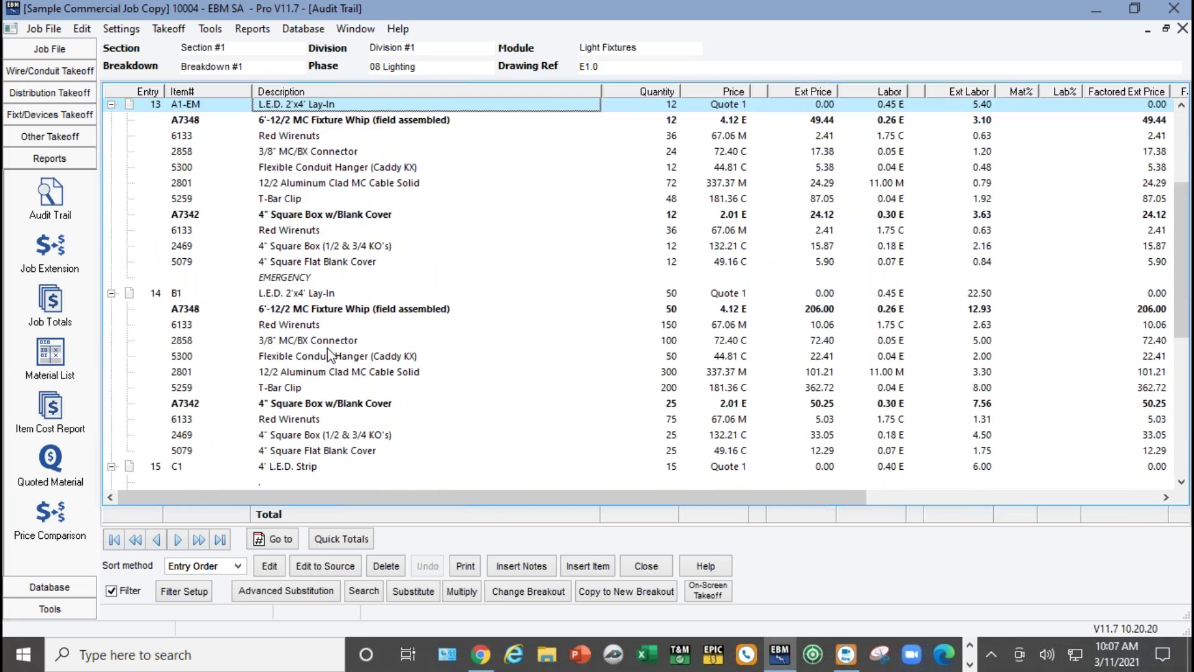
scroll(332, 356, "down", 10)
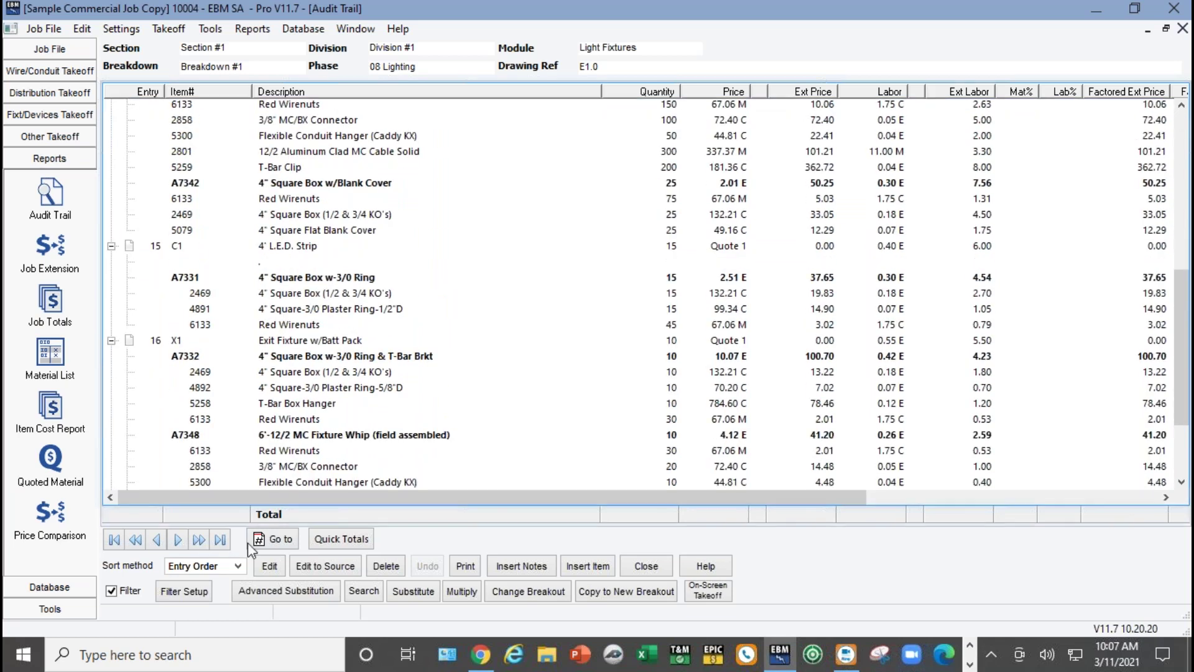
scroll(205, 585, "up", 4)
Review the audit trail filter criteria, accept them as they are, and switch to the Upgrade to Pro presentation in Chrome.
left_click(184, 591)
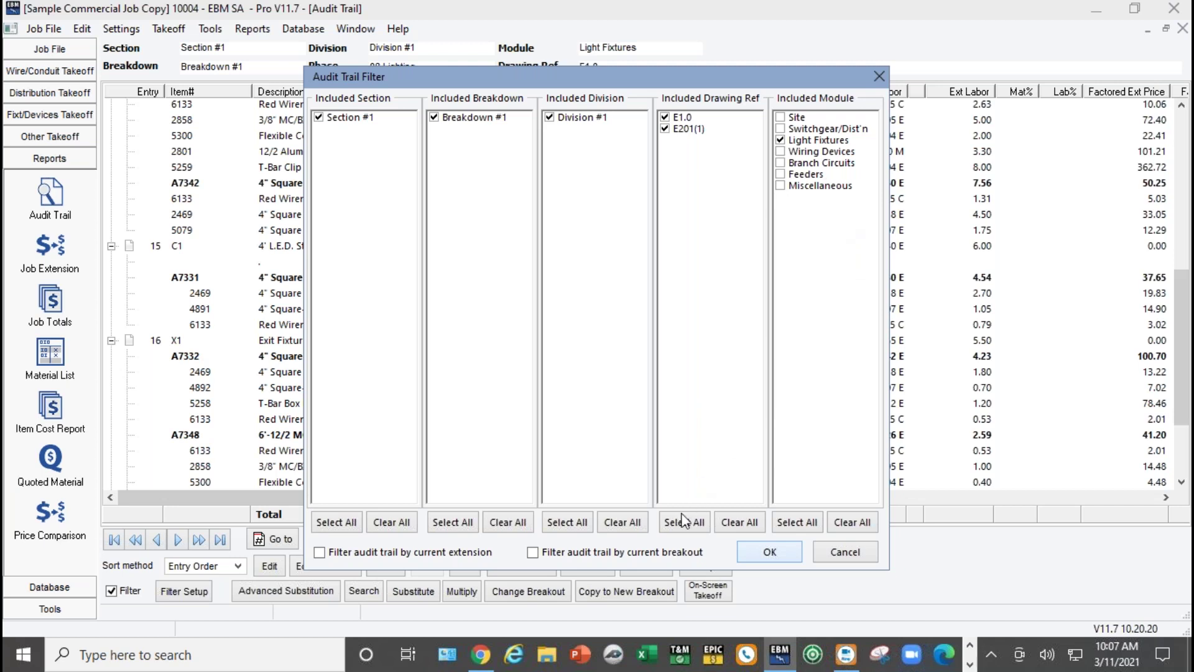
left_click(751, 551)
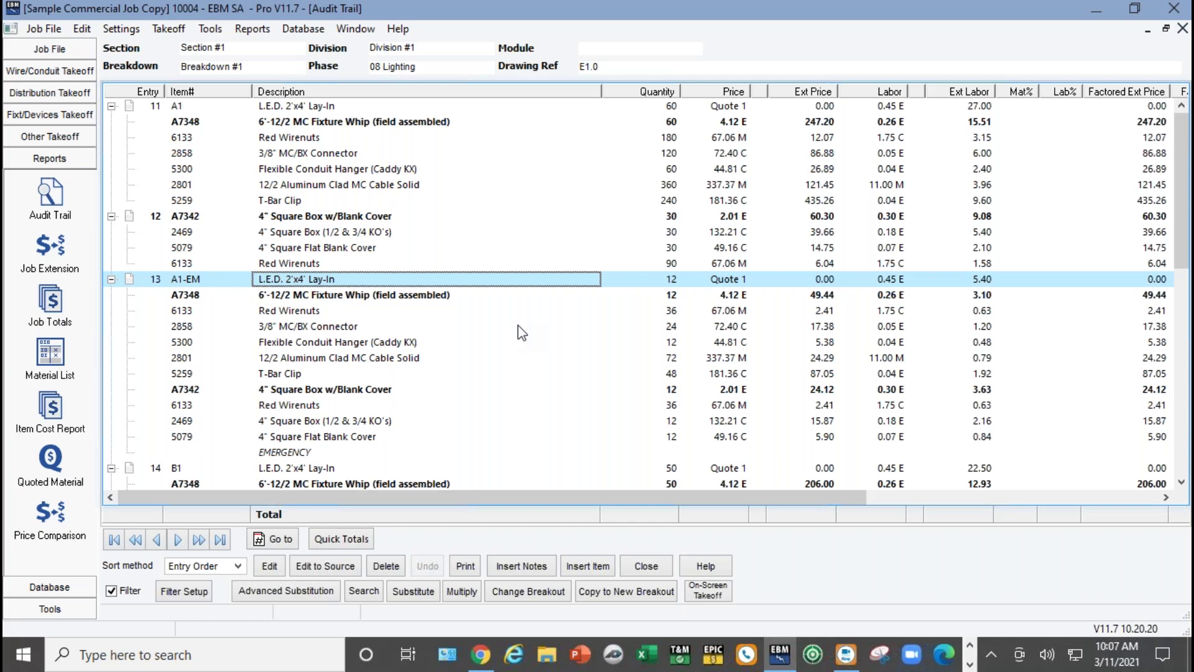
key("alt+Tab")
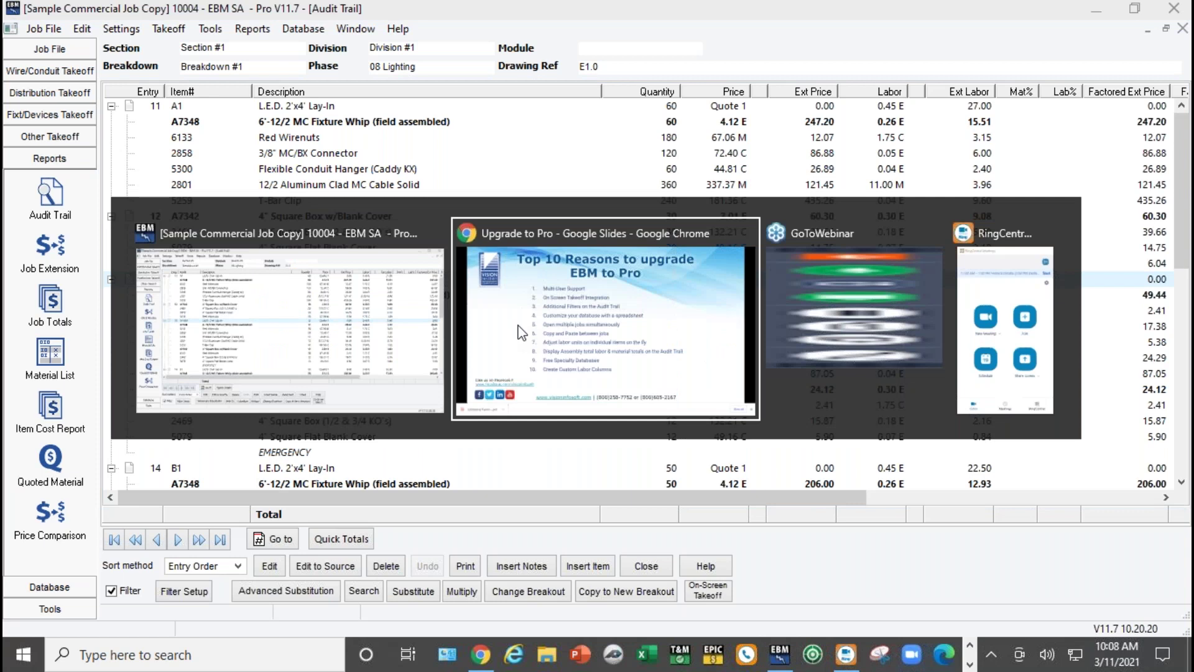
left_click(554, 317)
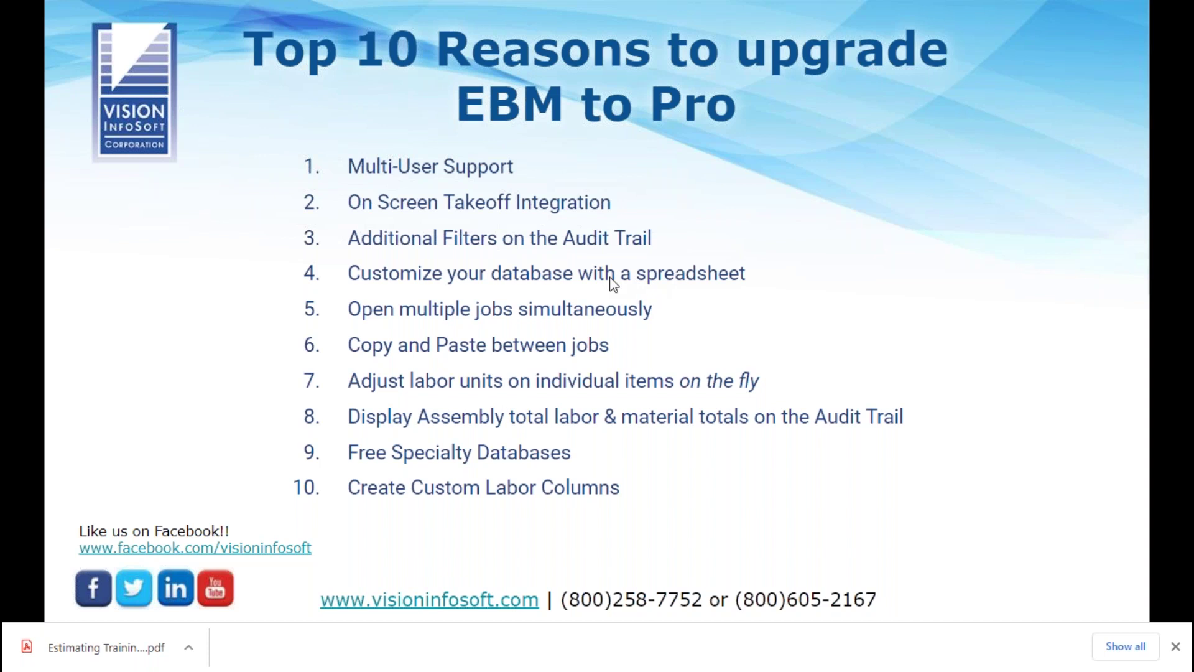
Switch back to EBM Pro and open the item database at the EMT-Standard folder under Conduit and EMT.
key("alt+Tab")
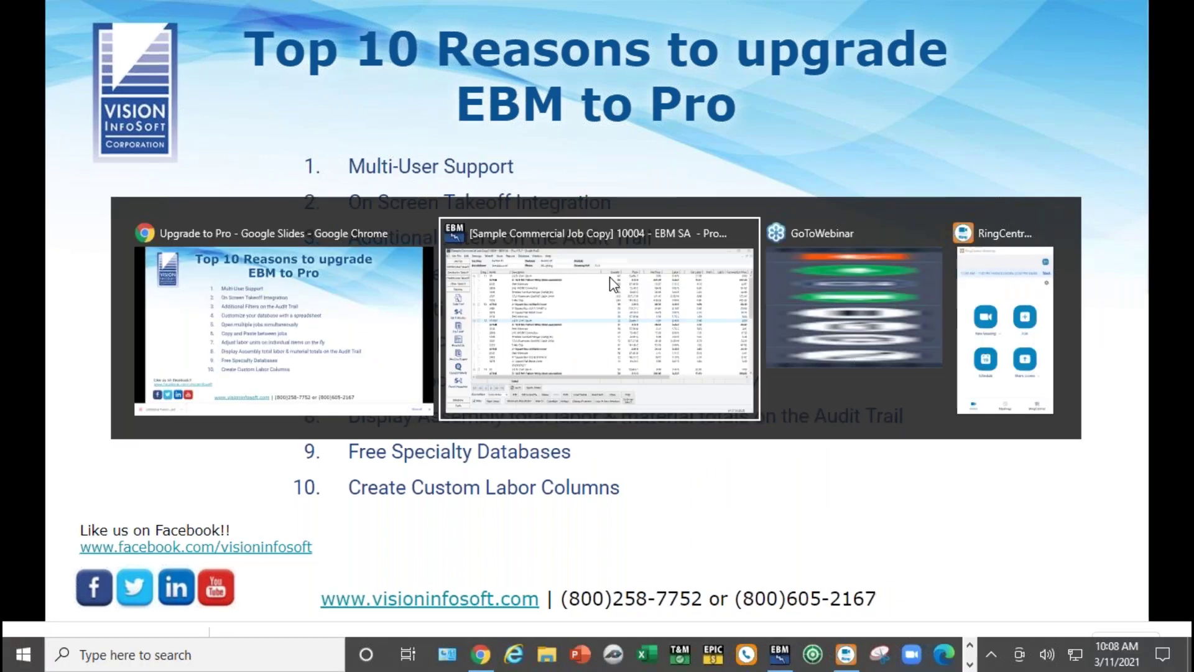
left_click(304, 30)
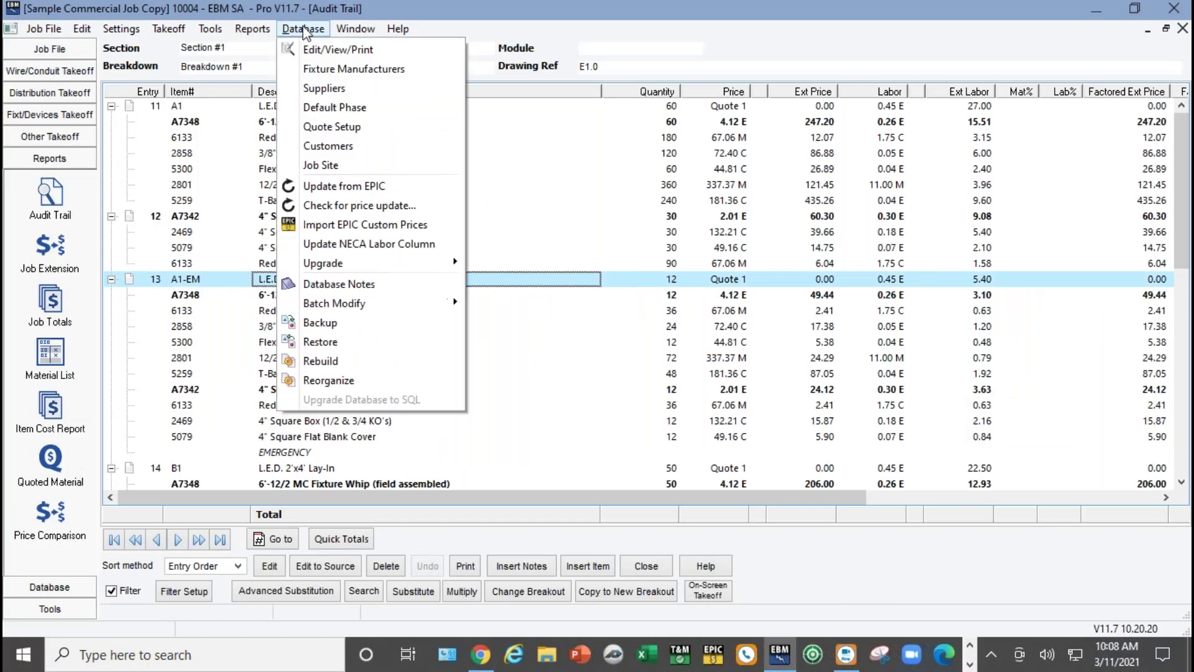
left_click(308, 49)
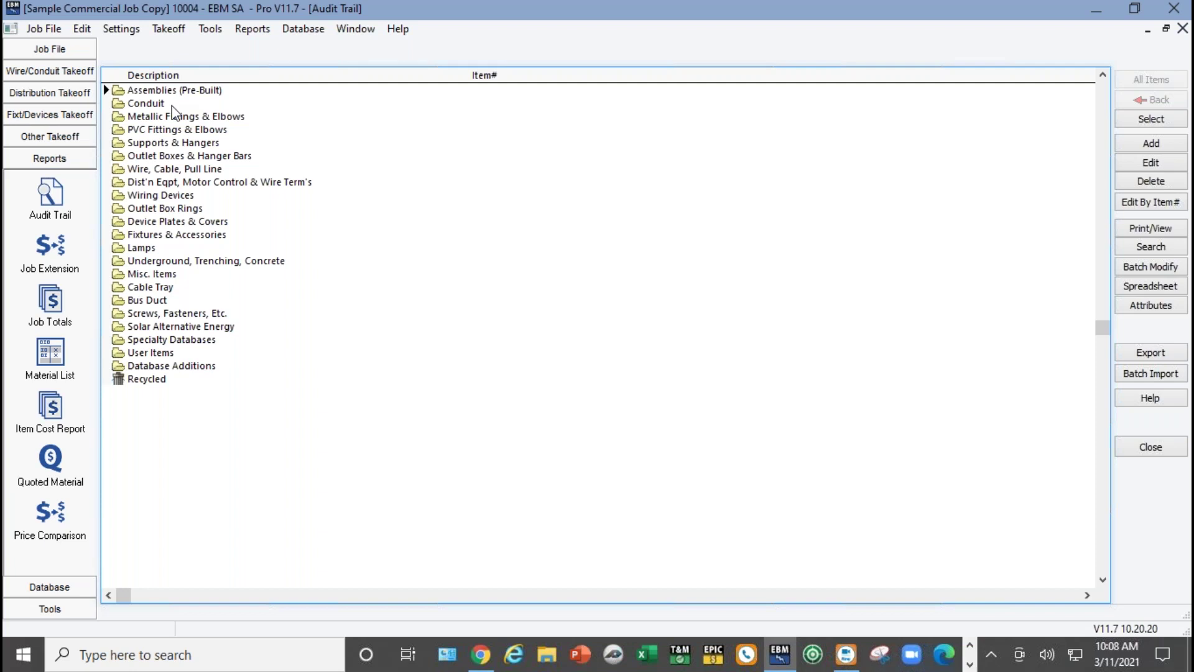
double_click(174, 106)
double_click(175, 92)
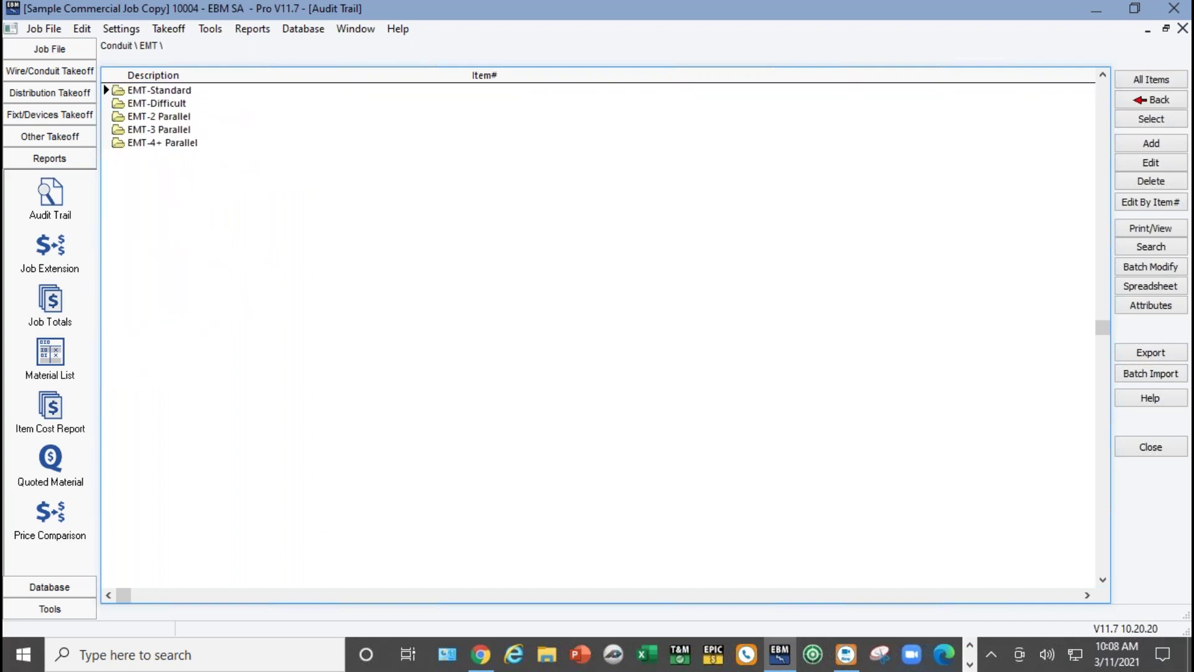
double_click(175, 92)
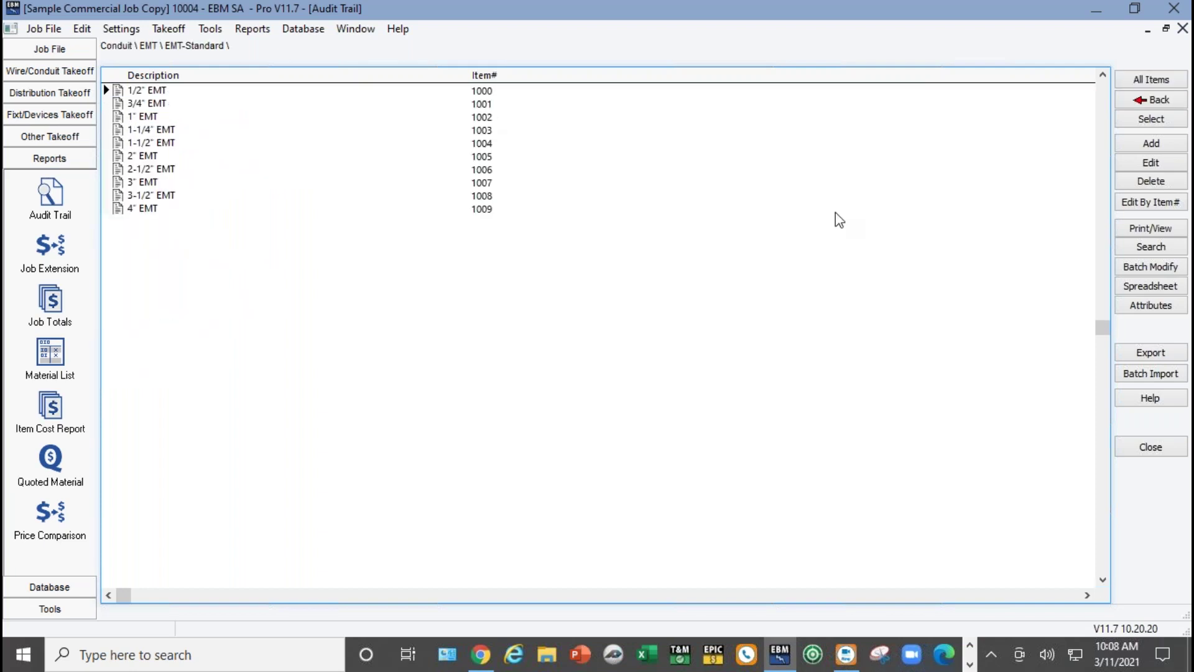
Preview the EMT-Standard item report with labor columns 1 to 3, and view the same items as a spreadsheet without saving.
left_click(1147, 229)
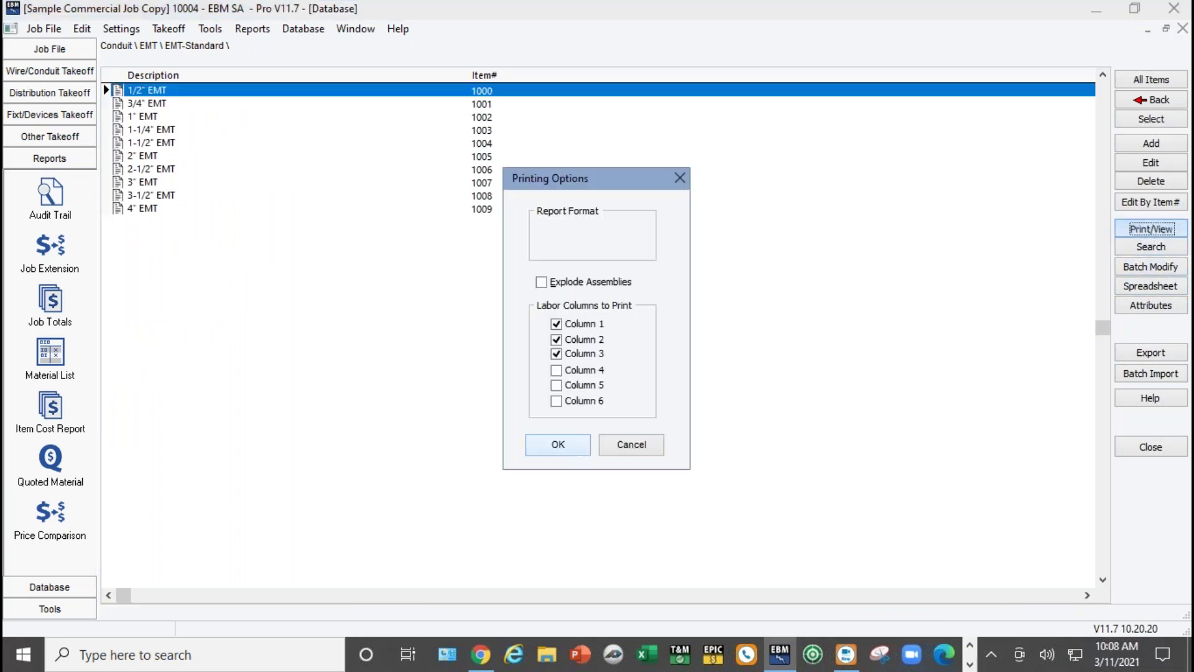
left_click(573, 445)
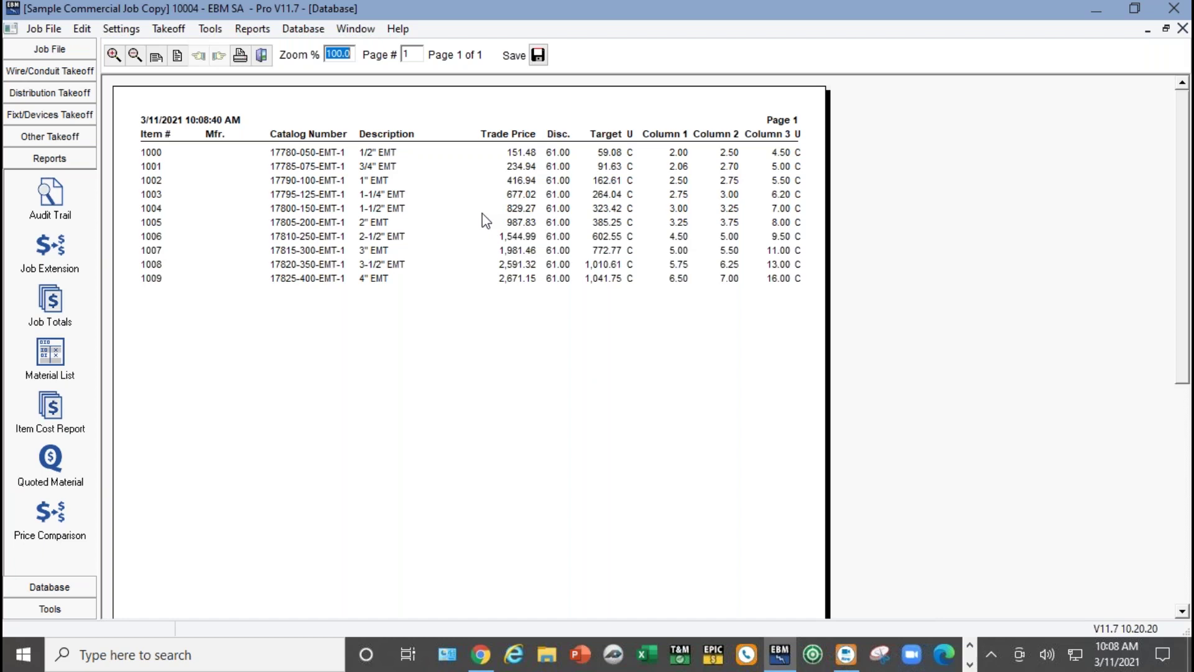
left_click(261, 55)
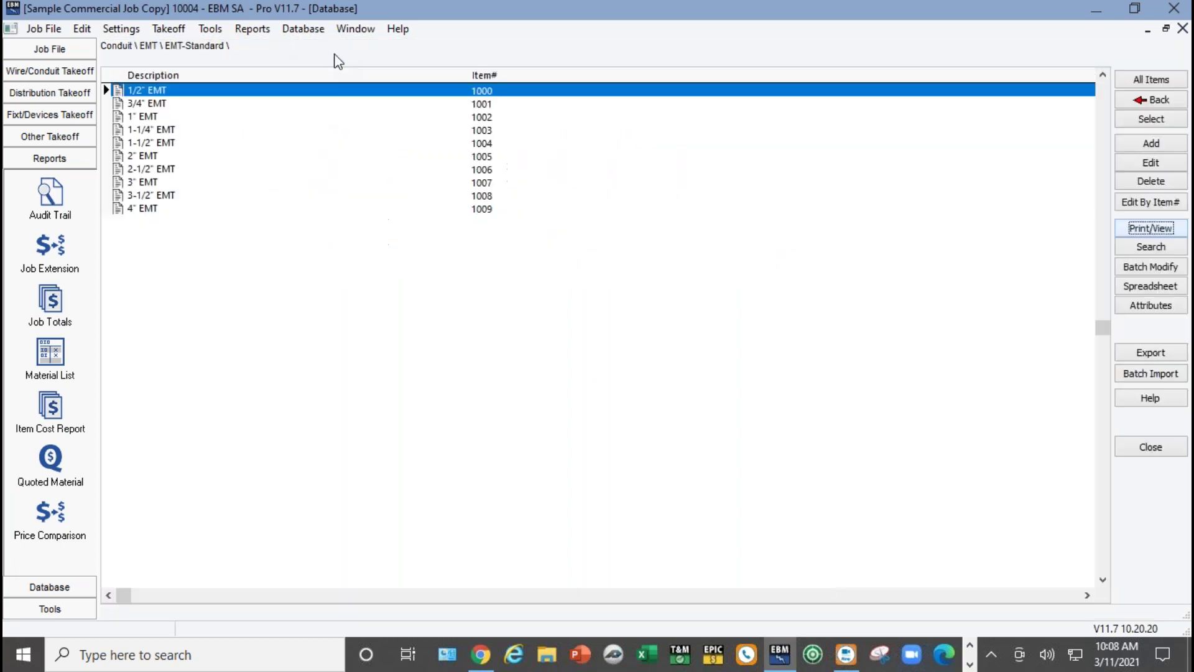
left_click(1152, 287)
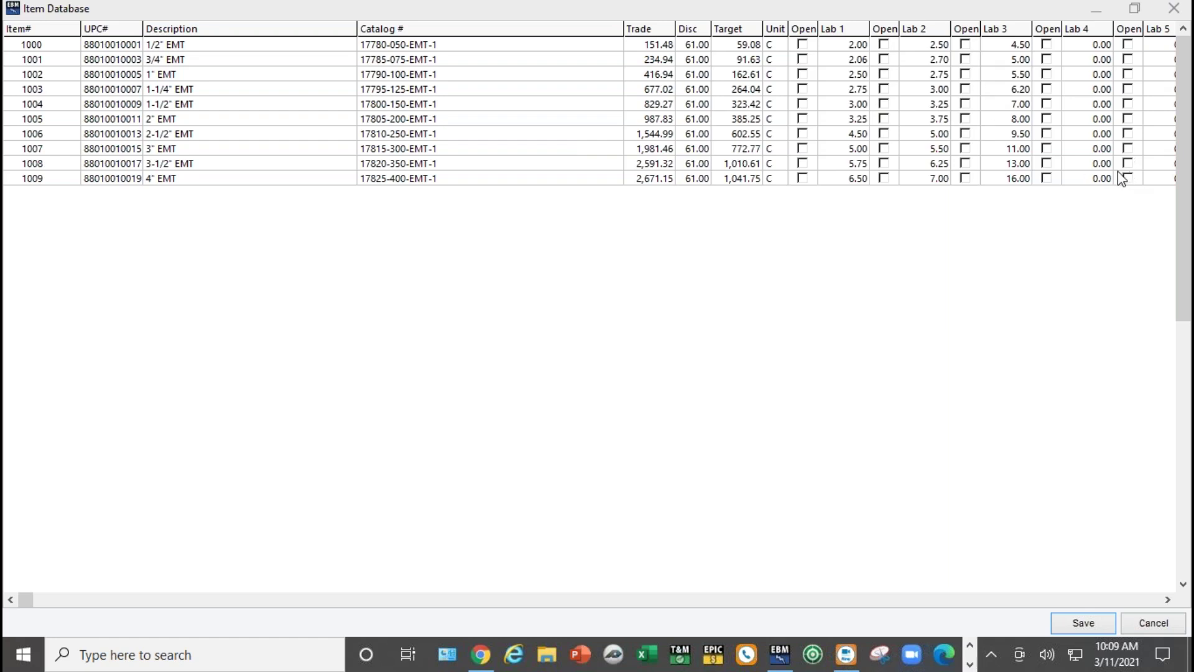
left_click(1148, 620)
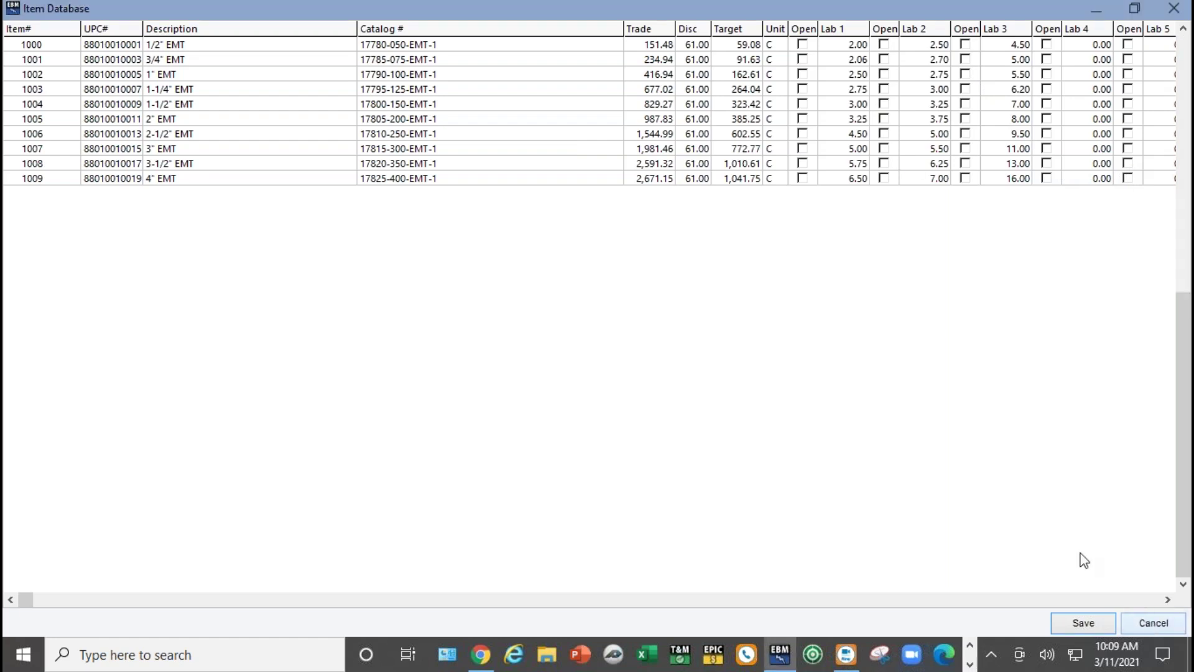
Return to the main database categories and display all Wire, Cable, Pull Line items as a spreadsheet.
left_click(1149, 100)
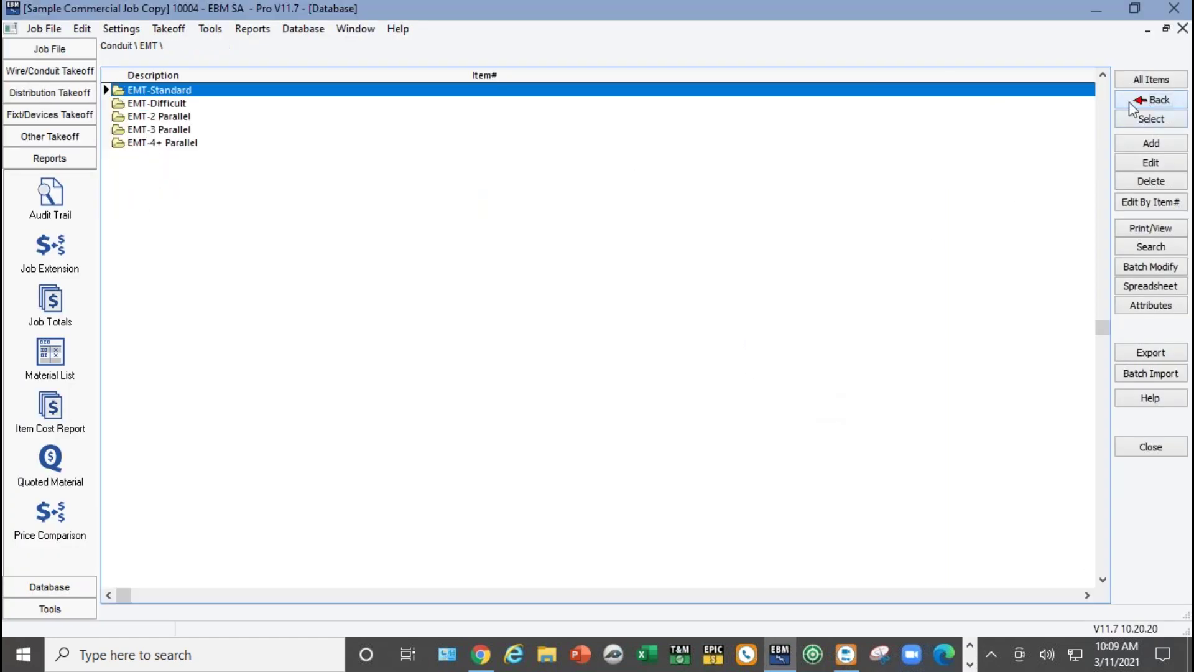
left_click(1148, 99)
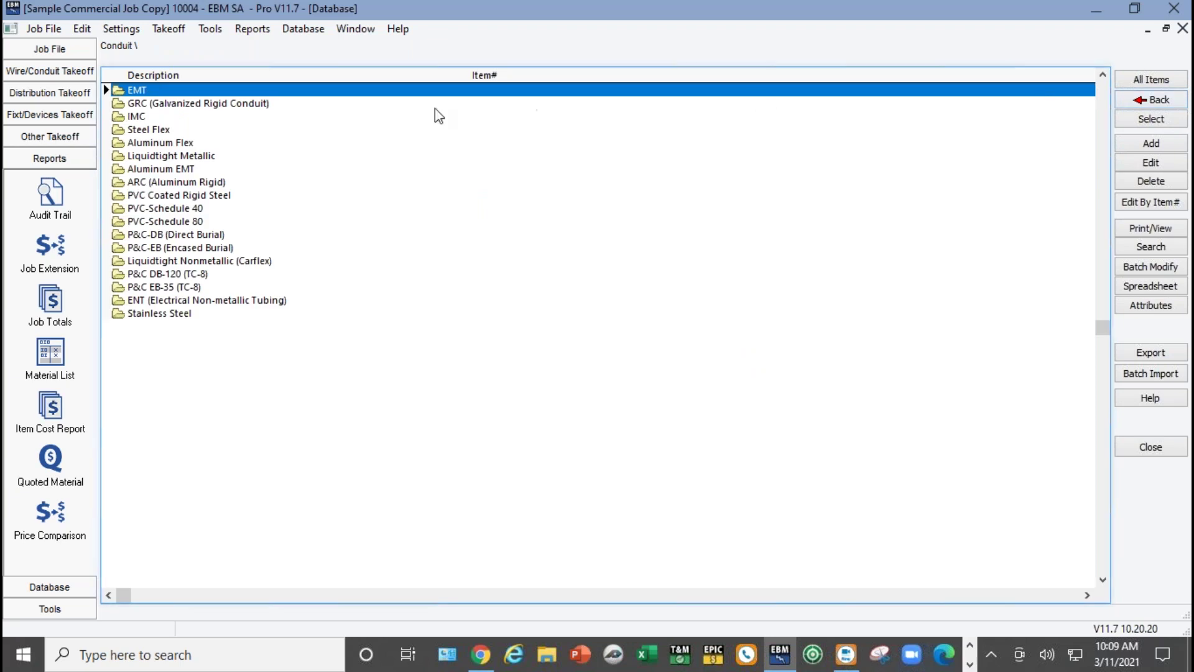
left_click(1150, 99)
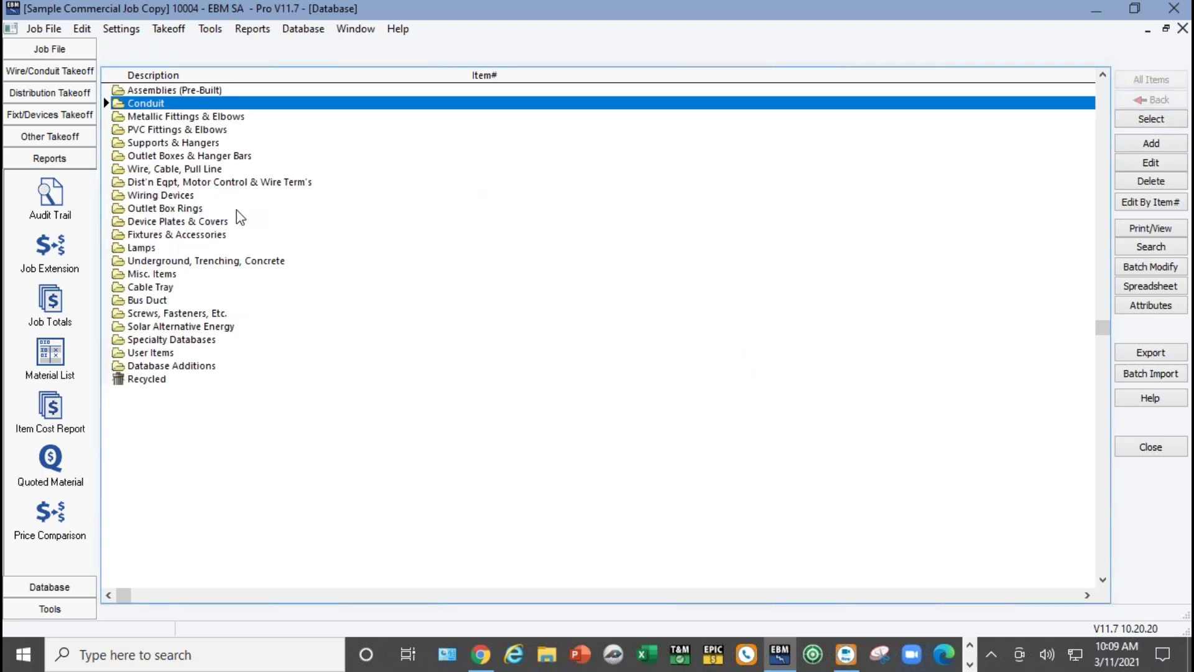
double_click(190, 169)
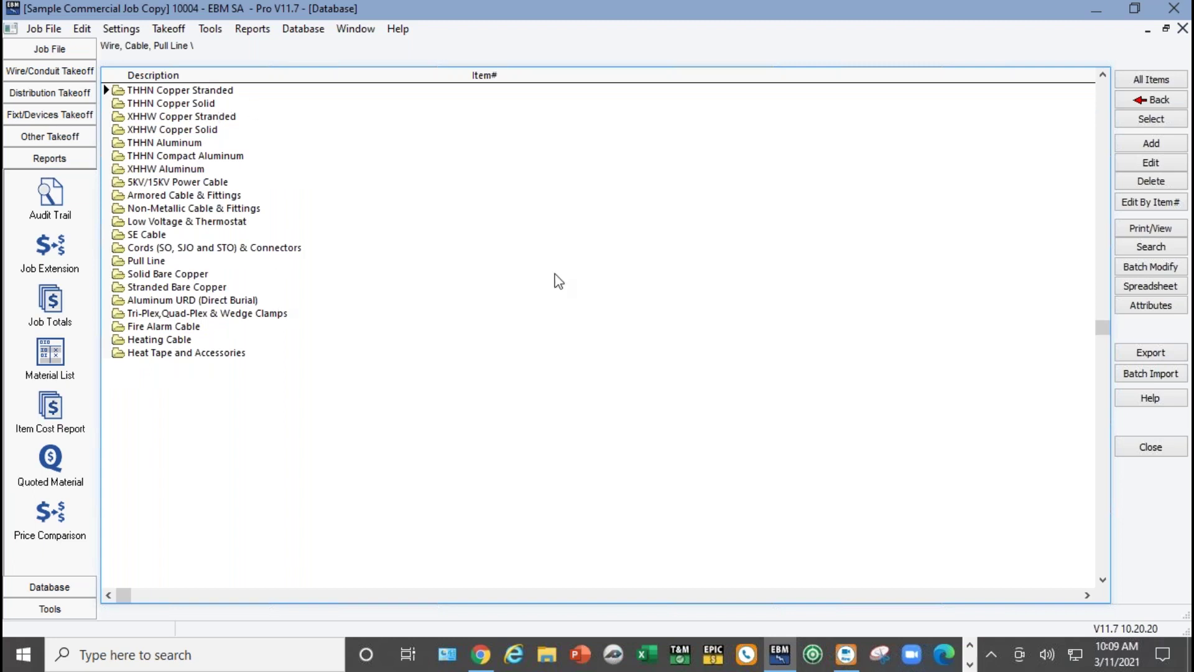
left_click(1177, 290)
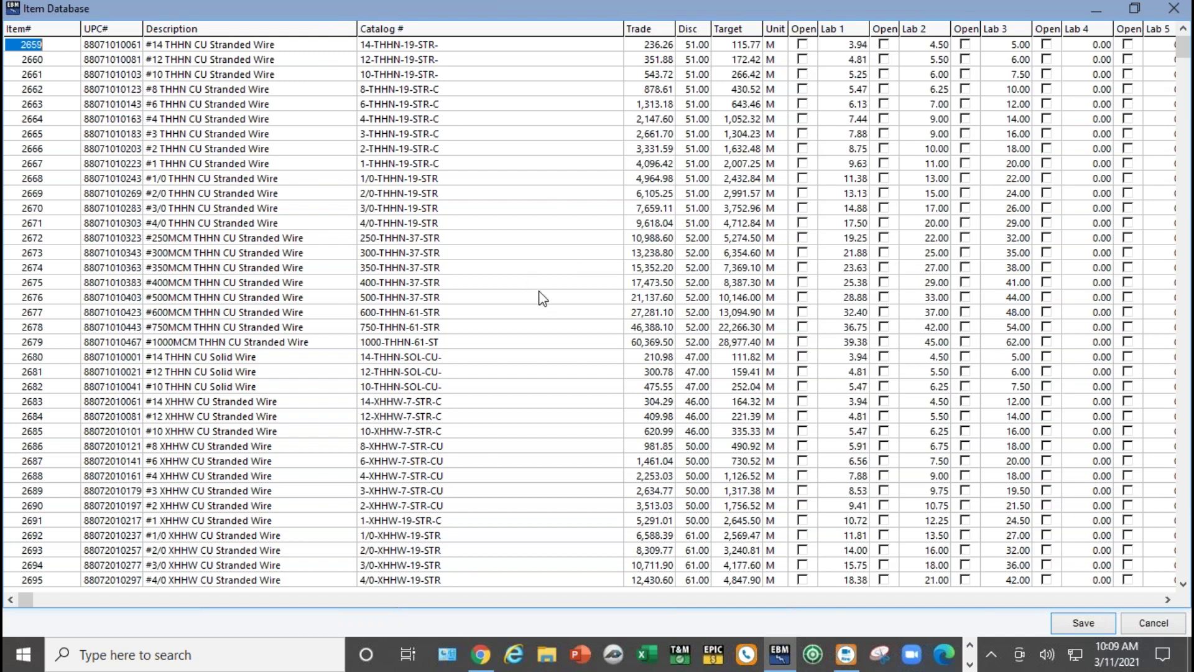
left_click(294, 314)
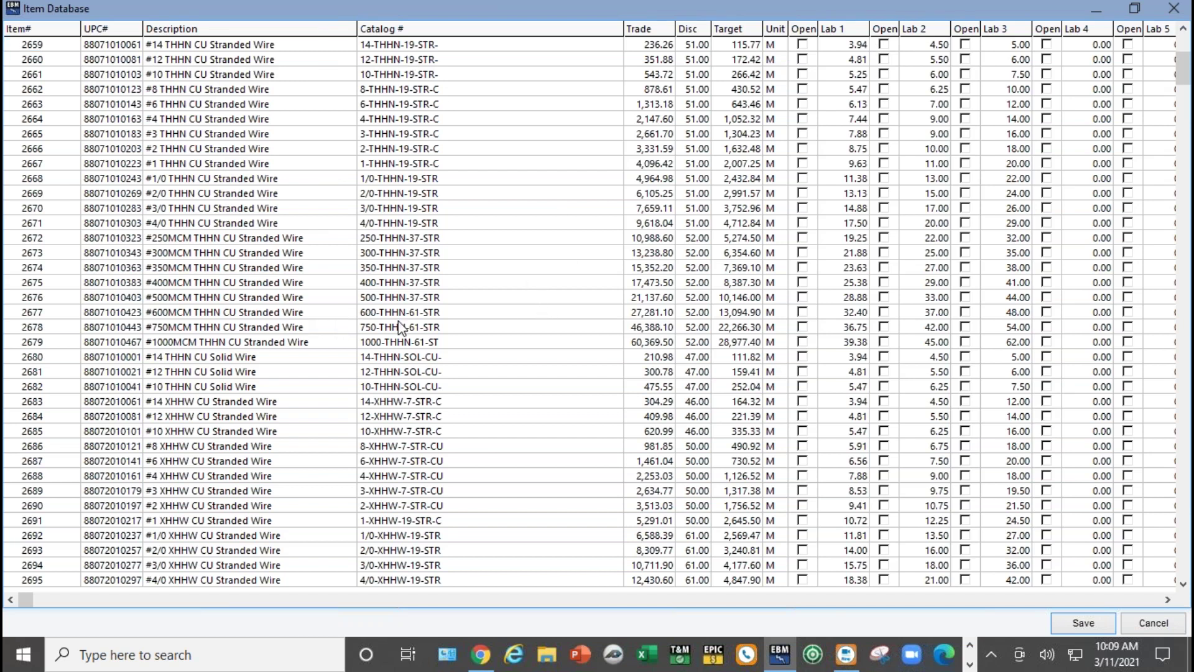
Check the Top 10 Reasons slide in Chrome, return to EBM Pro, and close the item spreadsheet without saving.
left_click(749, 302)
key("alt+Tab")
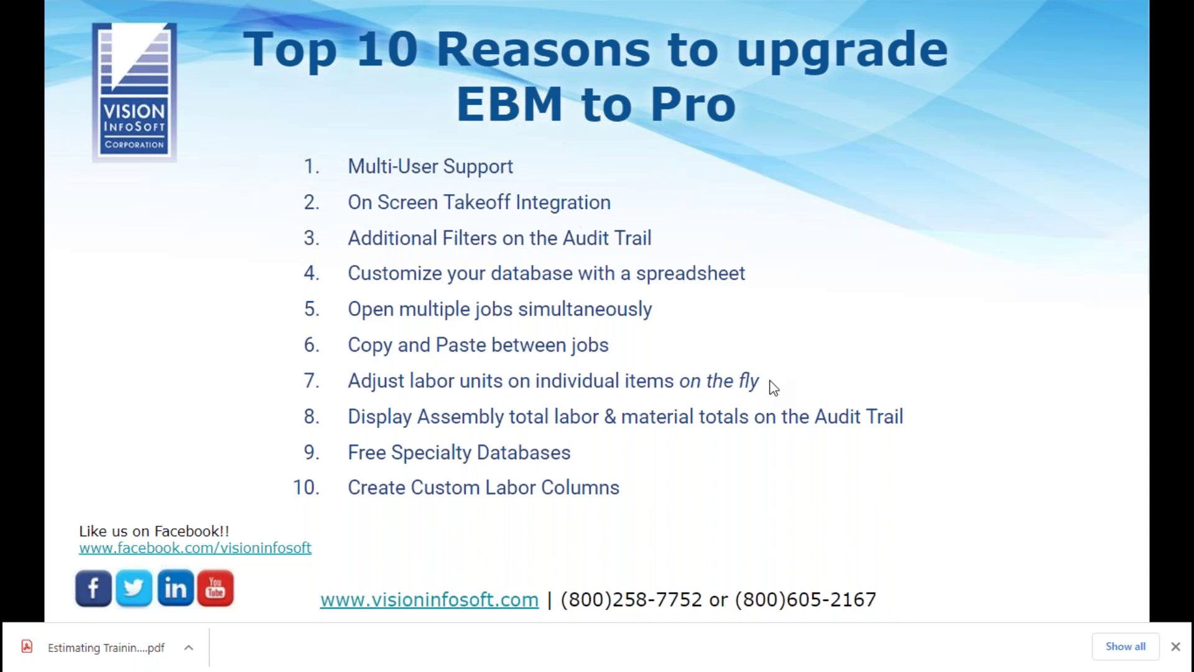
key("alt+Tab")
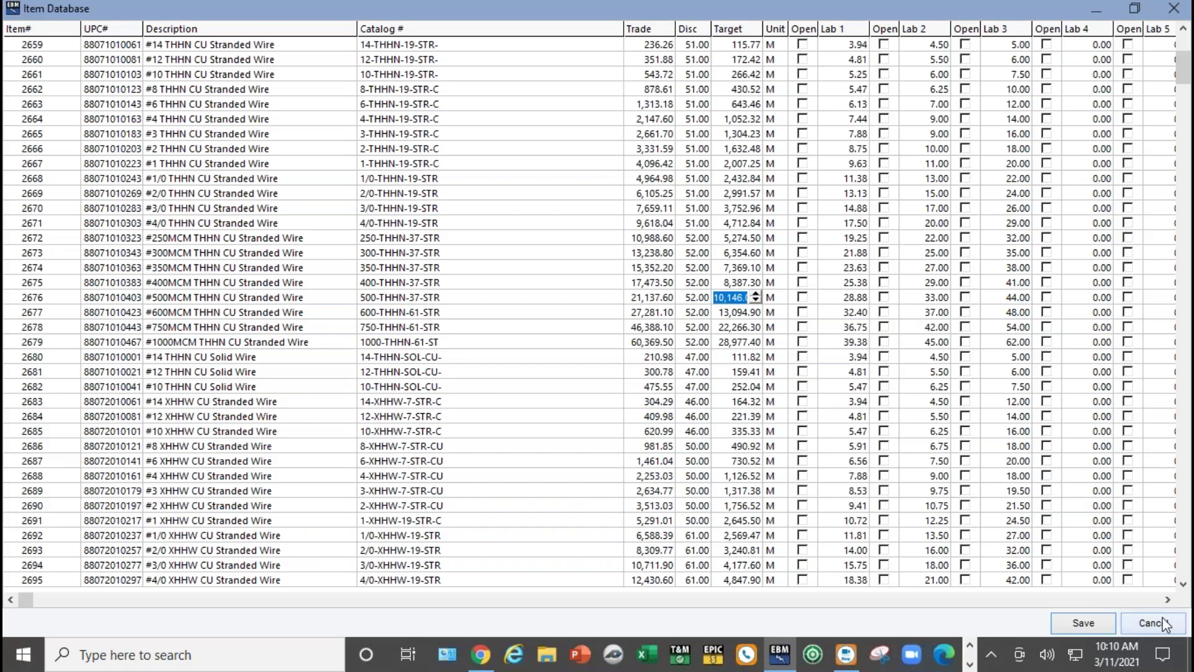
left_click(1151, 619)
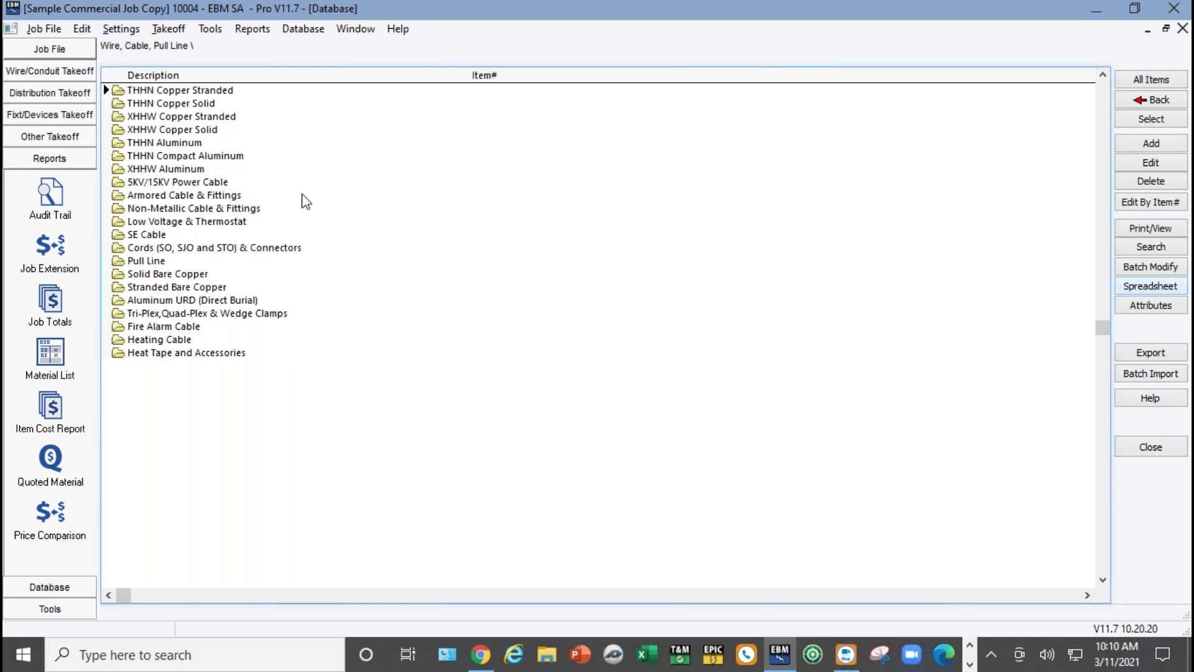
Try to open Sample Commercial Job Copy in another EBM window and check the open windows.
left_click(44, 29)
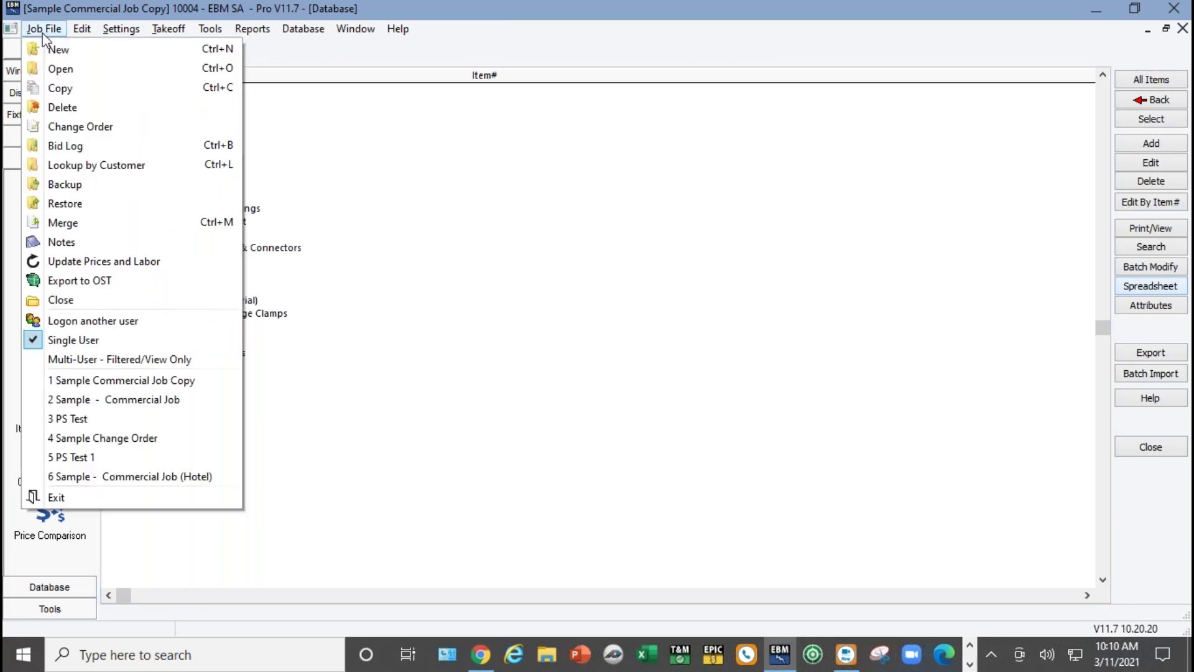
left_click(65, 70)
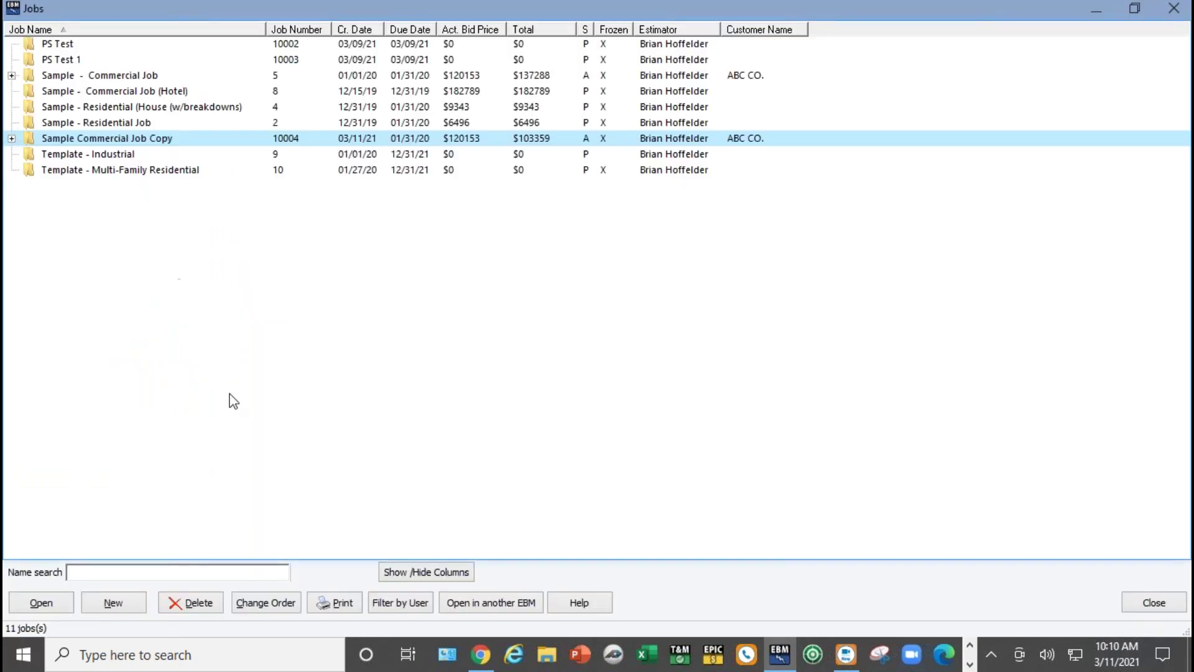
left_click(495, 604)
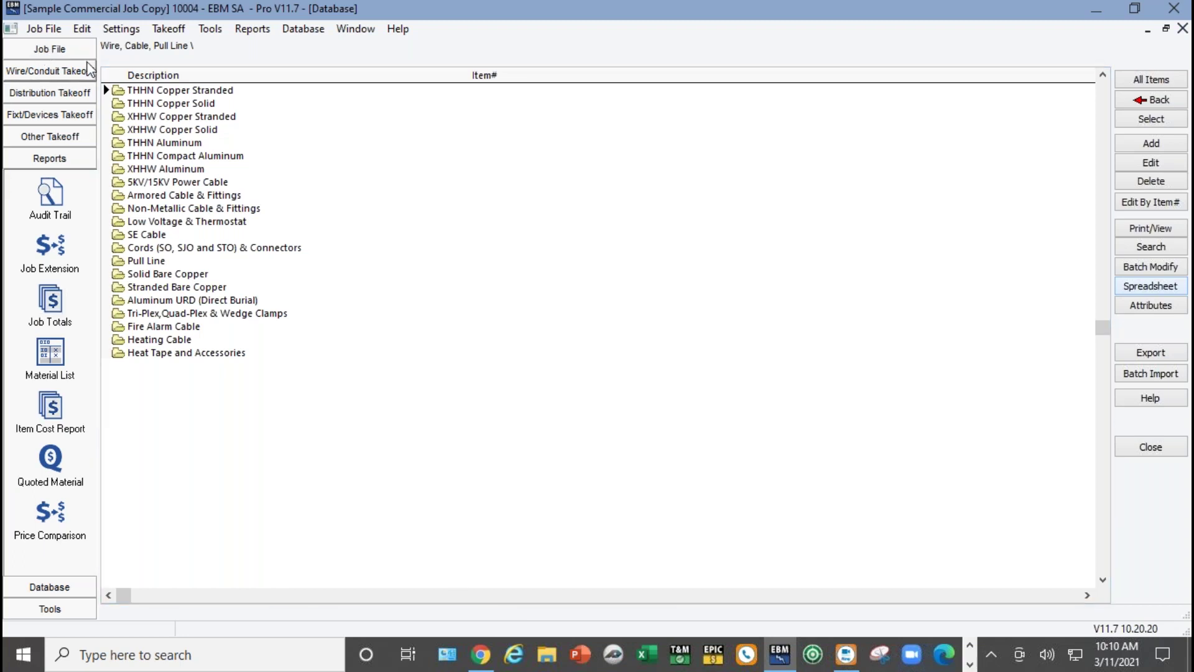
key("alt+Tab")
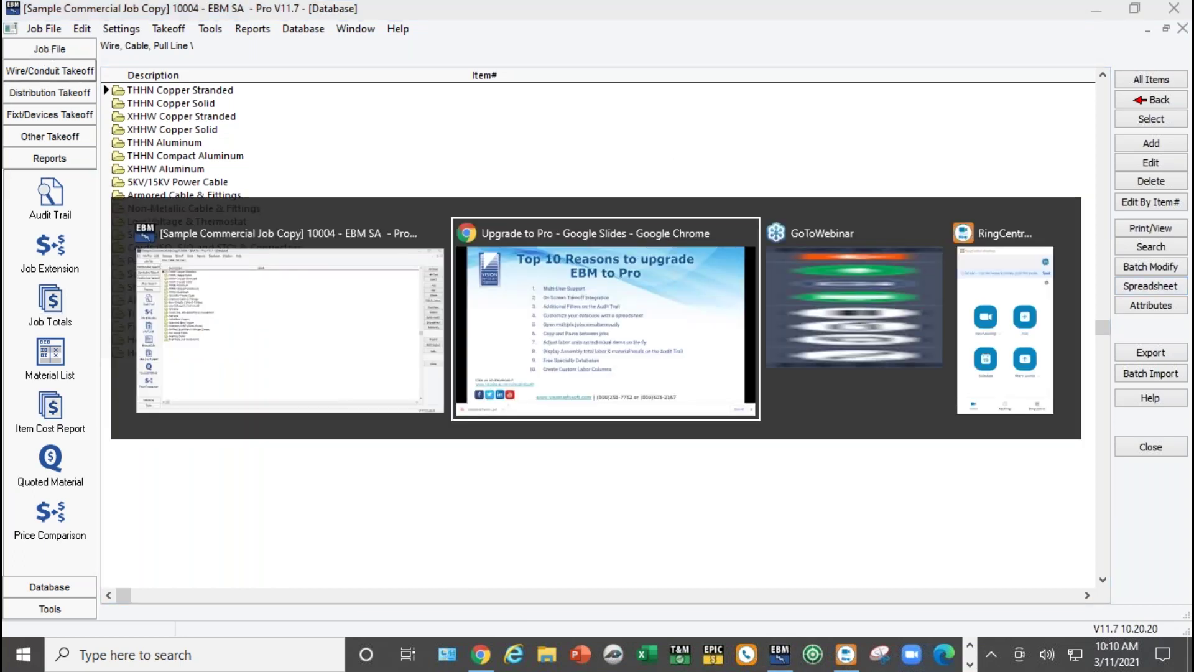
key("alt+Tab")
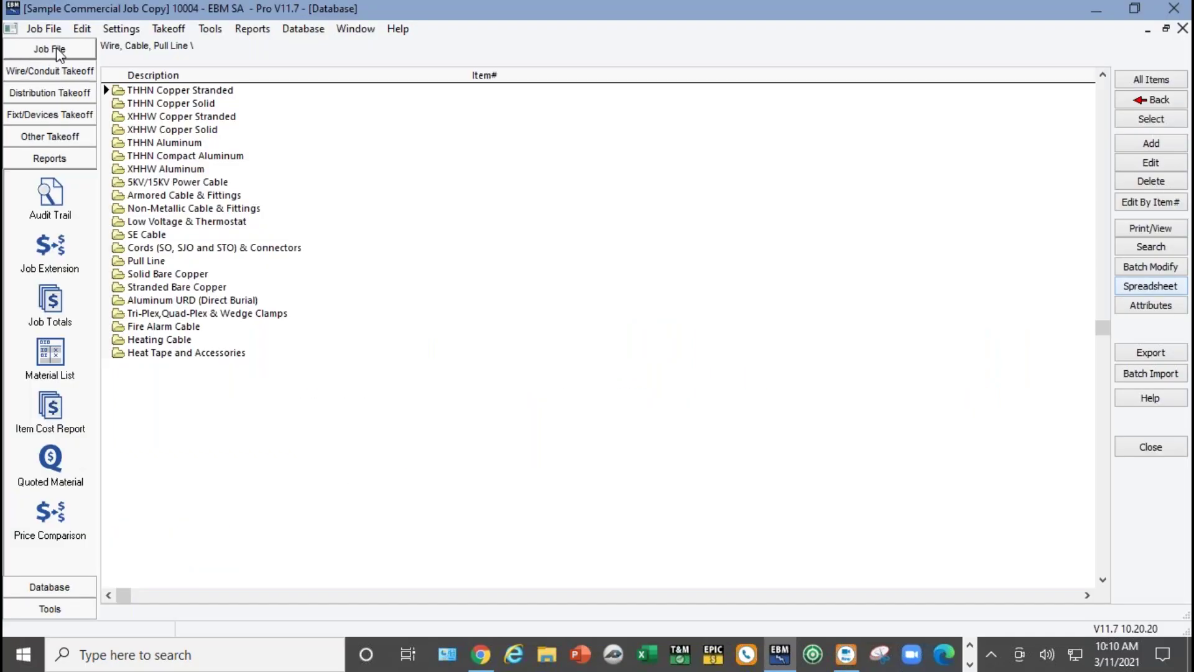
Open the Sample Change Order under Sample Commercial Job Copy in another EBM window.
left_click(60, 53)
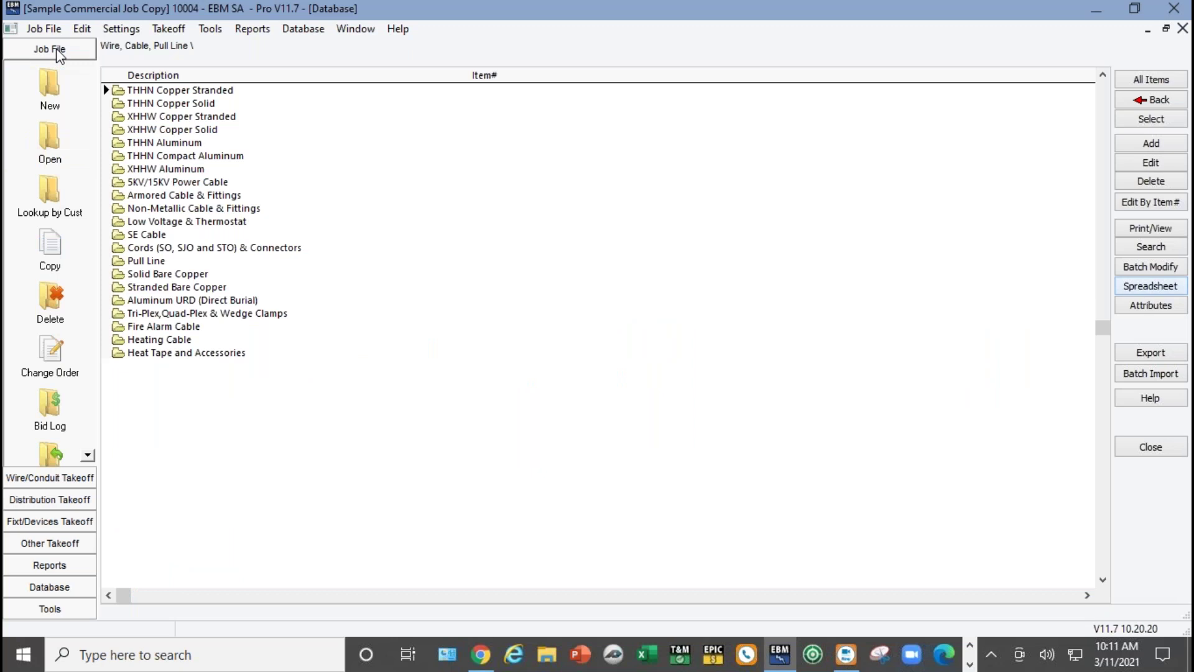
left_click(52, 155)
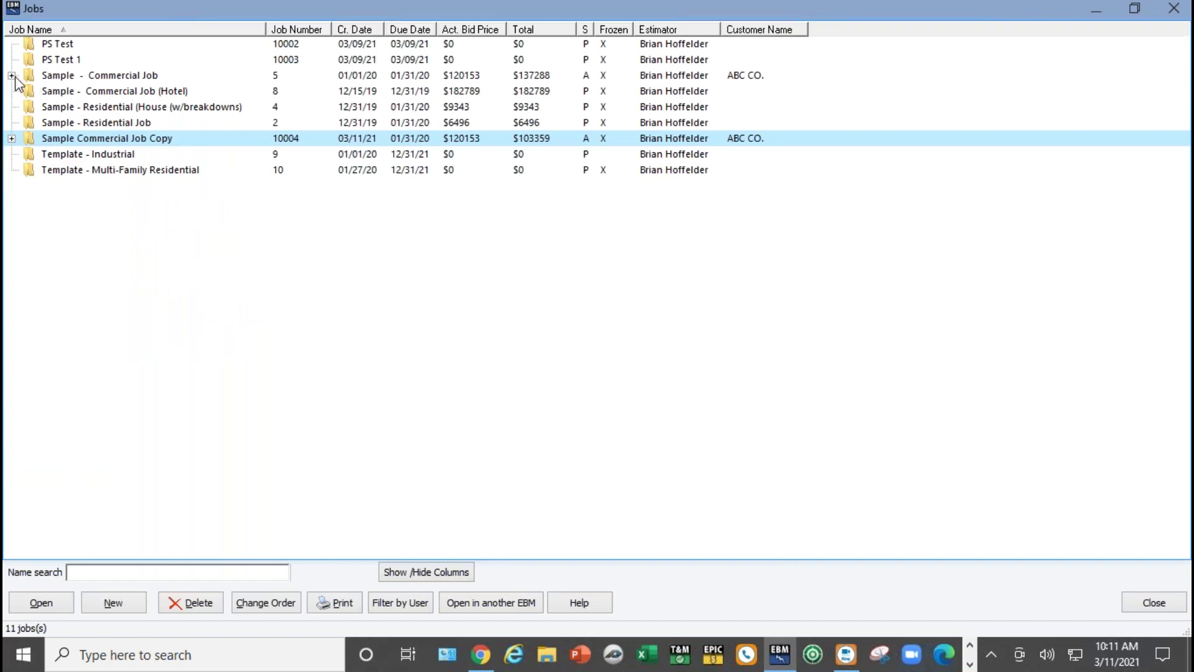
left_click(12, 138)
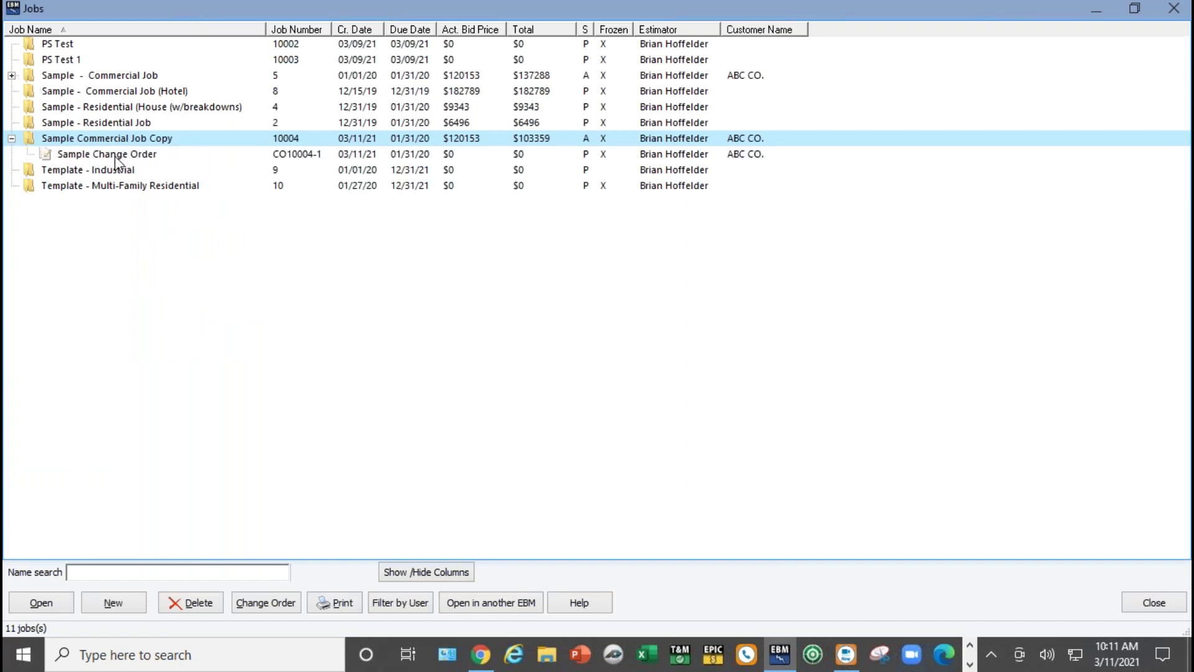
left_click(119, 158)
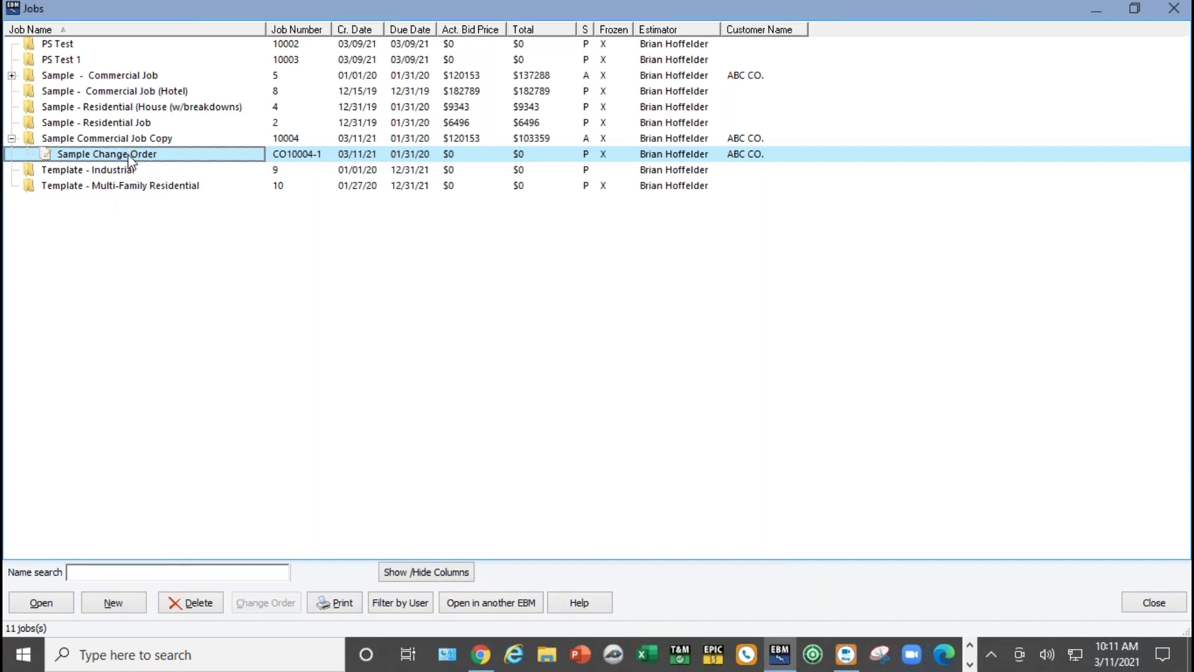
left_click(518, 603)
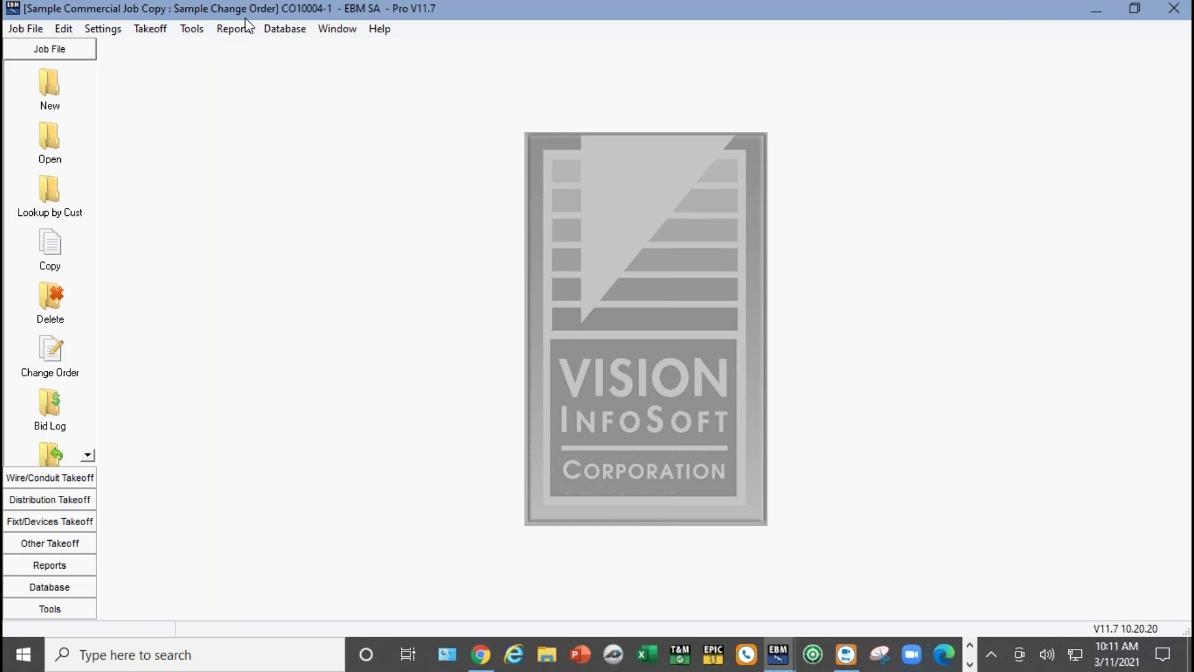
Return to the Sample Commercial Job Copy window and open its audit trail.
key("alt+Tab")
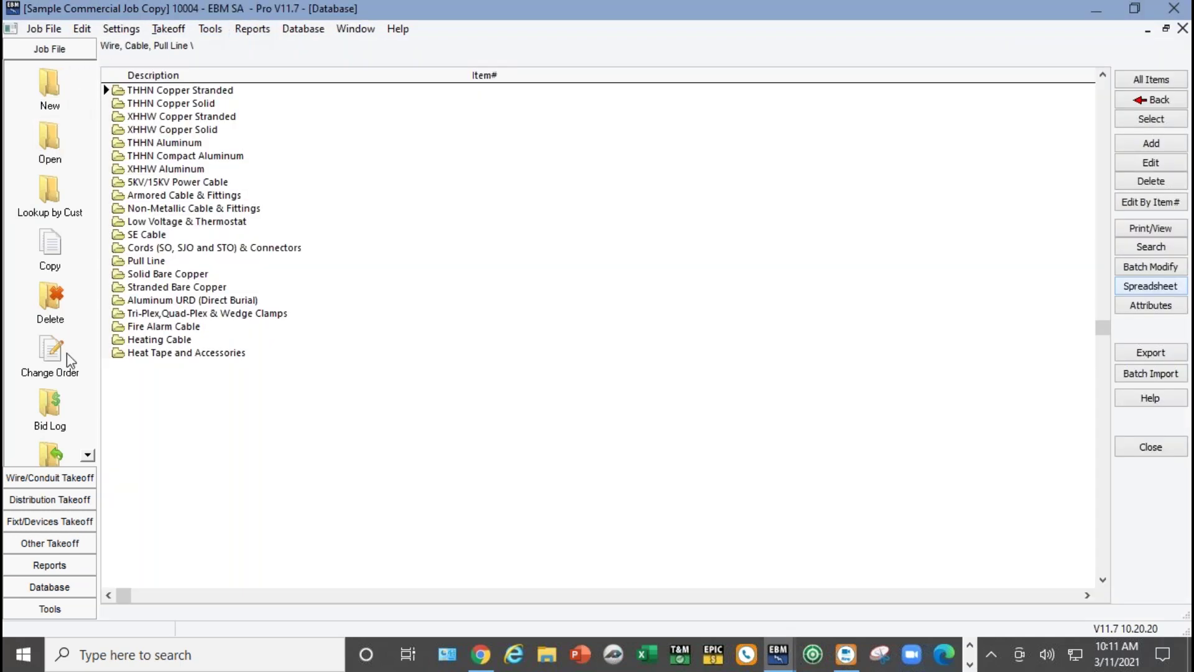
left_click(46, 563)
left_click(38, 215)
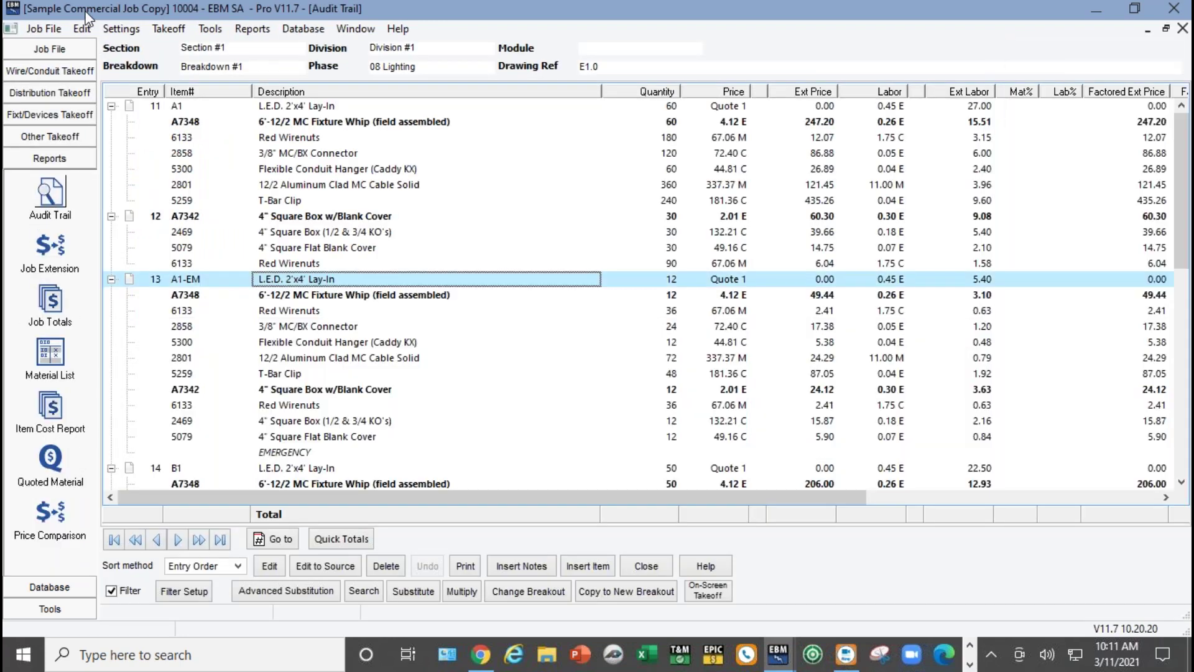
Compare the open EBM job windows, check the Top 10 Reasons slide, and return to the Sample Commercial Job Copy audit trail.
key("alt+Tab")
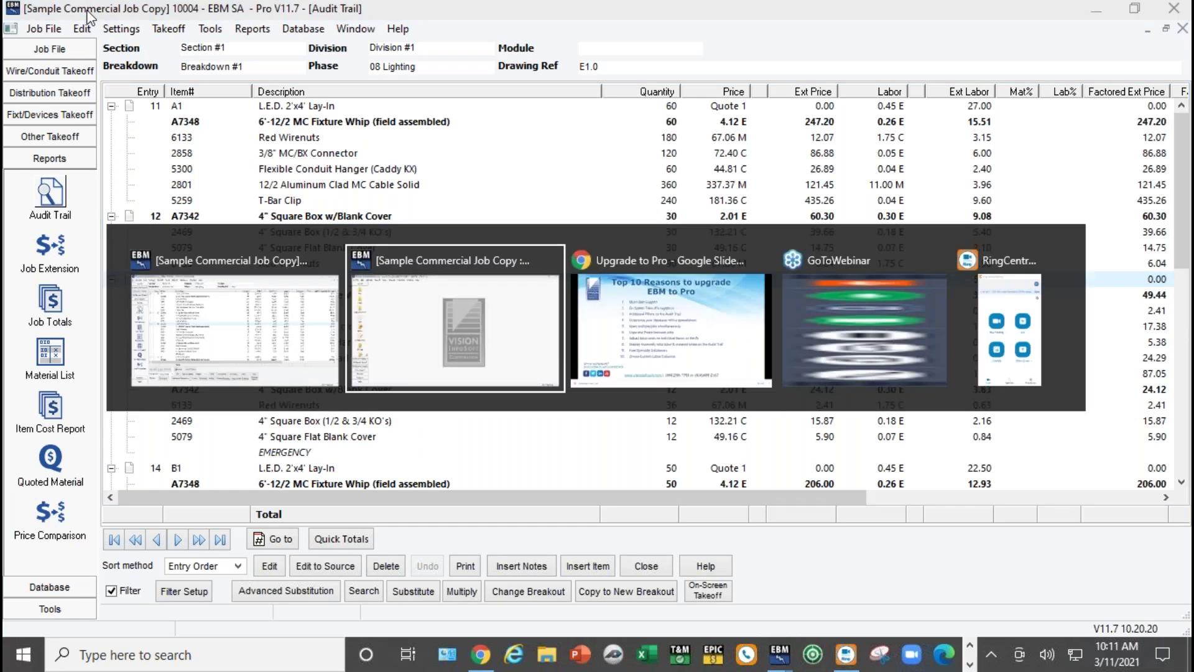
key("alt+Tab")
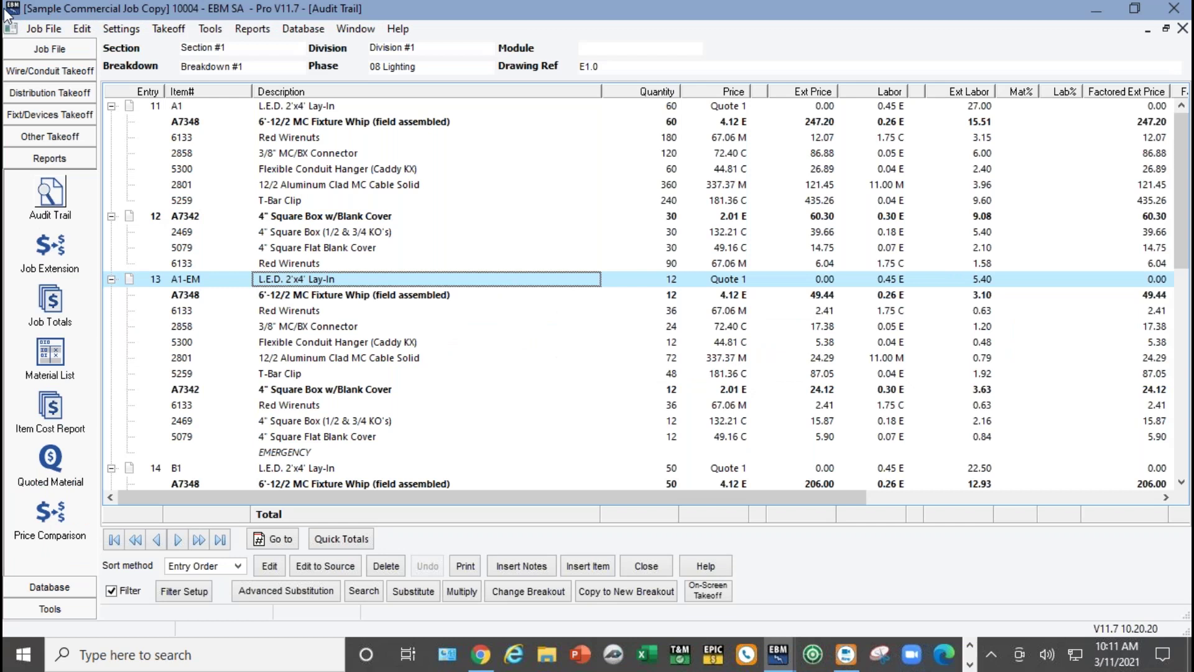
key("alt+Tab")
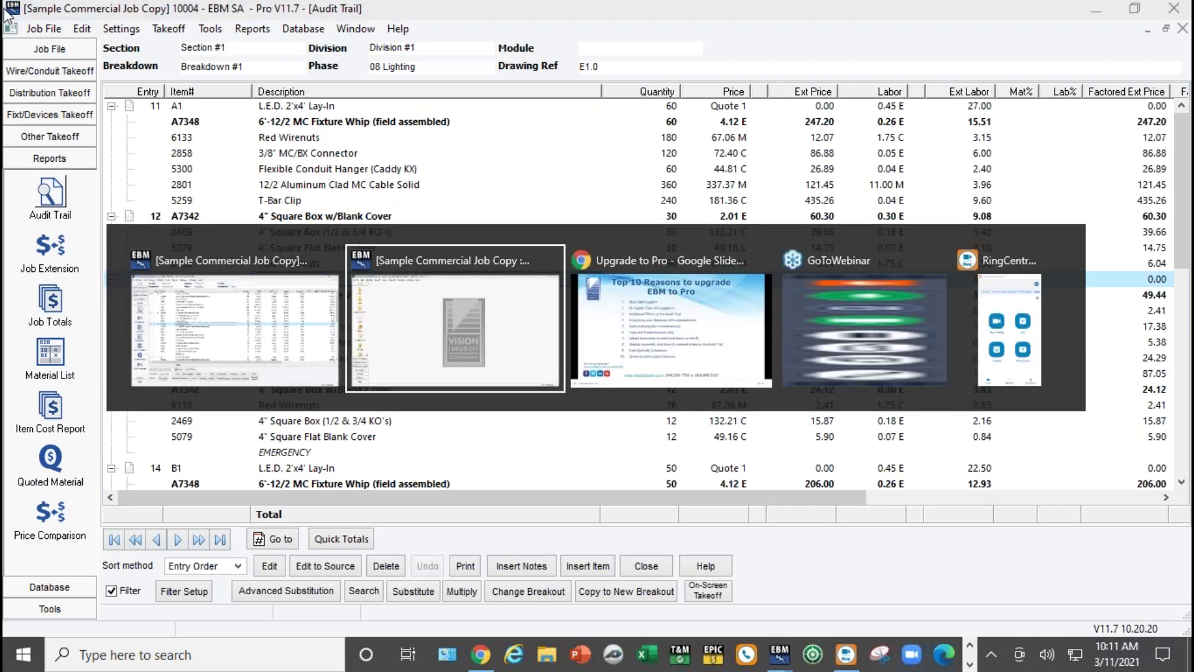
key("alt+Tab")
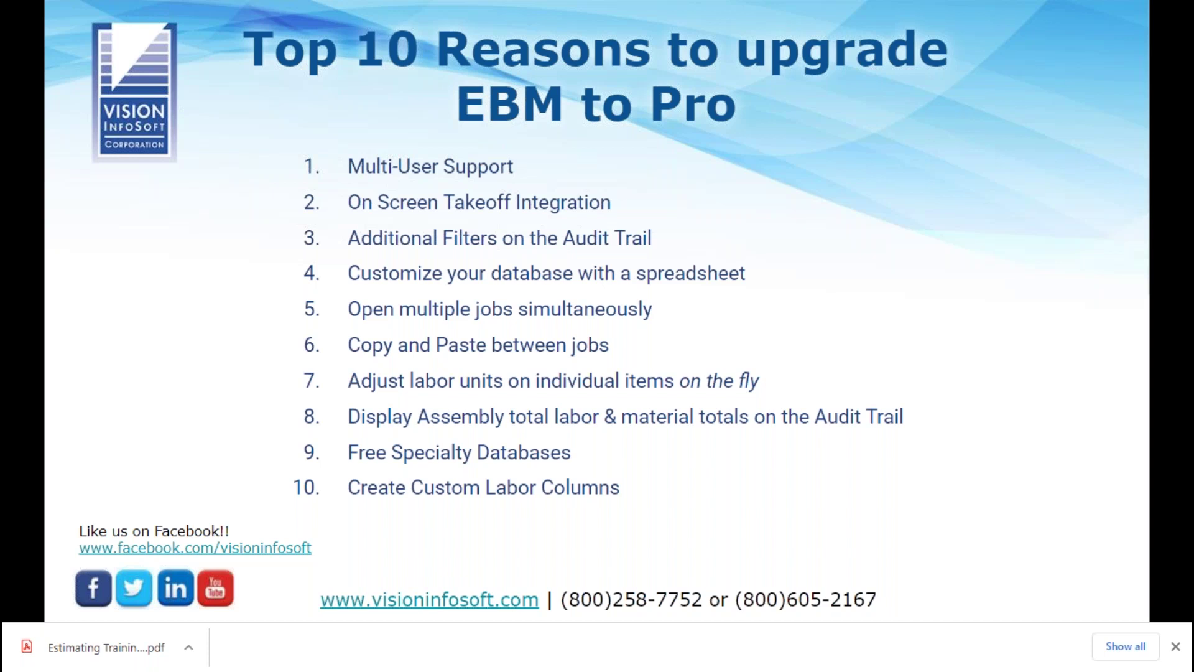
mouse_move(7, 8)
key("alt+Tab")
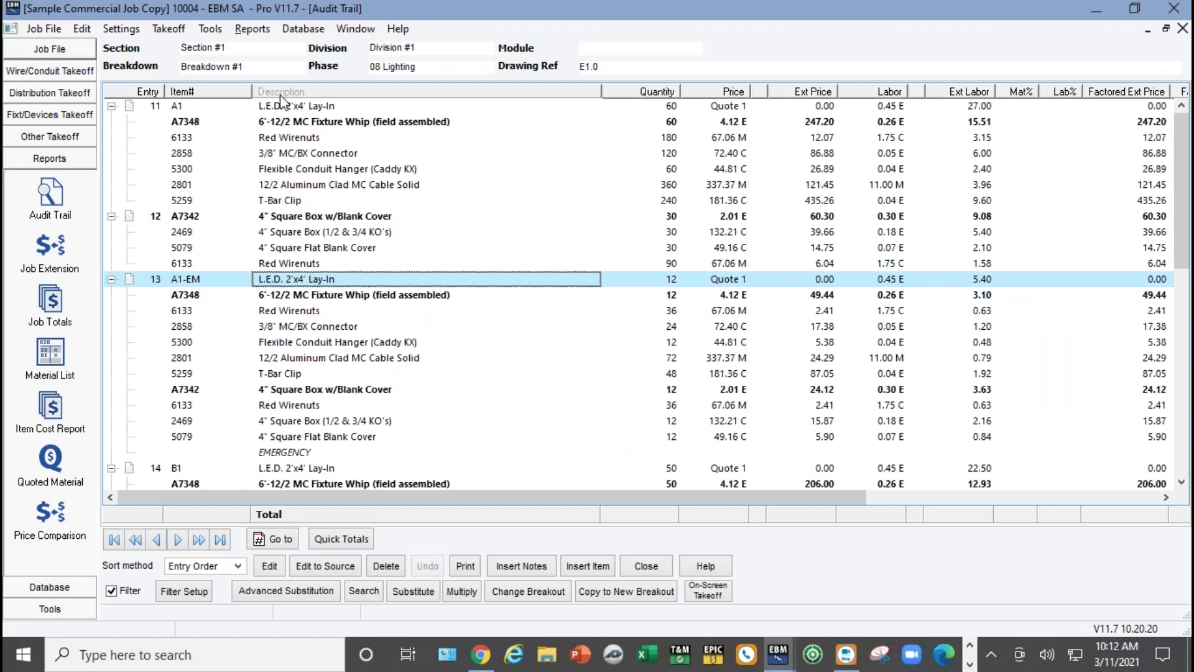
Copy all light fixture takeoff rows from entry 11 through the T-Bar Clip of entry 17 in the audit trail.
left_click(282, 110)
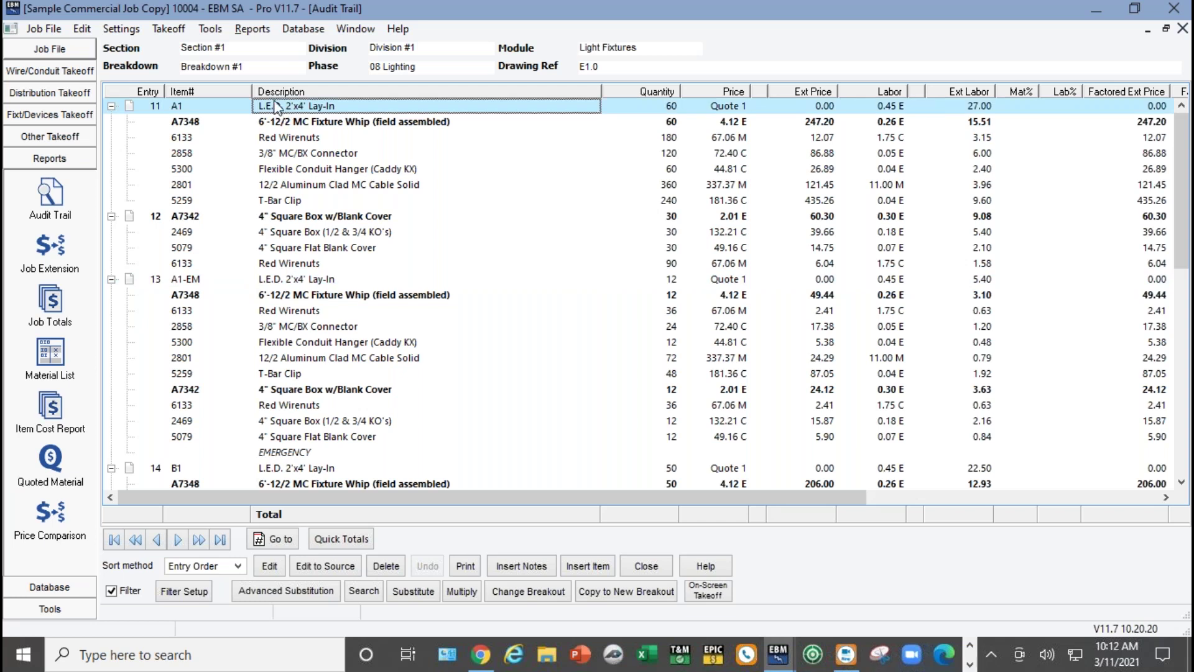
key("shift+Down")
key("shift+Down")
key("shift+Down")
key("shift+Down")
key("shift+Down")
key("shift+Down")
key("shift+Down")
key("shift+Down")
key("shift+Down")
key("shift+Down")
key("shift+Down")
key("shift+Down")
key("shift+Down")
key("shift+Down")
key("shift+Down")
key("shift+Down")
key("shift+Down")
key("shift+Down")
key("shift+Down")
key("shift+Down")
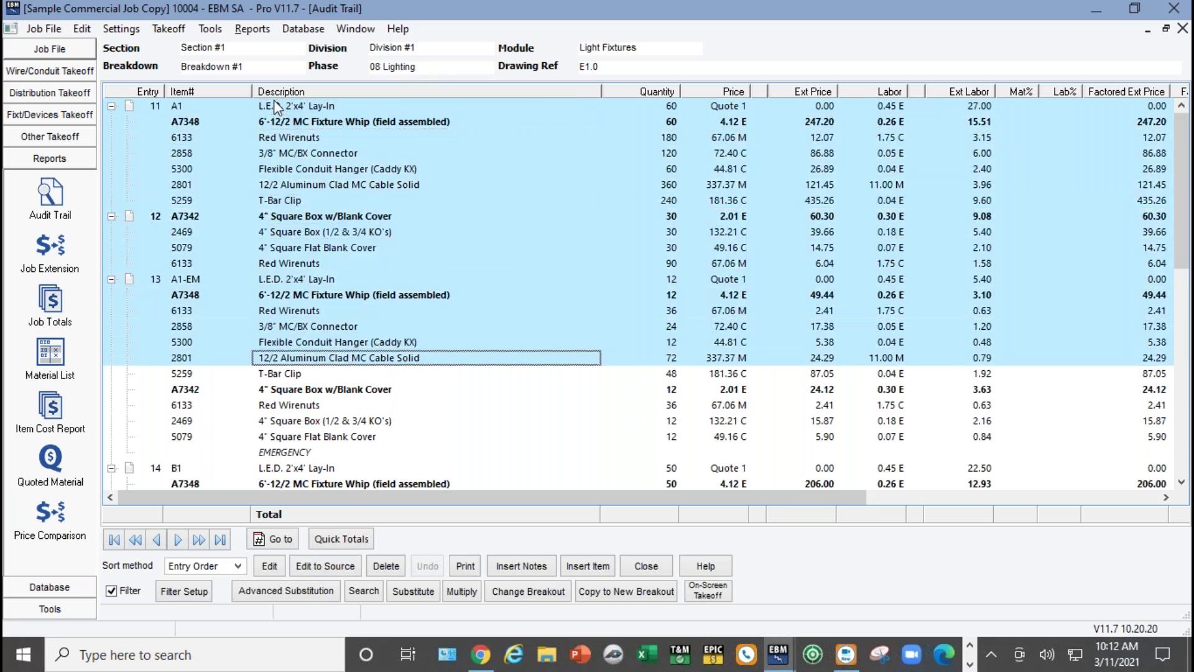
key("shift+Down")
key("shift+Down")
key("shift+Down")
key("shift+Down")
key("shift+Down")
key("shift+Down")
key("shift+Down")
key("shift+Down")
key("shift+Down")
key("shift+Down")
key("shift+Down")
key("shift+Down")
key("shift+Down")
key("shift+Down")
key("shift+Down")
key("shift+Down")
key("shift+Down")
key("shift+Down")
key("shift+Down")
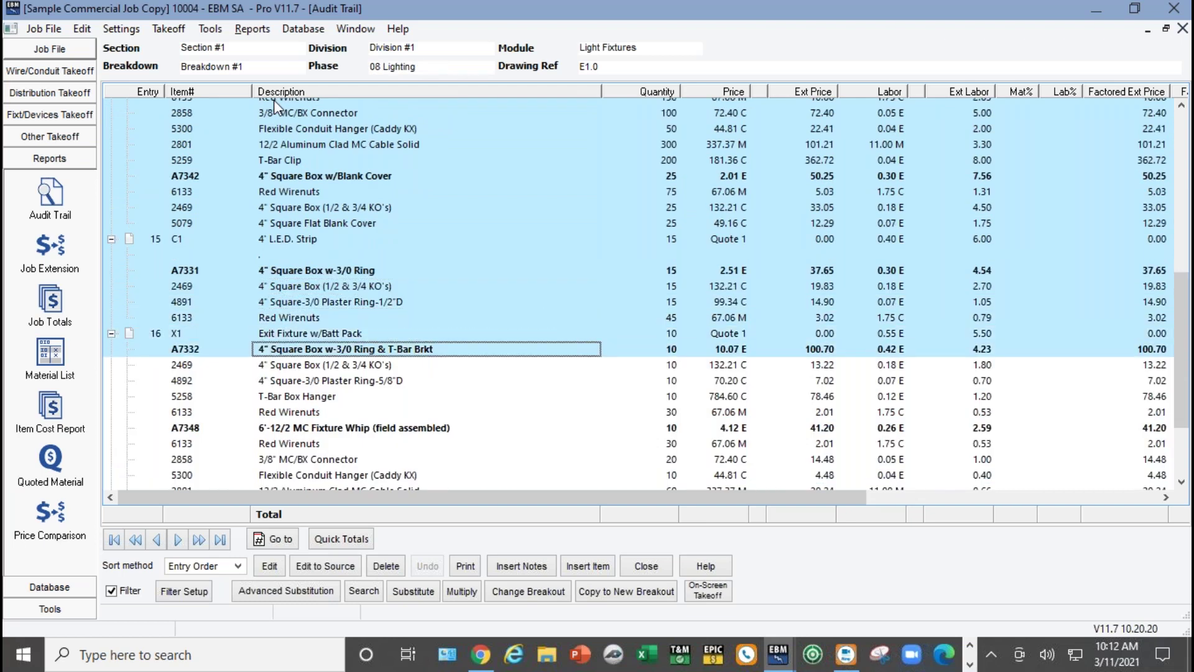
key("shift+Down")
key("shift+Down")
key("shift+Down")
key("shift+Down")
key("shift+Down")
key("shift+Down")
key("shift+Down")
key("shift+Down")
key("shift+Down")
key("shift+Down")
key("shift+Down")
key("shift+Down")
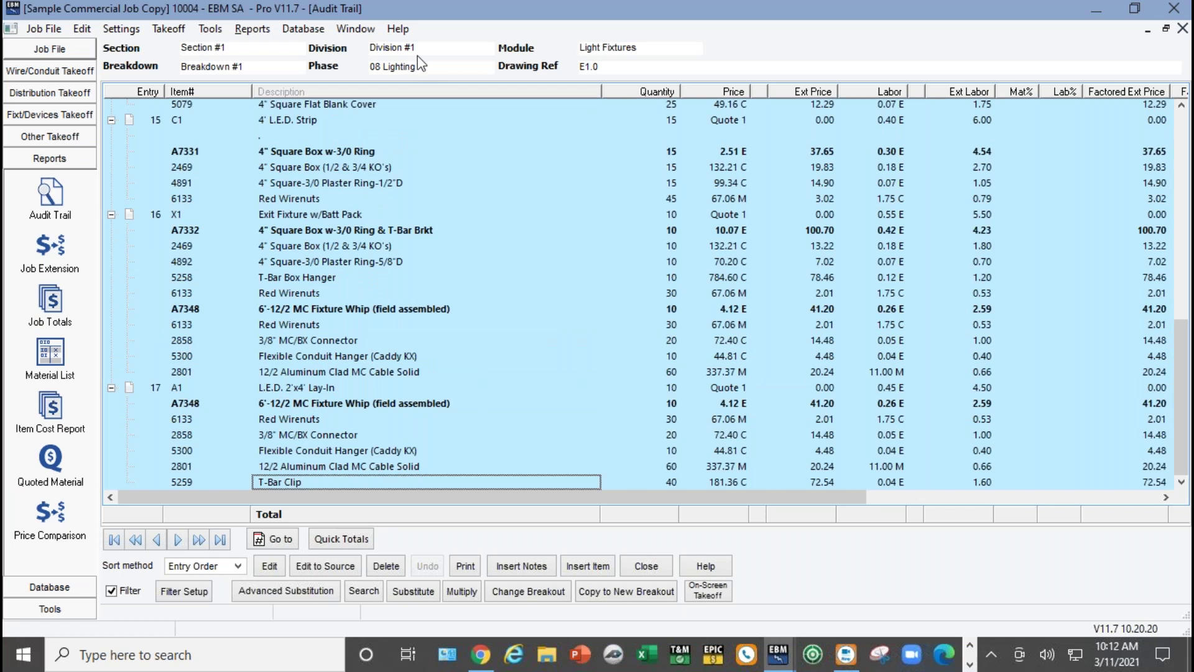
right_click(507, 150)
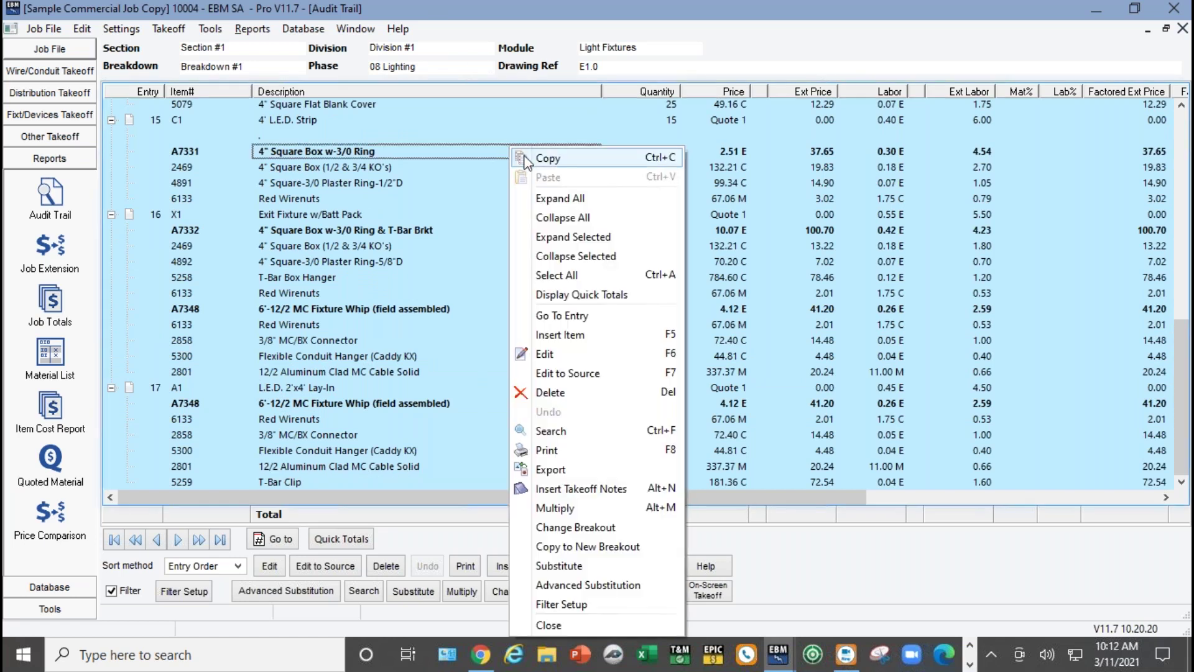
left_click(545, 160)
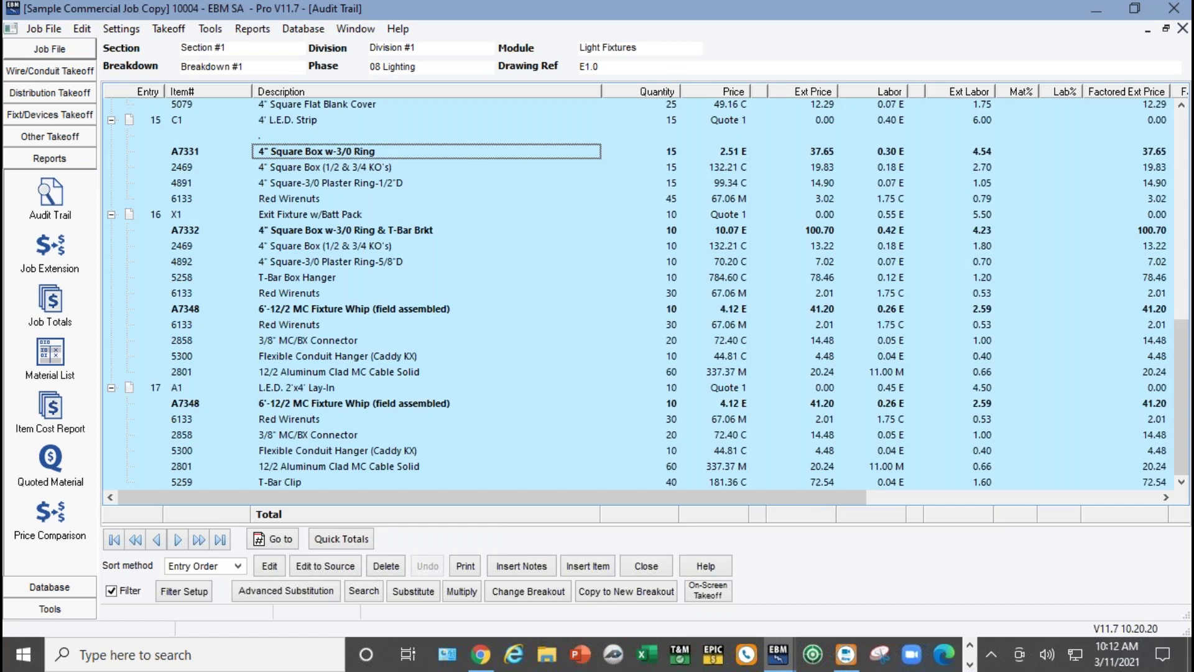
Switch to the Sample Change Order window and paste the copied takeoff entries into its audit trail.
key("alt+Tab")
key("alt+Tab")
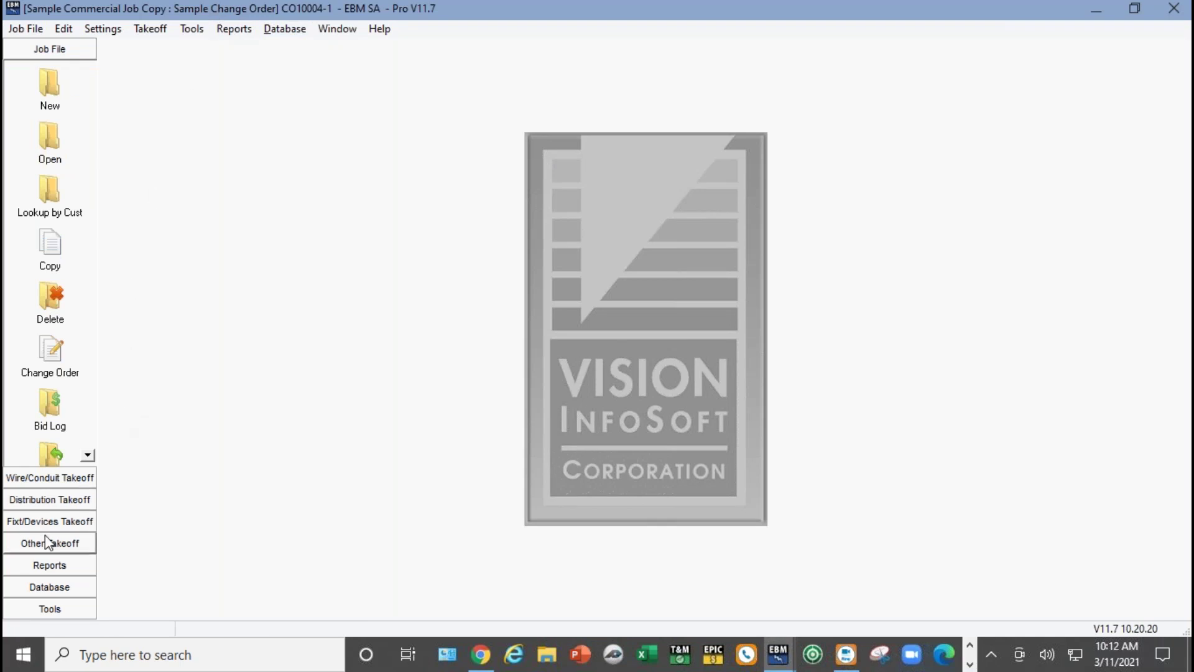
left_click(45, 566)
left_click(50, 193)
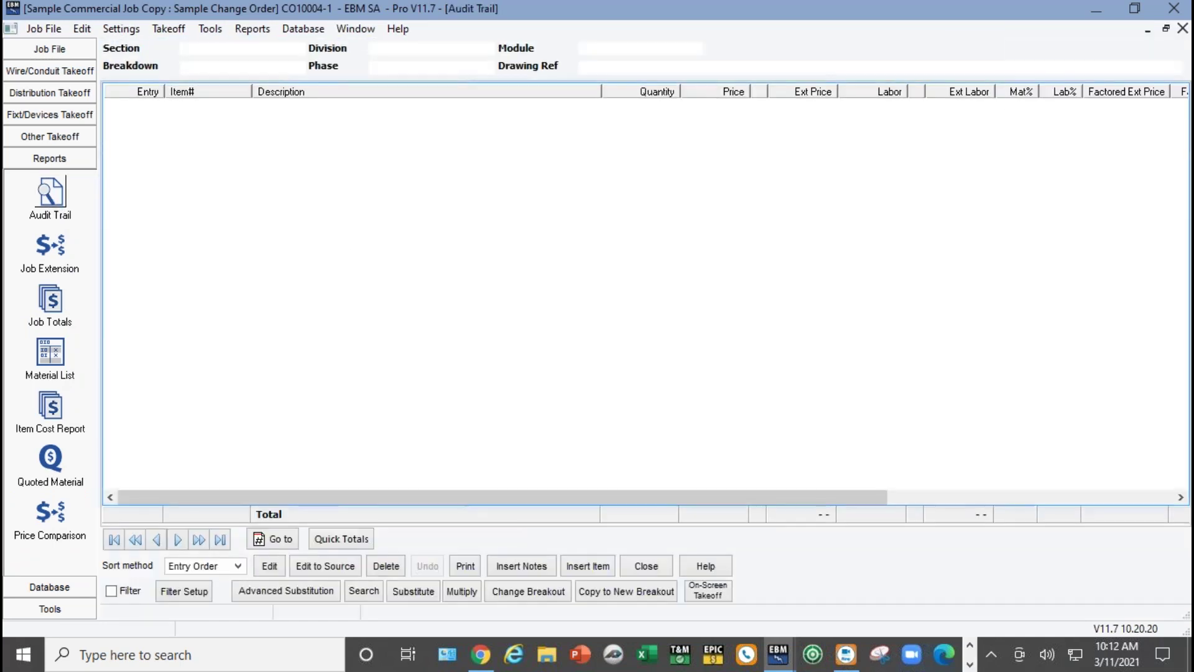
right_click(333, 246)
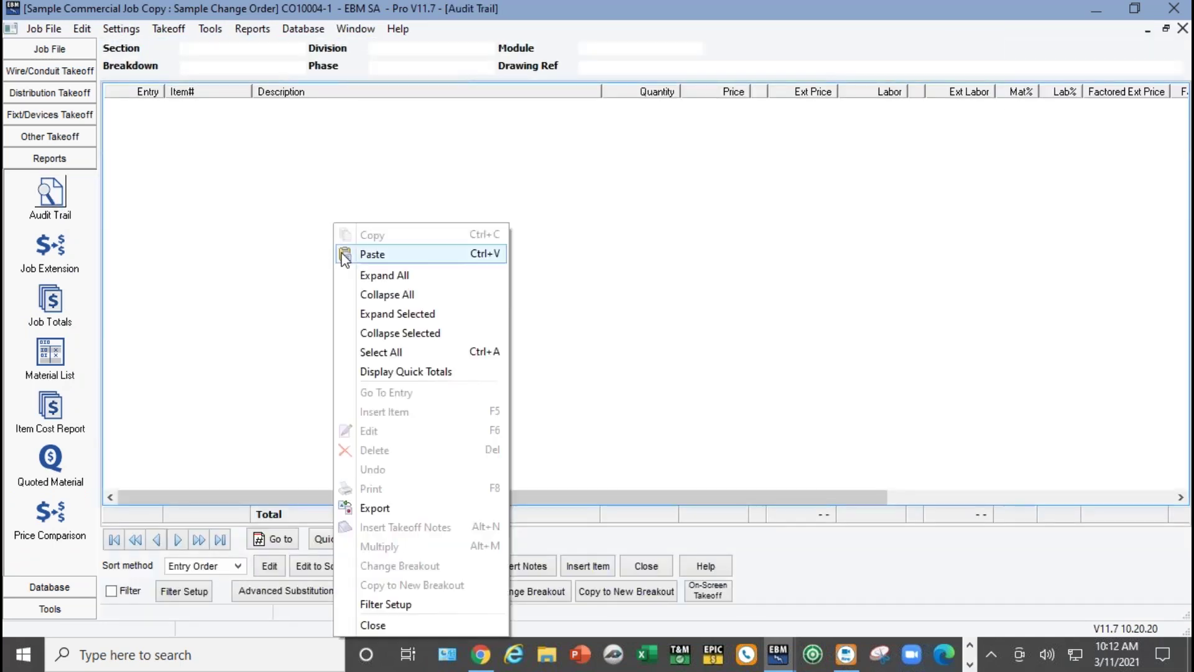
left_click(366, 255)
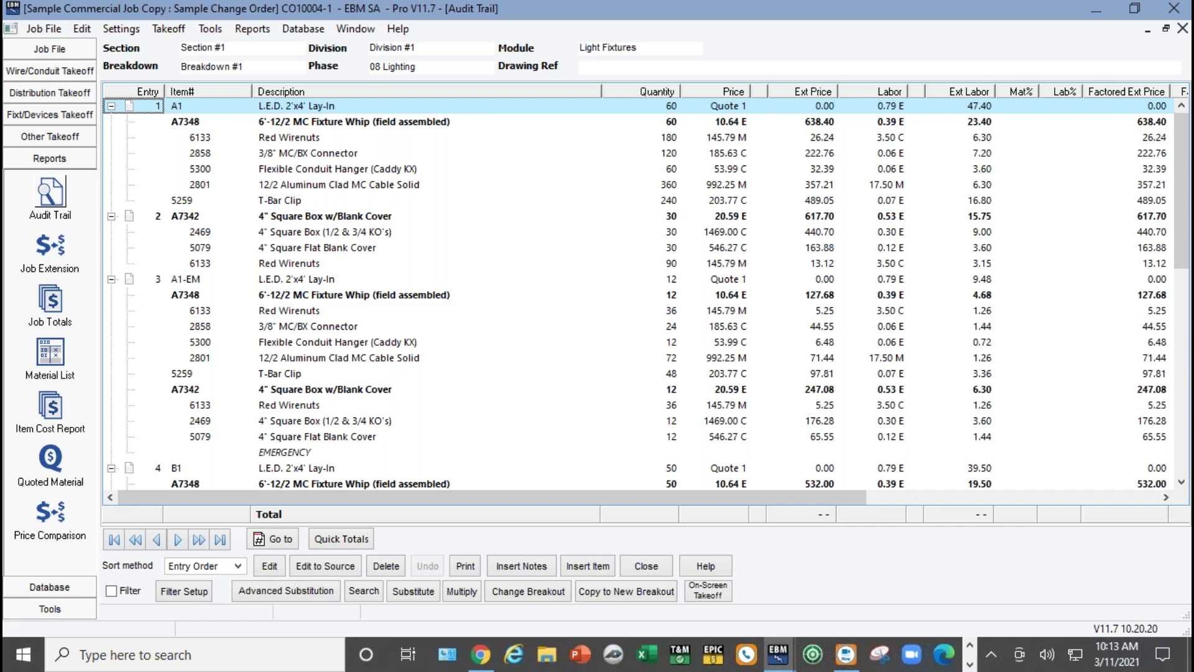
Delete all the pasted entries from the Sample Change Order audit trail.
left_click(333, 111)
key("ctrl+shift+End")
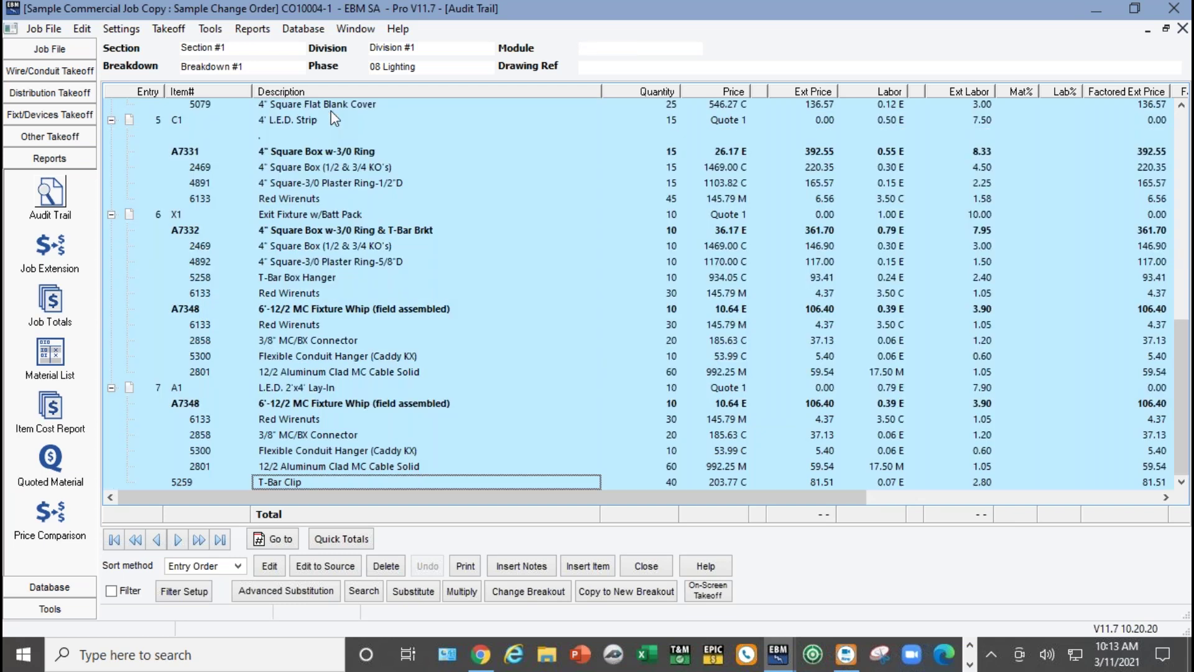
key("Delete")
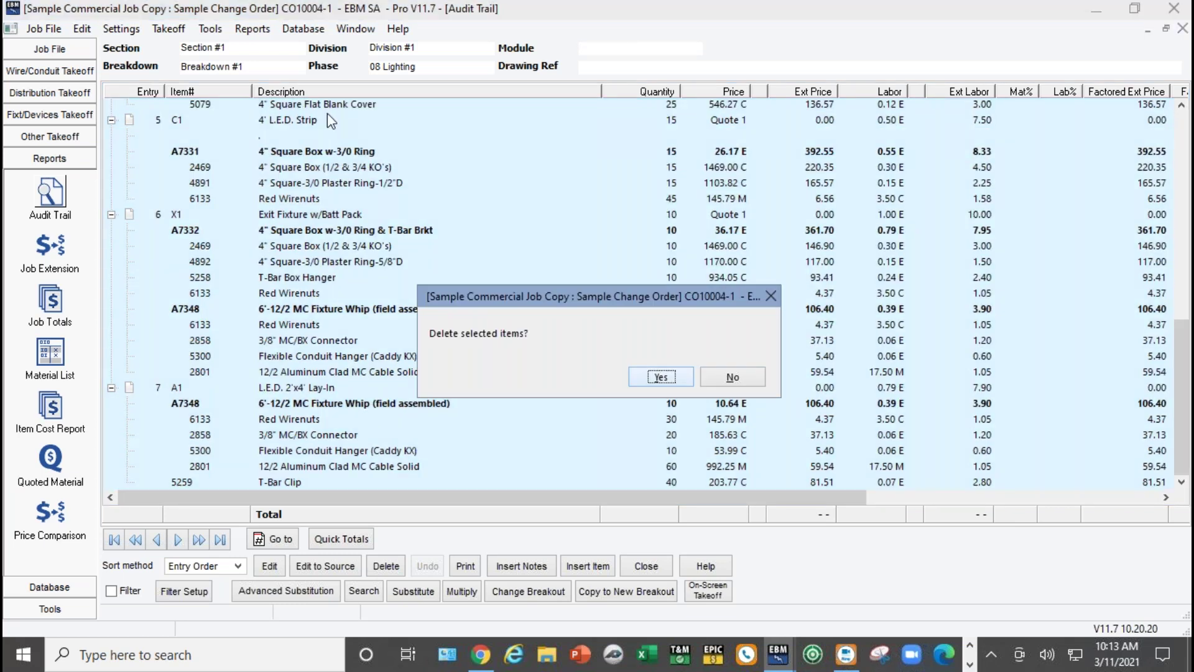
left_click(660, 376)
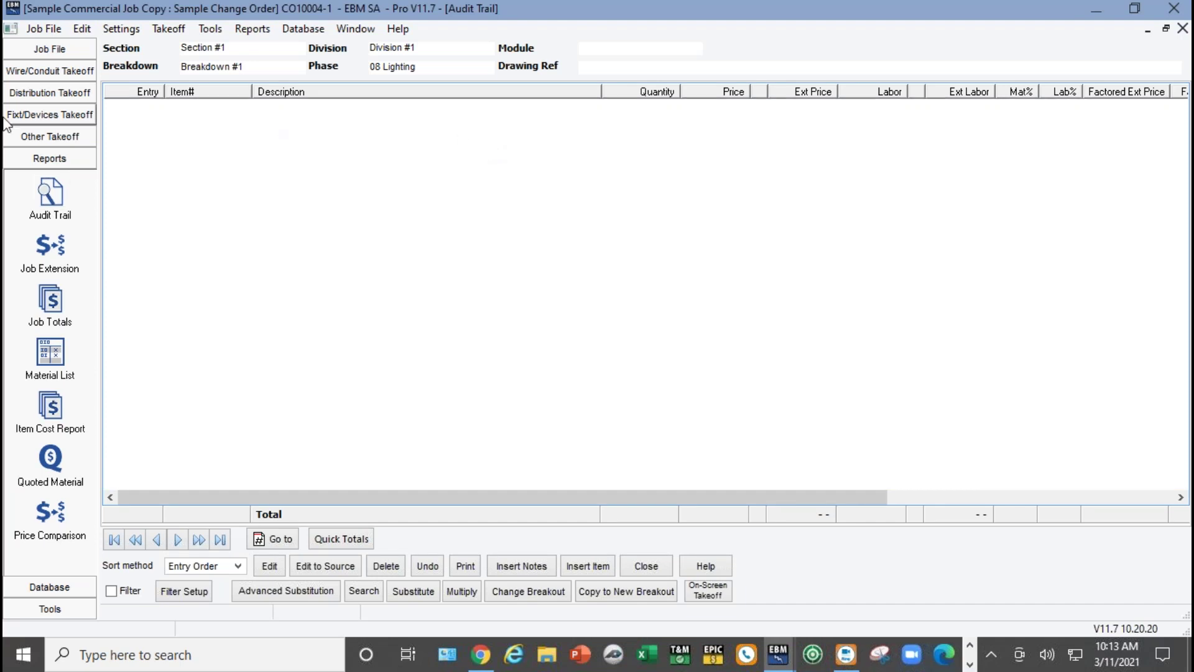
Take off 100 of light fixture designation B1, the L.E.D. 2'x4' Lay-In, in the Sample Change Order job.
left_click(49, 116)
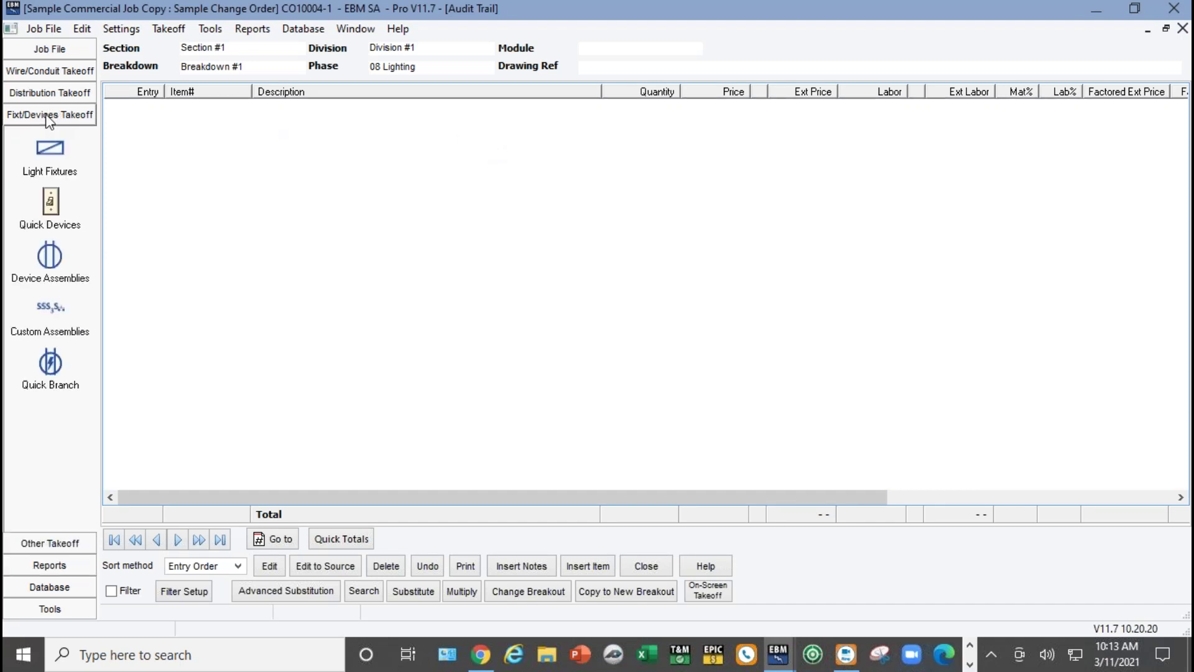
left_click(50, 150)
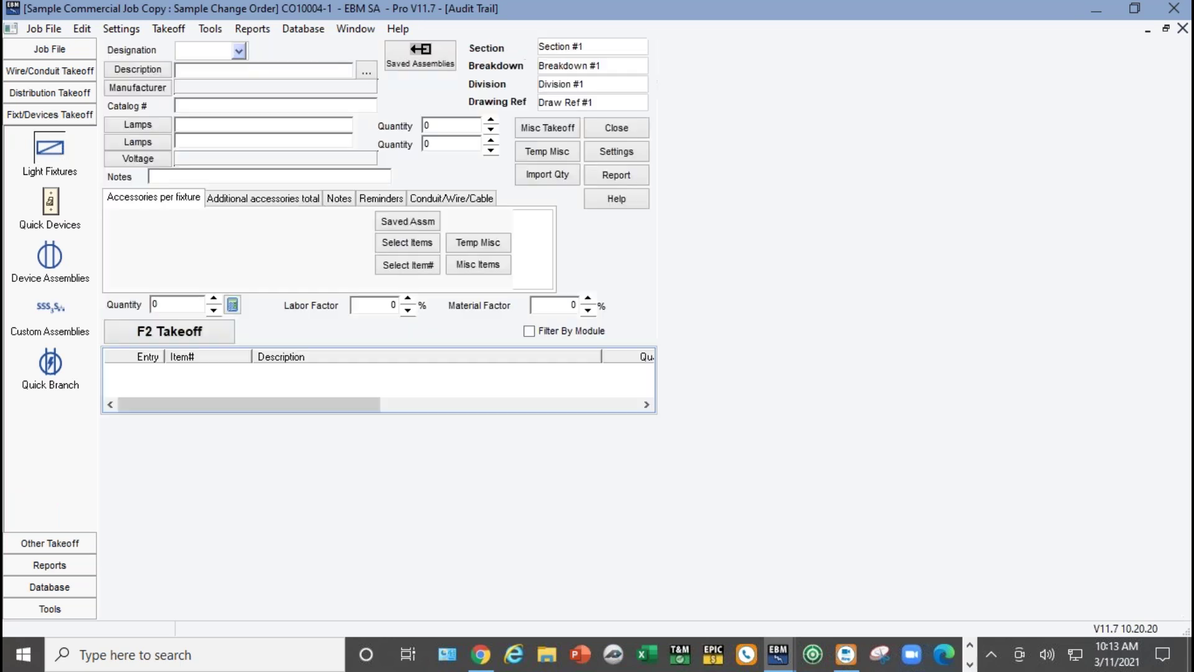
left_click(240, 54)
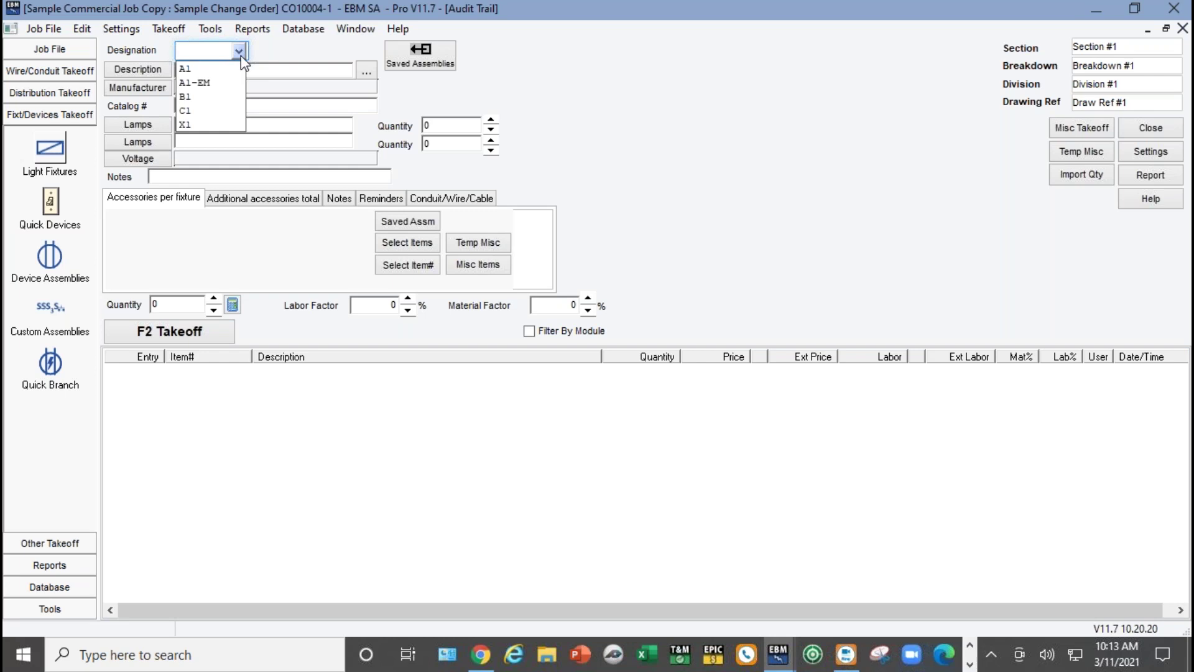
left_click(193, 96)
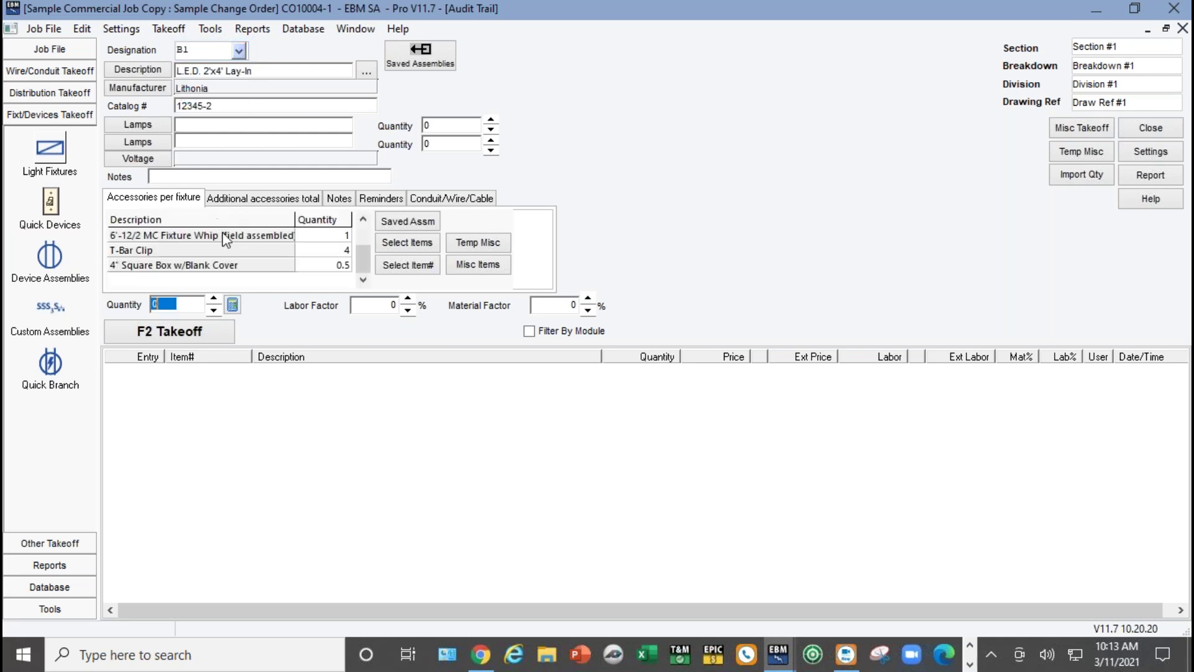
type("100")
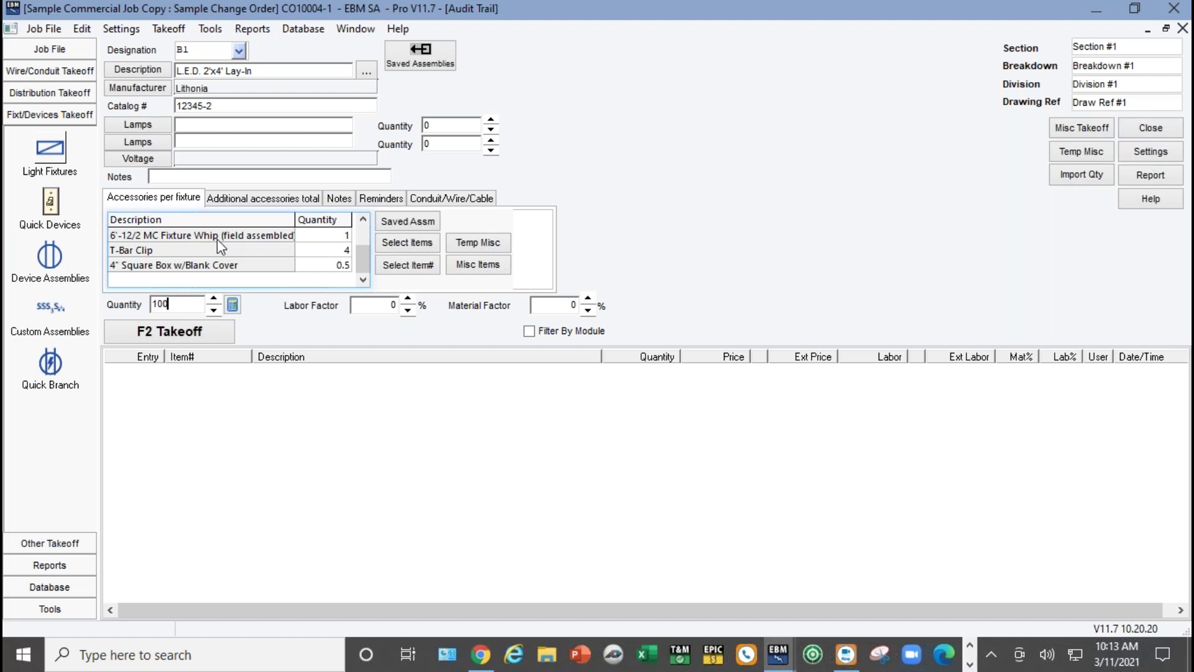
left_click(146, 331)
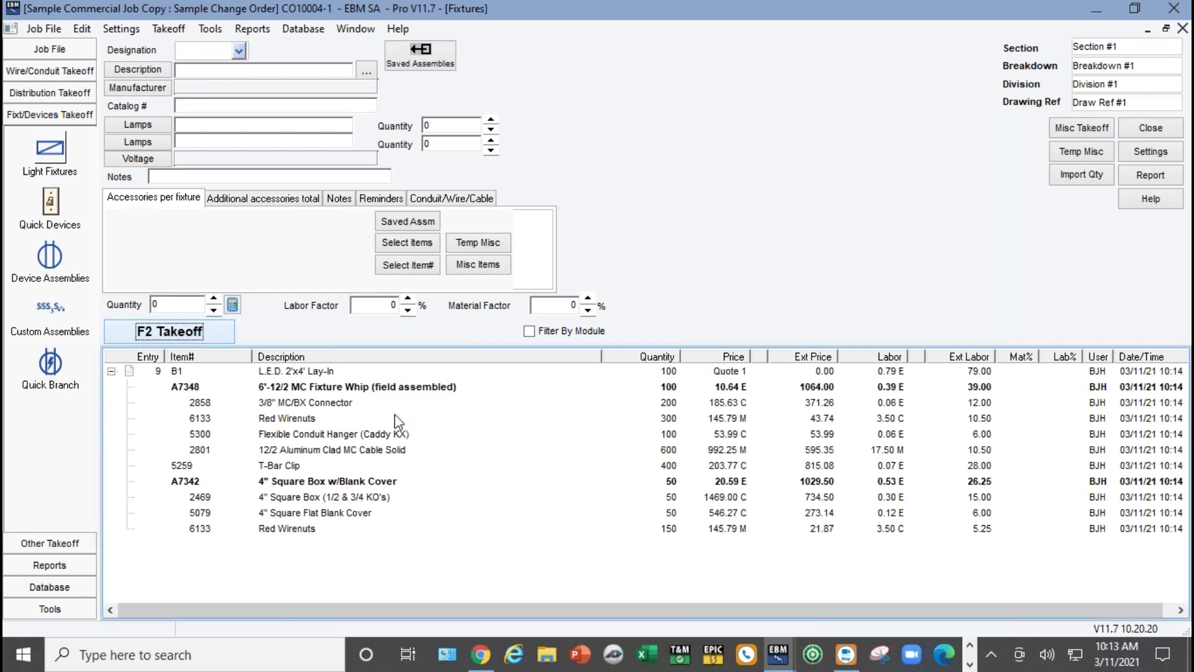
Examine the B1 fixture and 12/2 Aluminum Clad MC Cable takeoff rows and the list of available fixture designations.
left_click(372, 372)
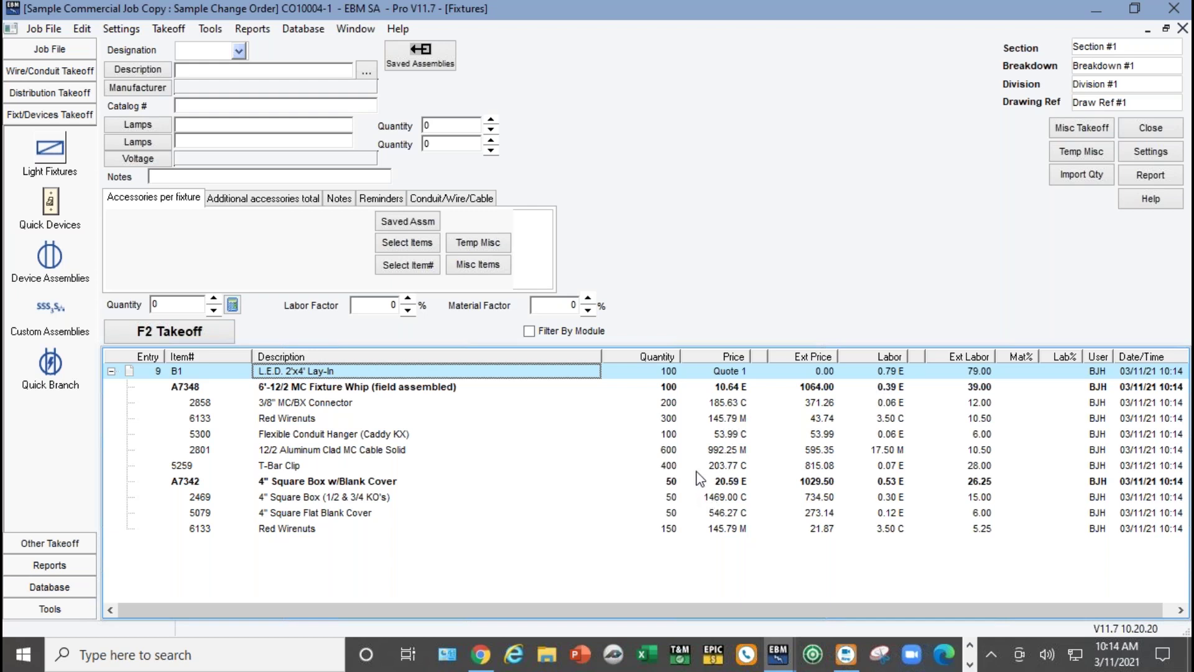
left_click(719, 455)
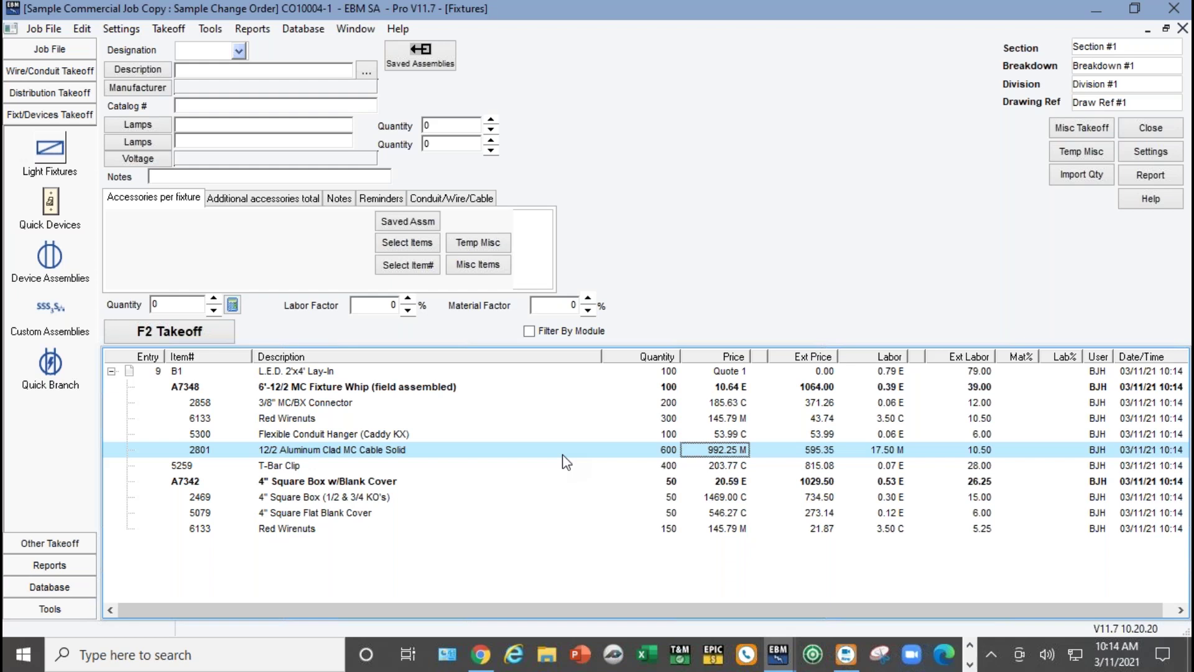
left_click(241, 52)
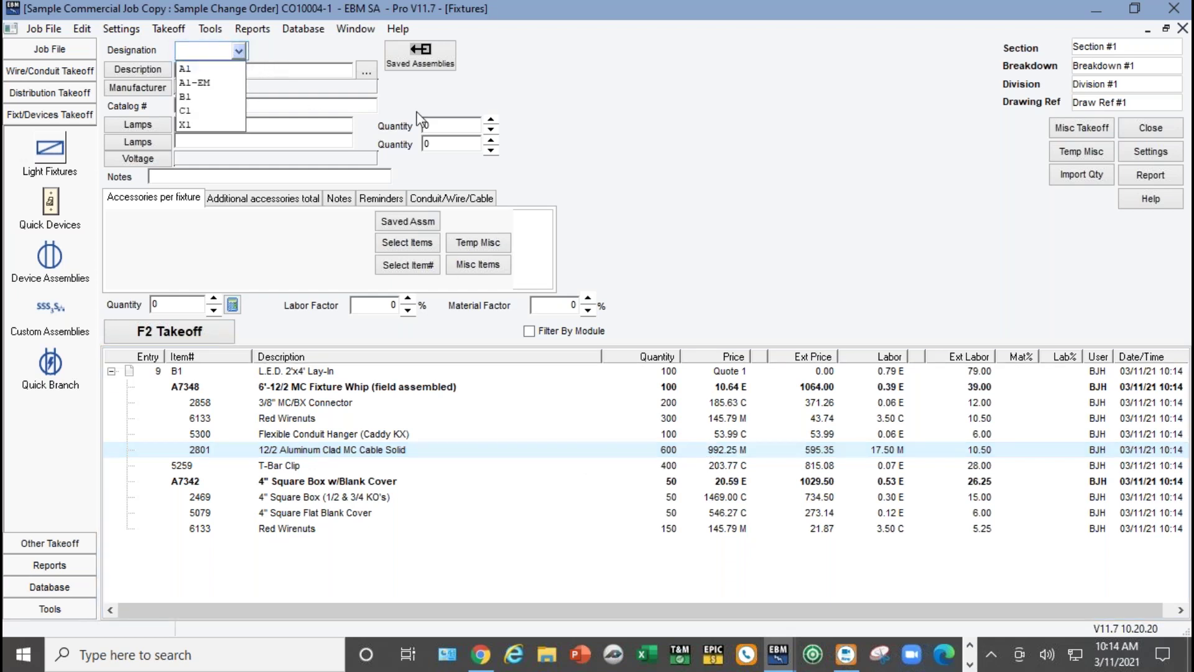
left_click(547, 137)
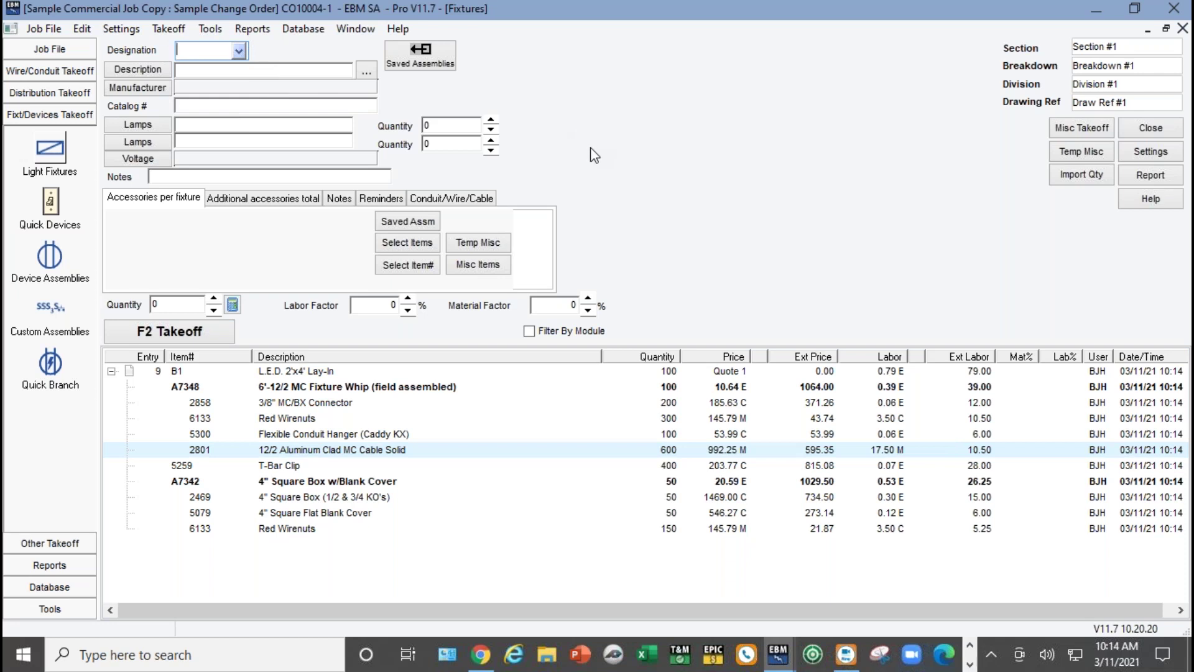
Check the Top 10 Reasons slide, return to the Sample Commercial Job Copy audit trail, and clear its multi-row selection.
key("alt+Tab")
key("Tab")
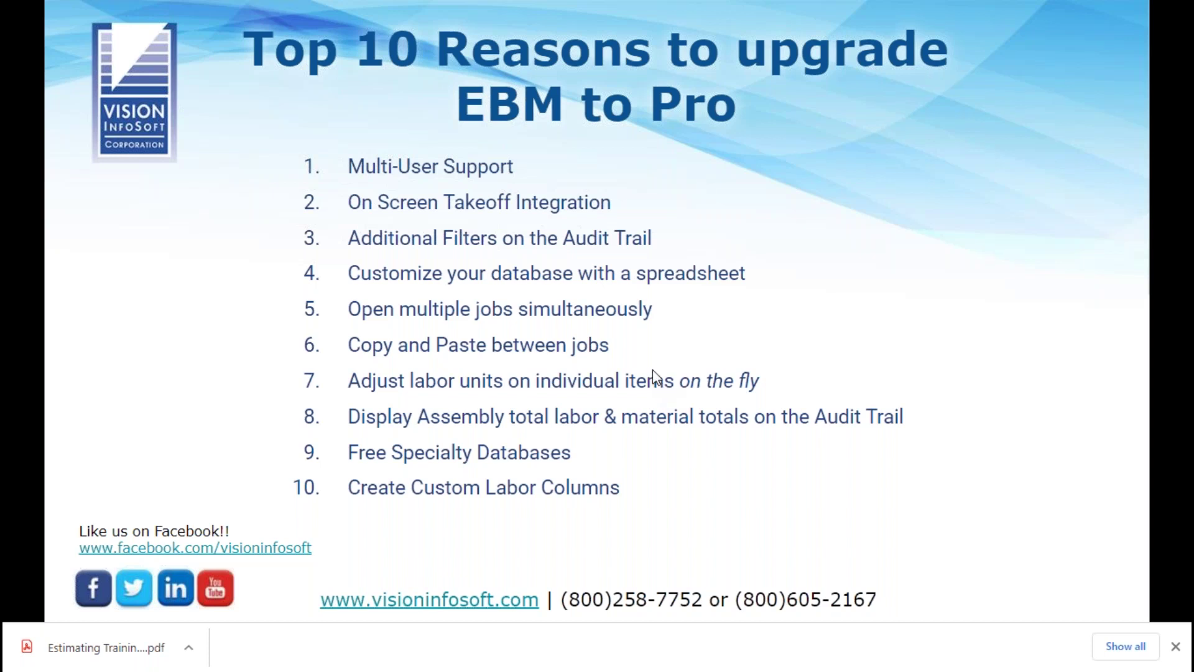
key("alt+Tab")
key("alt+Tab")
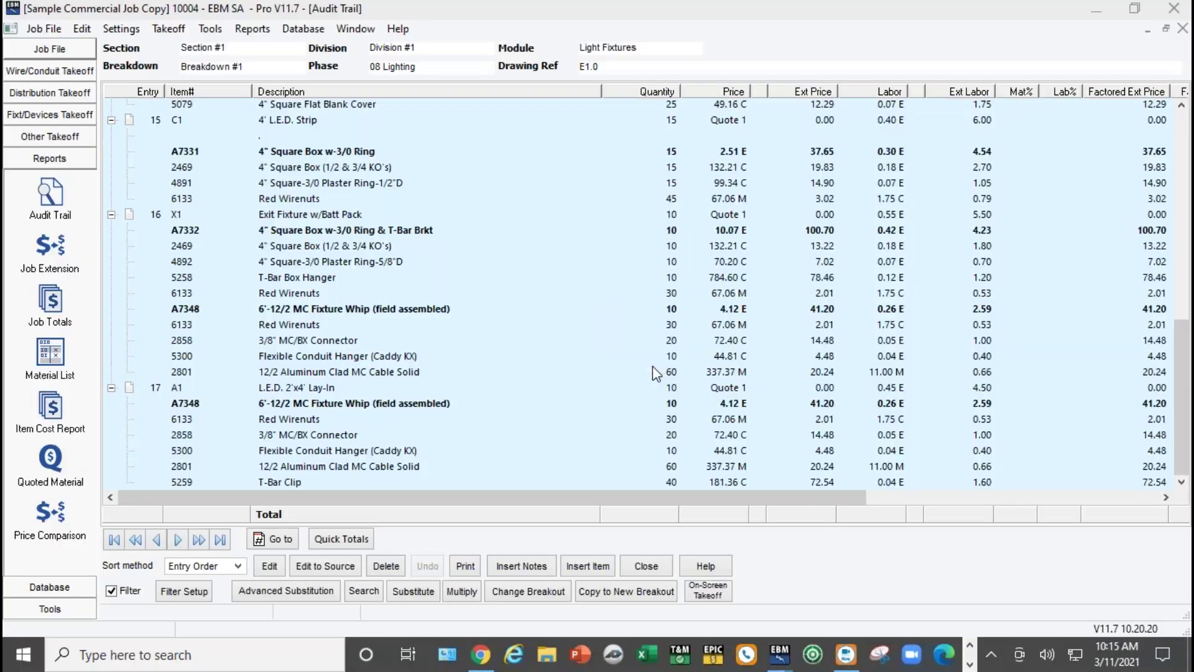
left_click(601, 342)
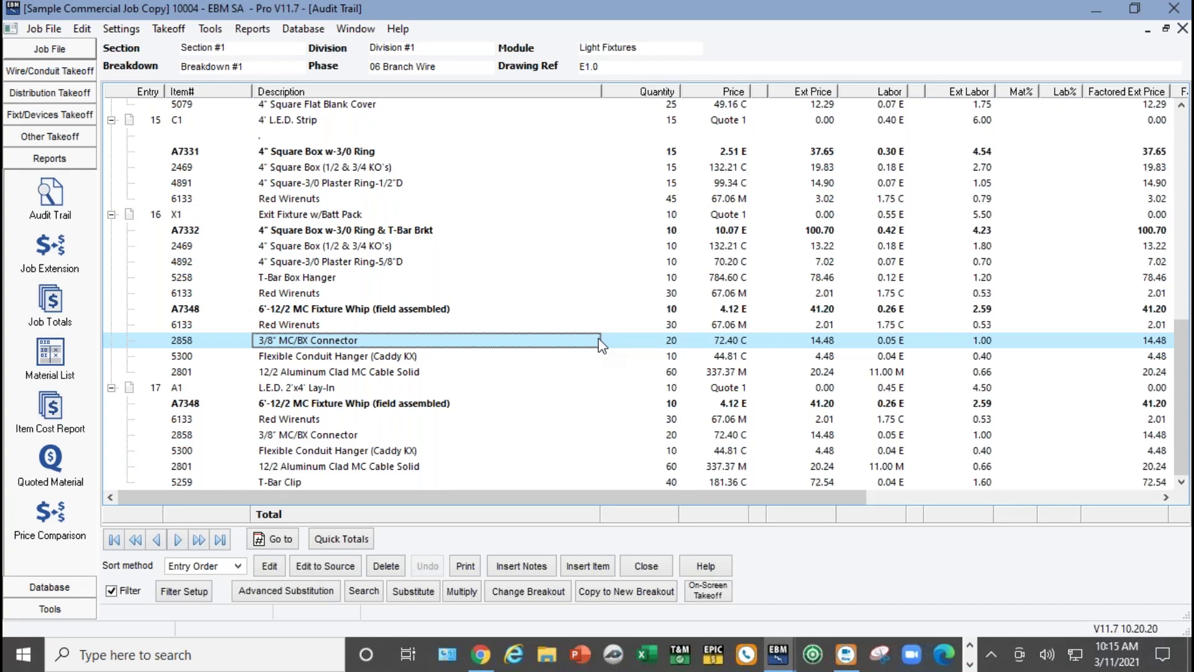
key("alt+Tab")
key("alt+shift+Tab")
Turn off the audit trail filter, include all modules in the filter setup, and go to the first entry.
scroll(336, 448, "up", 1)
left_click(112, 590)
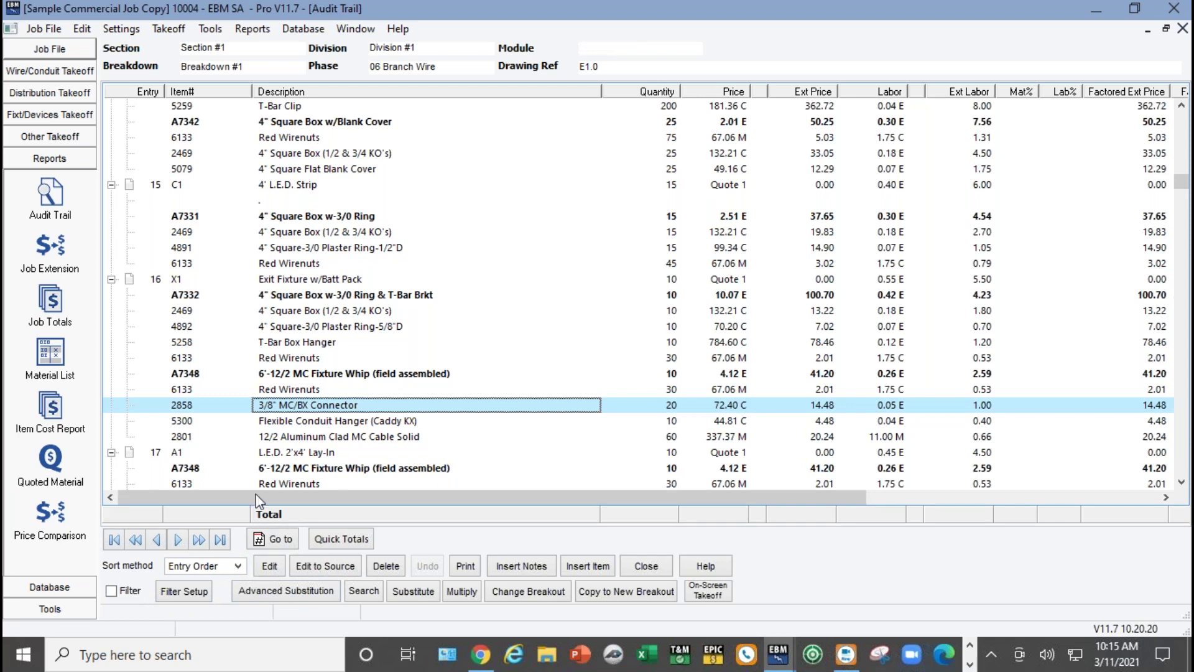
left_click(200, 599)
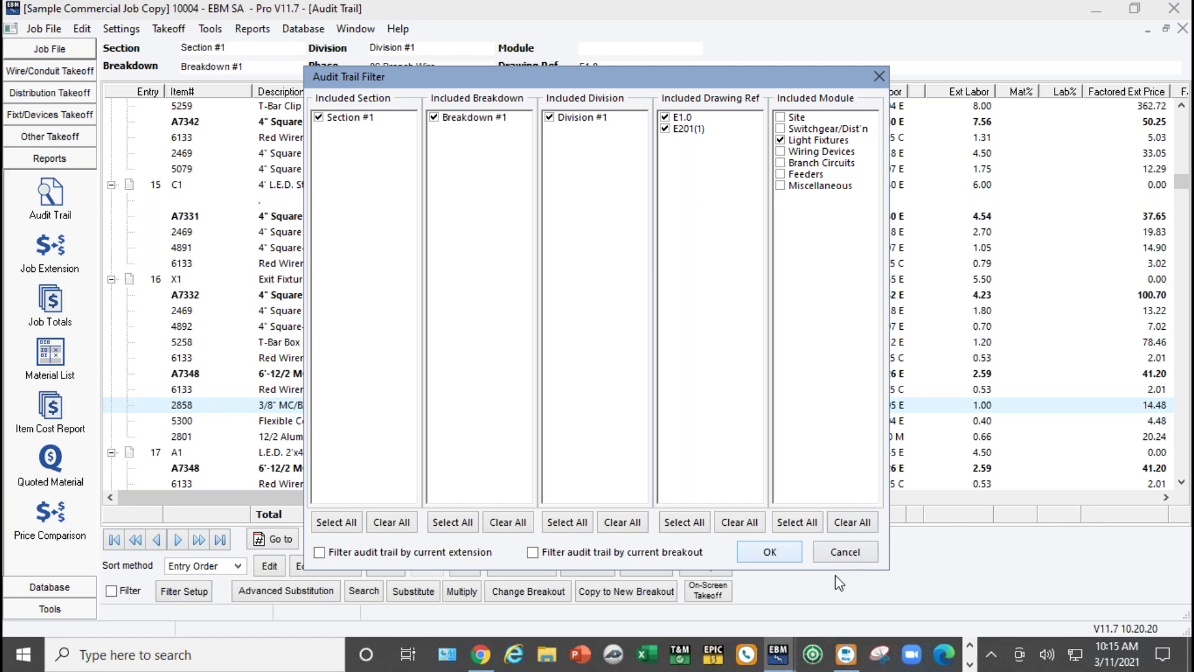
left_click(816, 523)
left_click(767, 552)
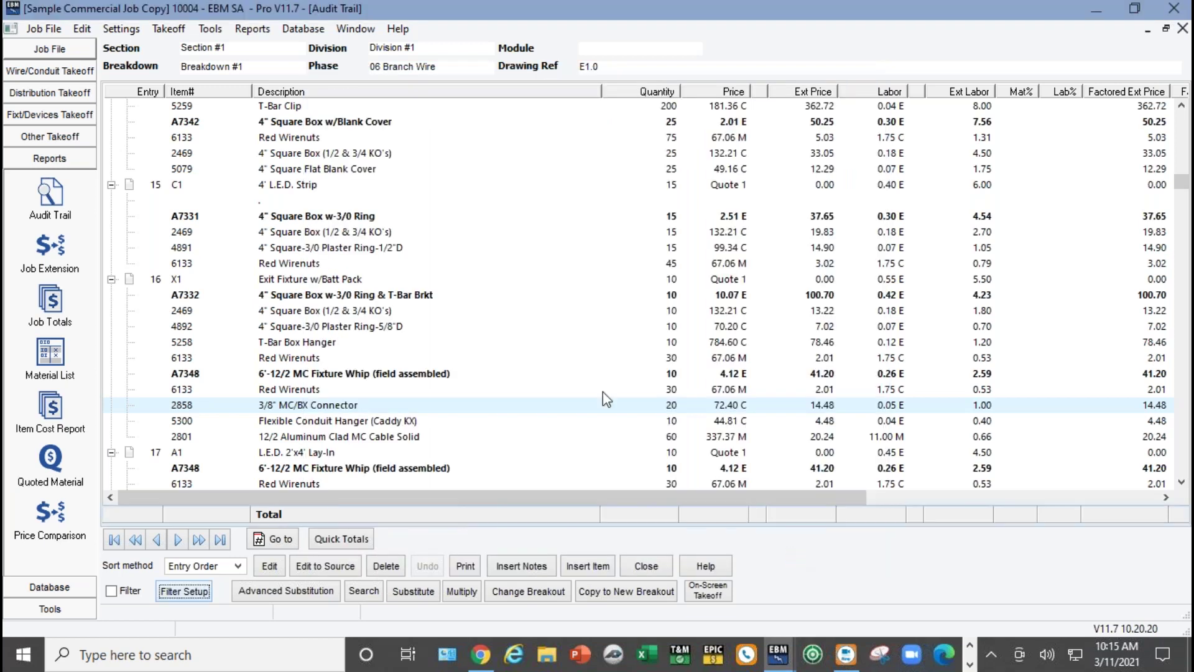
left_click(509, 352)
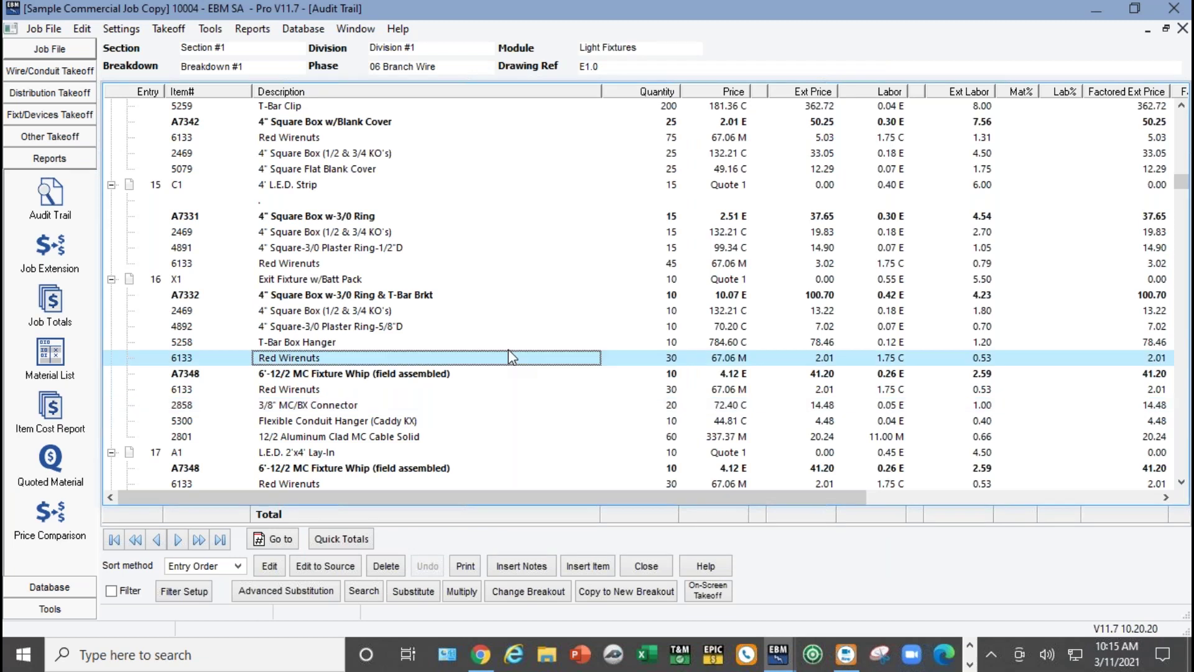
key("ctrl+Home")
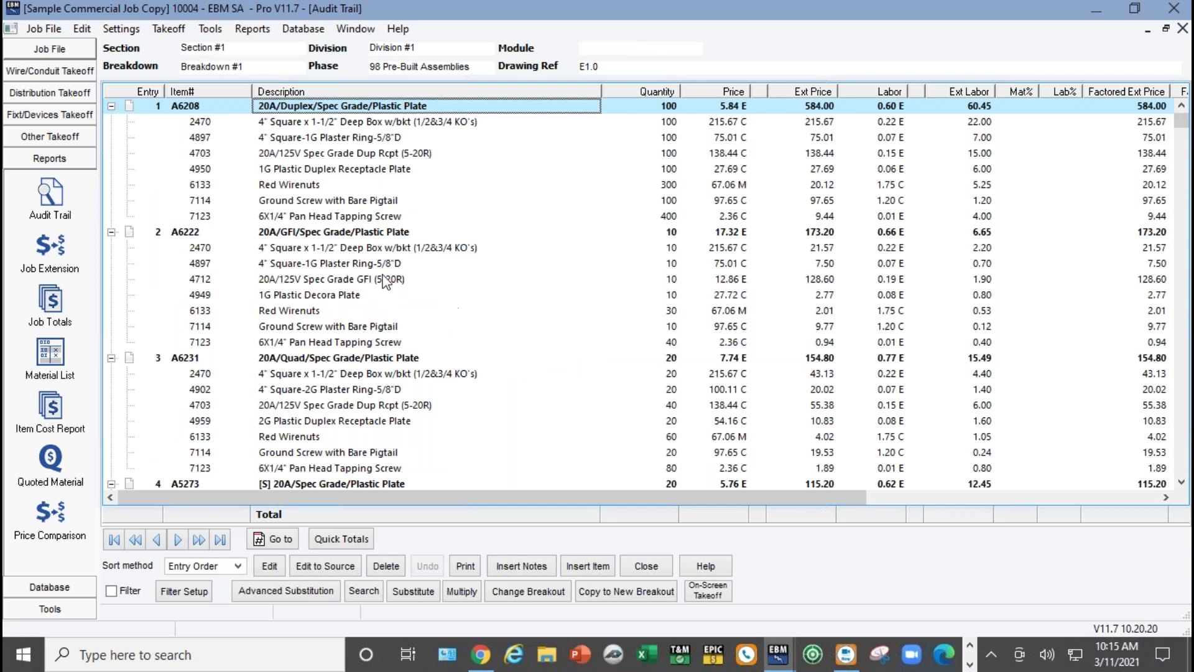
Assign labor Column 3 to the 4" Square x 1-1/2" Deep Box in audit trail entry 1.
left_click(316, 122)
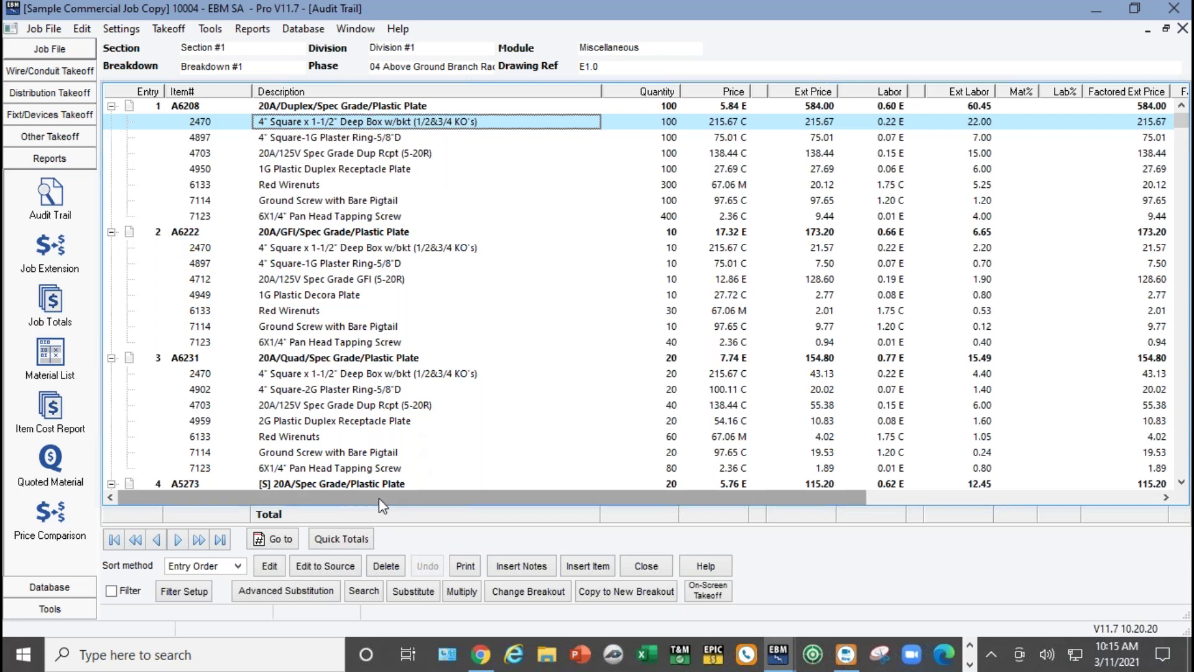
left_click(267, 569)
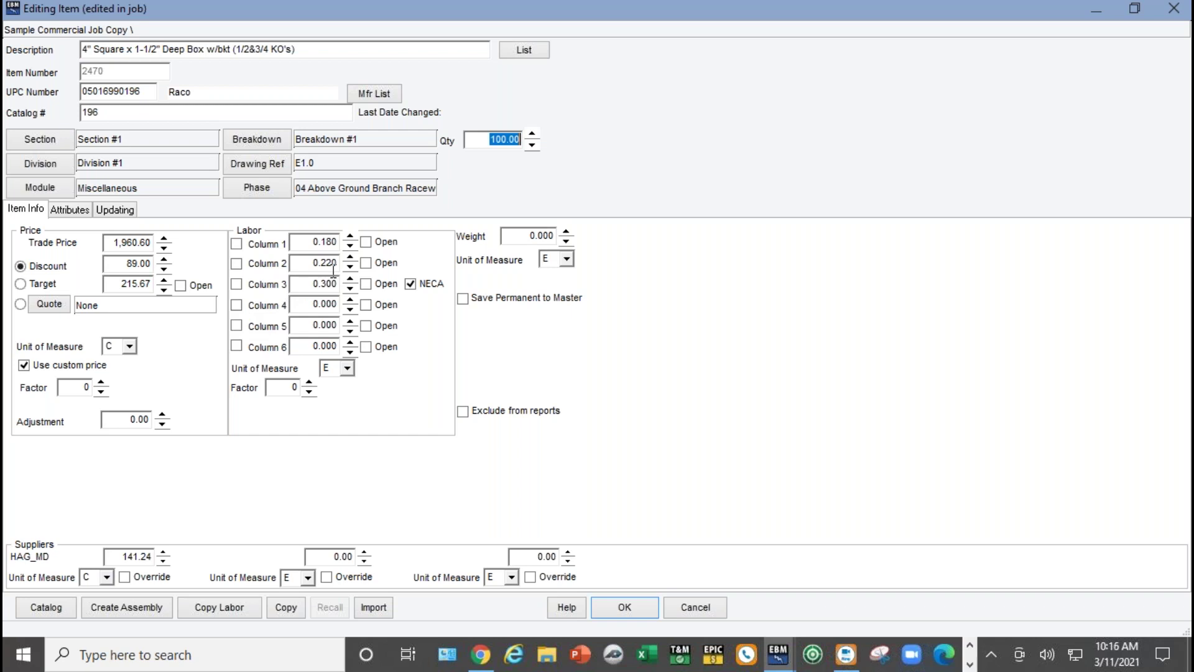
left_click(240, 284)
left_click(633, 611)
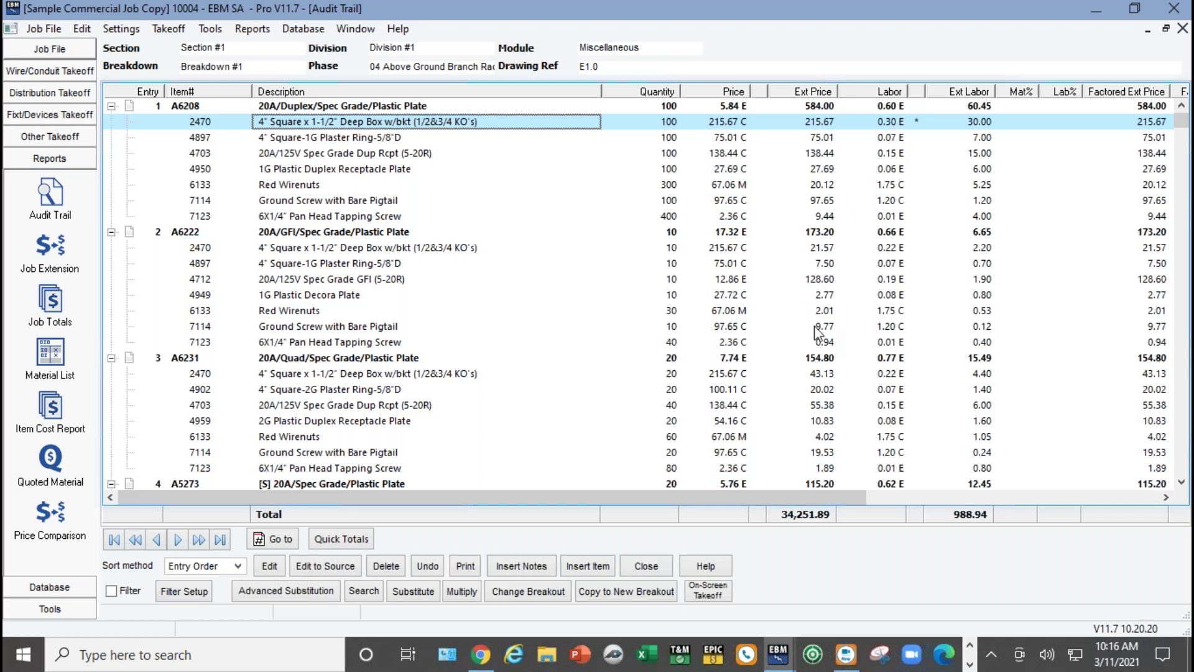
Assign labor Column 1 to the 1G Plastic Decora Plate in audit trail entry 2.
right_click(336, 298)
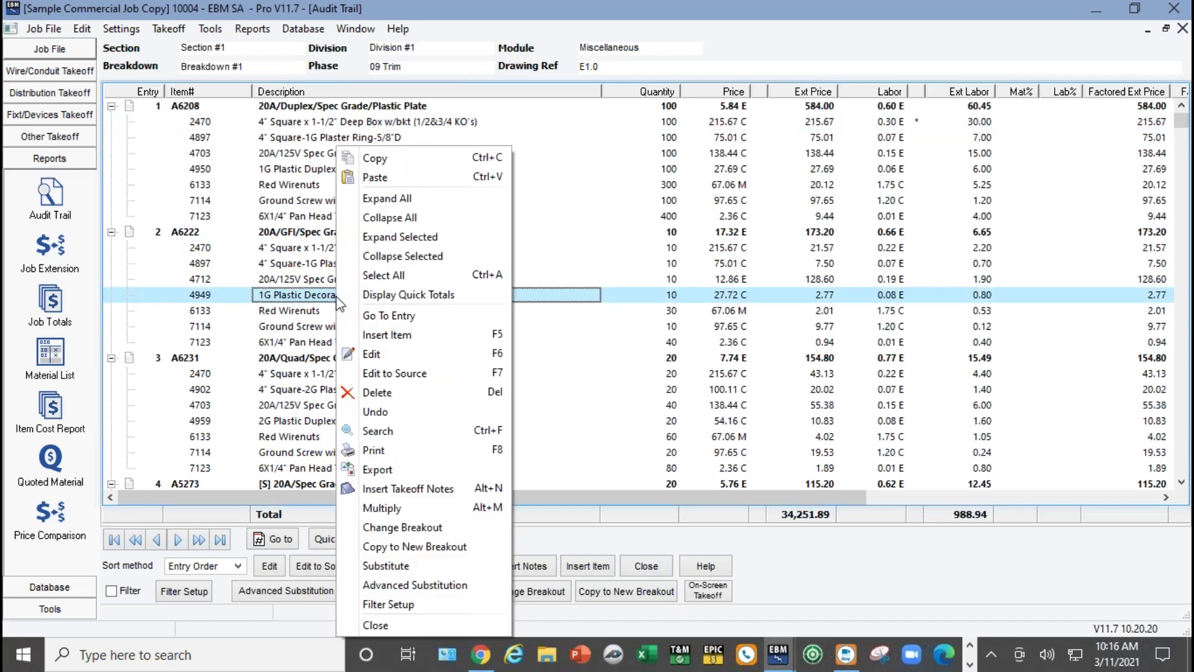
left_click(373, 354)
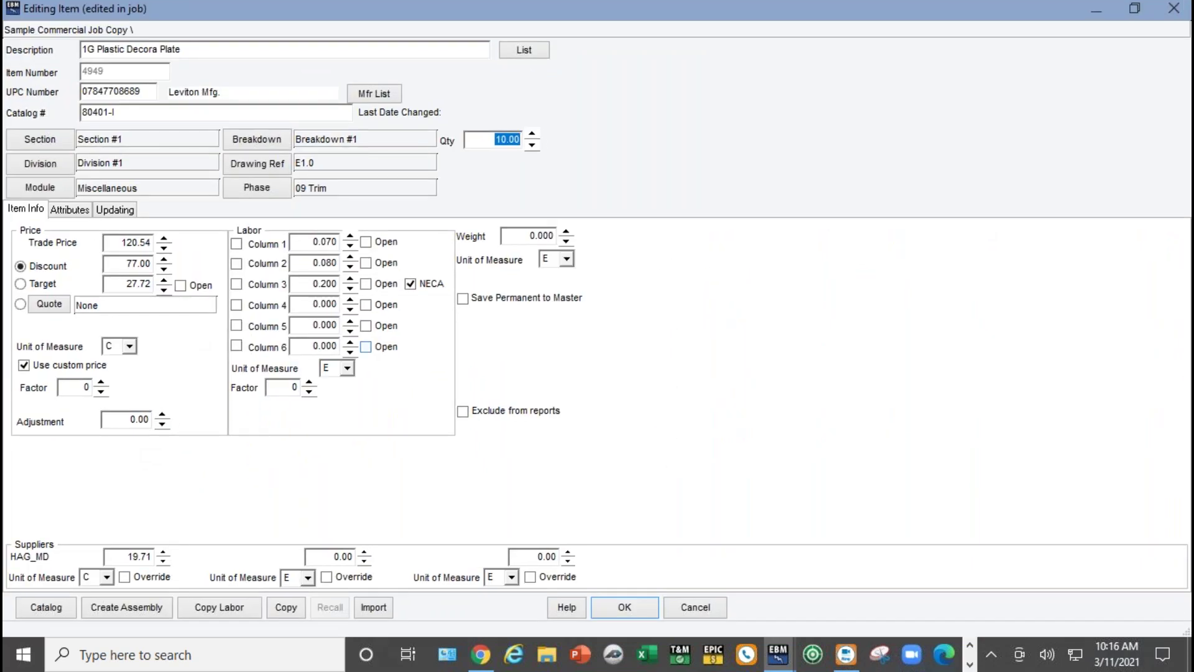
left_click(236, 244)
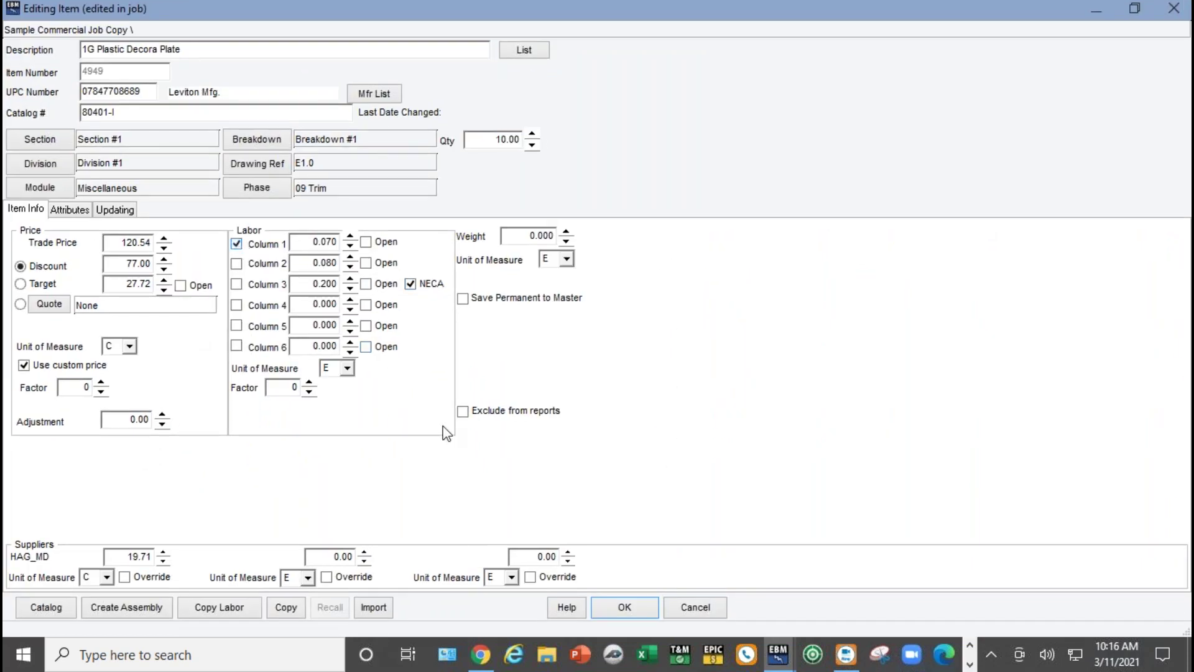
left_click(614, 612)
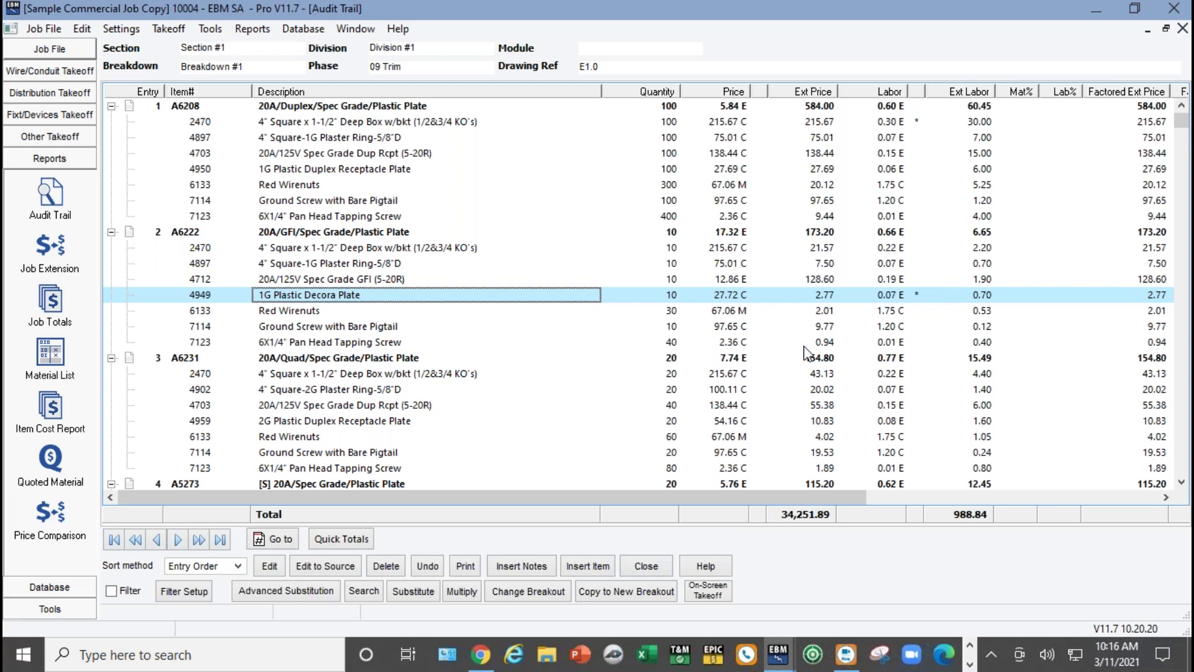
Look through the open windows to the Top 10 Reasons slide and return to the Sample Commercial Job Copy audit trail.
key("alt+Tab")
key("alt+Tab")
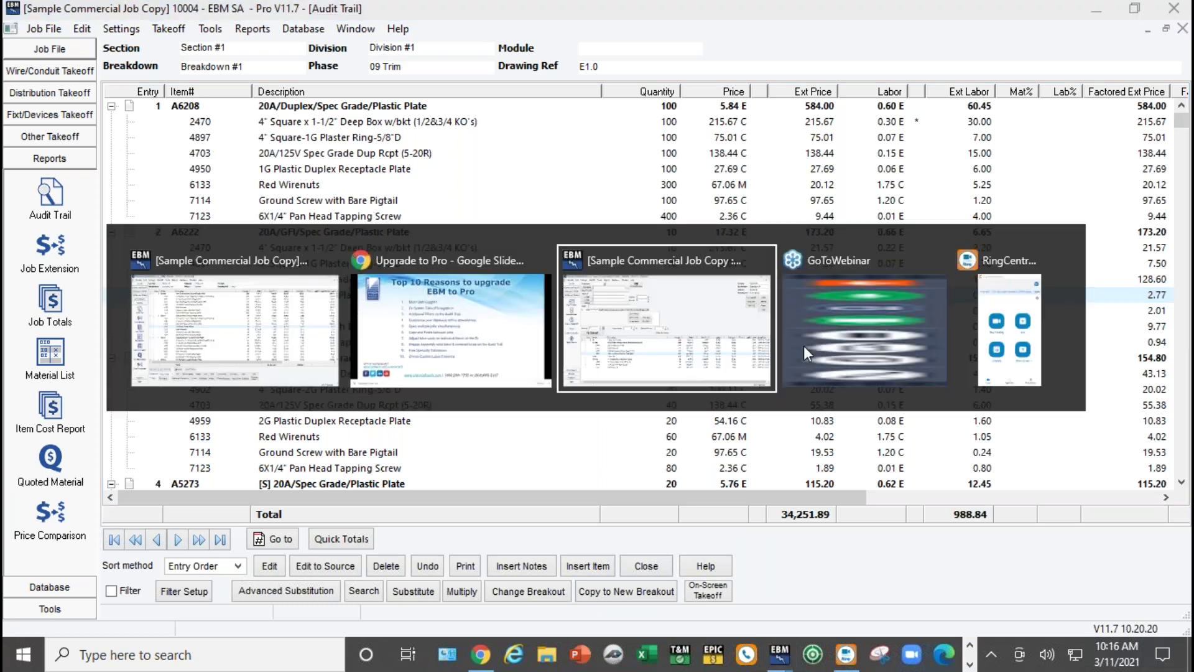
key("alt+Tab")
key("alt+Tab")
key("alt+Tab")
key("alt+Tab")
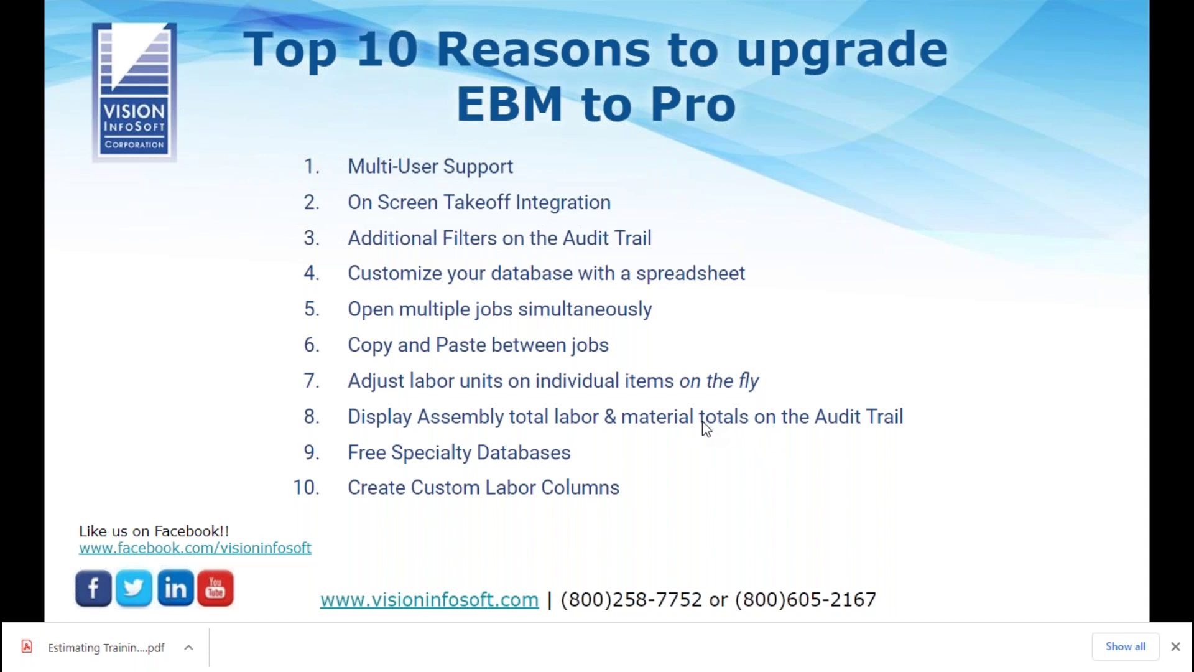
key("alt+Tab")
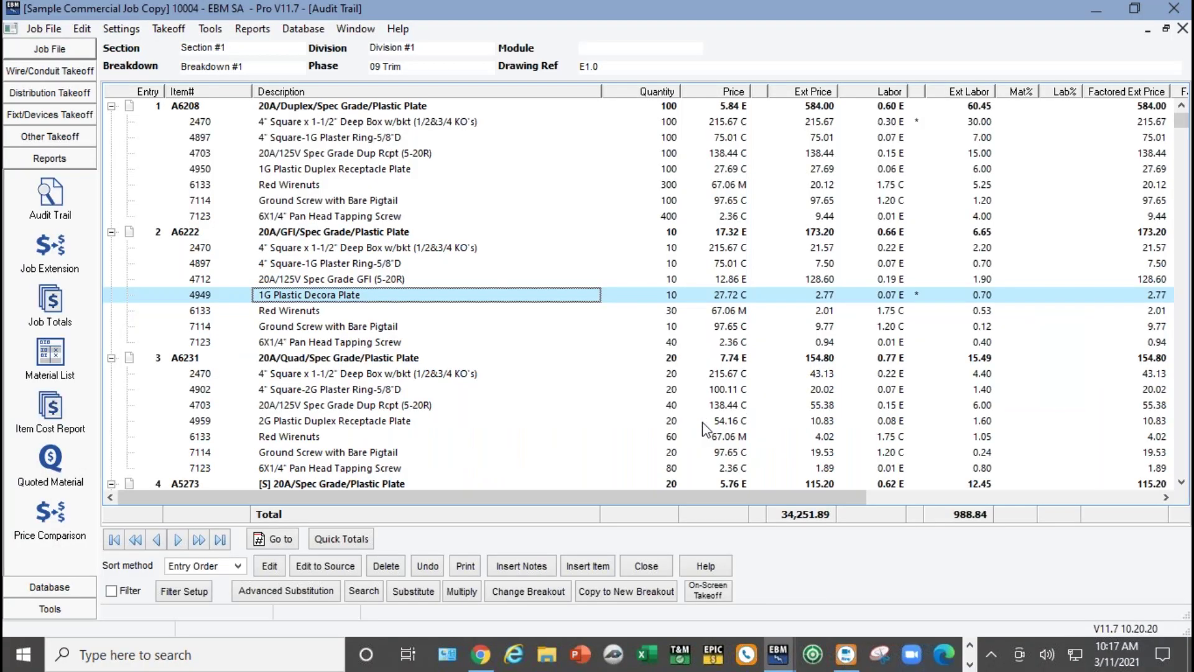
Examine the Total Price, Total Labor and Total Cost columns for the assemblies in the audit trail.
left_click_drag(836, 505, 1172, 495)
left_click(907, 111)
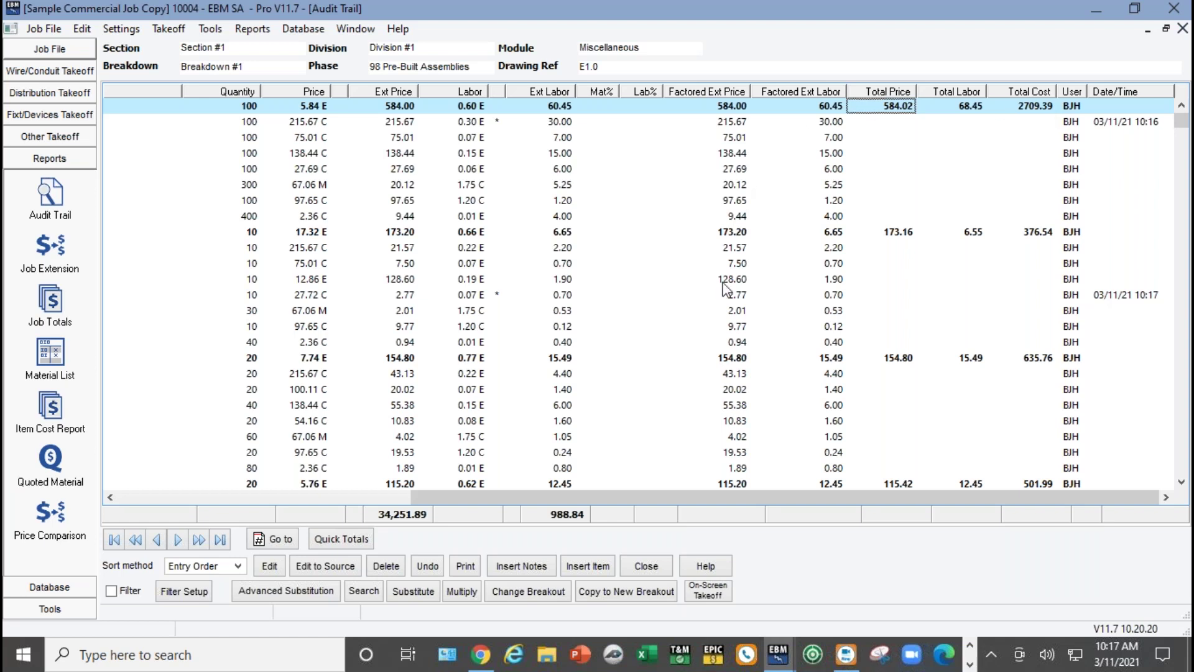
left_click(298, 498)
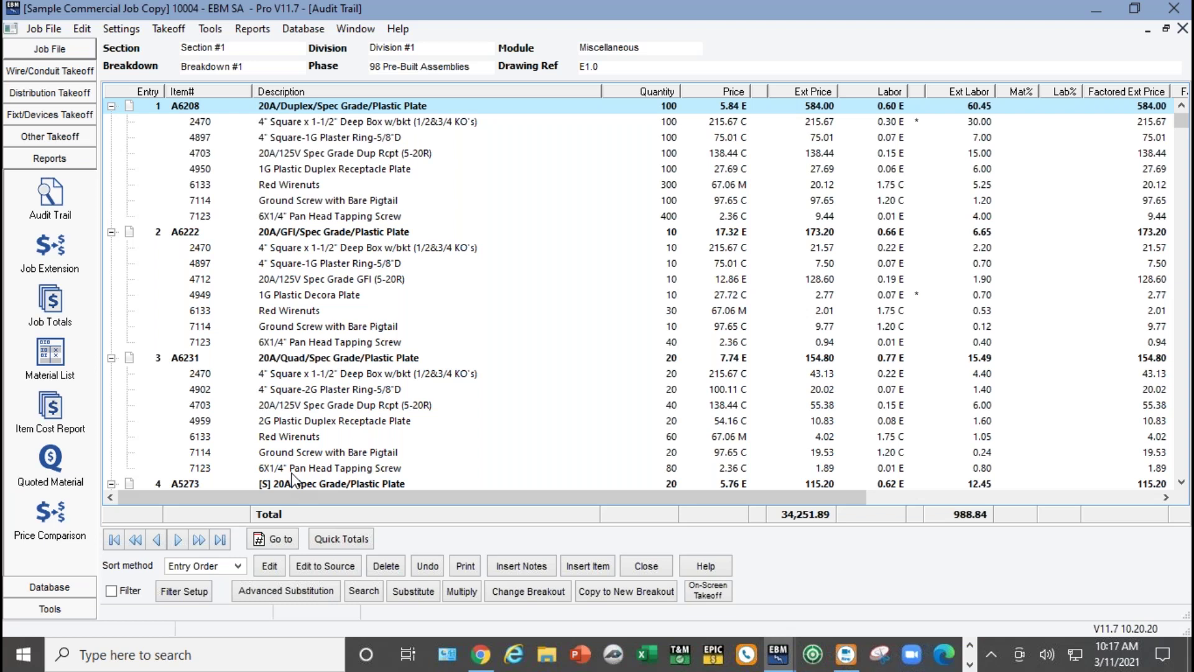
Check the Top 10 Reasons slide, then open the Specialty Databases folder from the top level of the EBM item database.
key("alt+Tab")
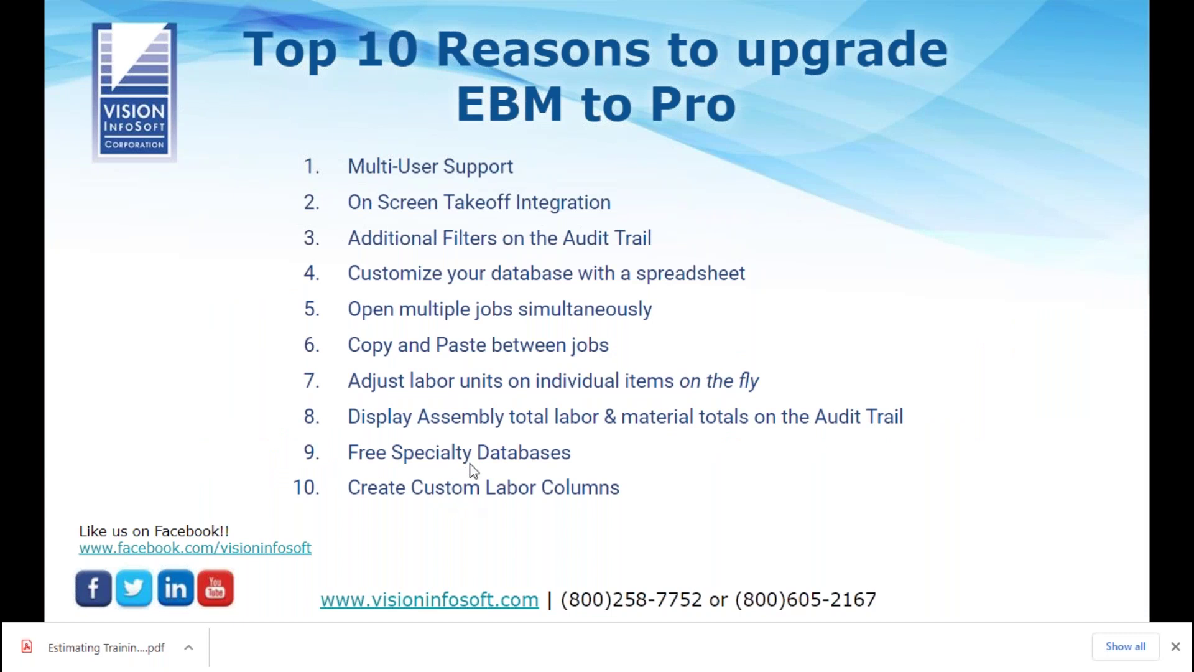
key("alt+Tab")
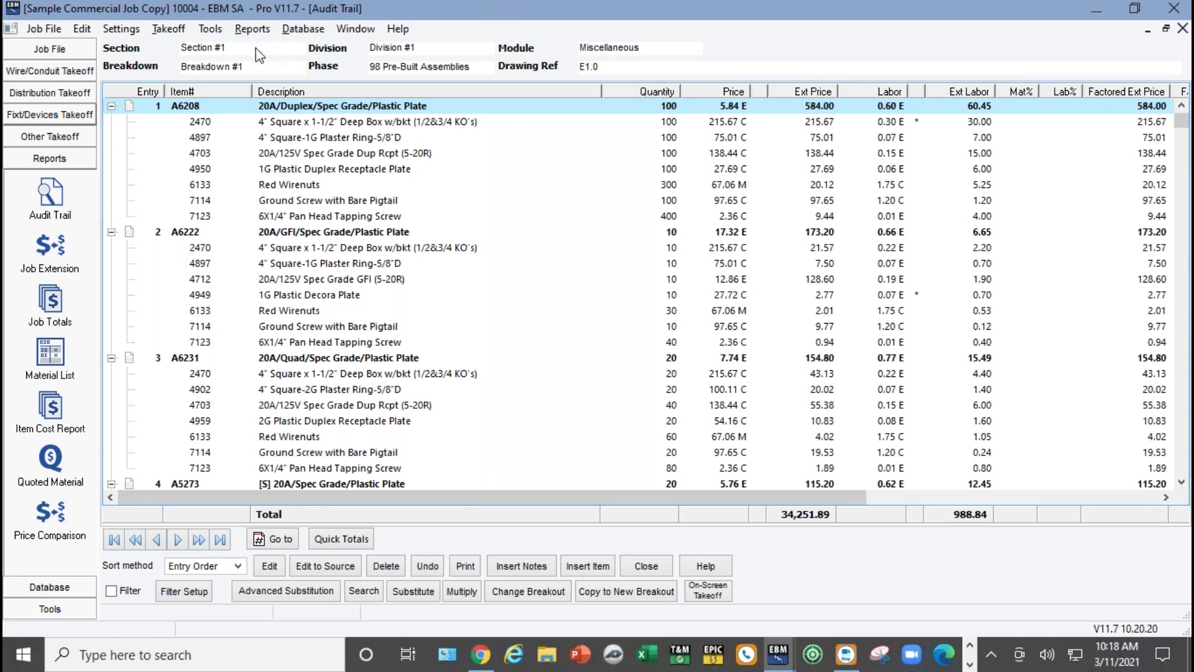
left_click(304, 29)
left_click(309, 49)
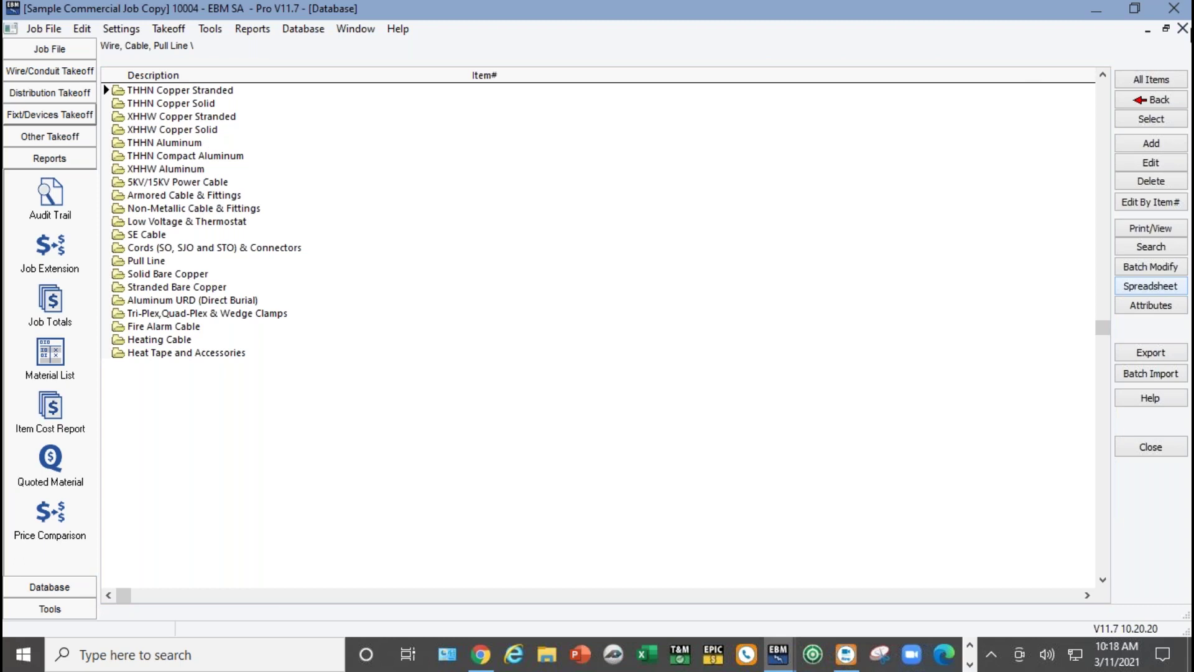
left_click(1151, 76)
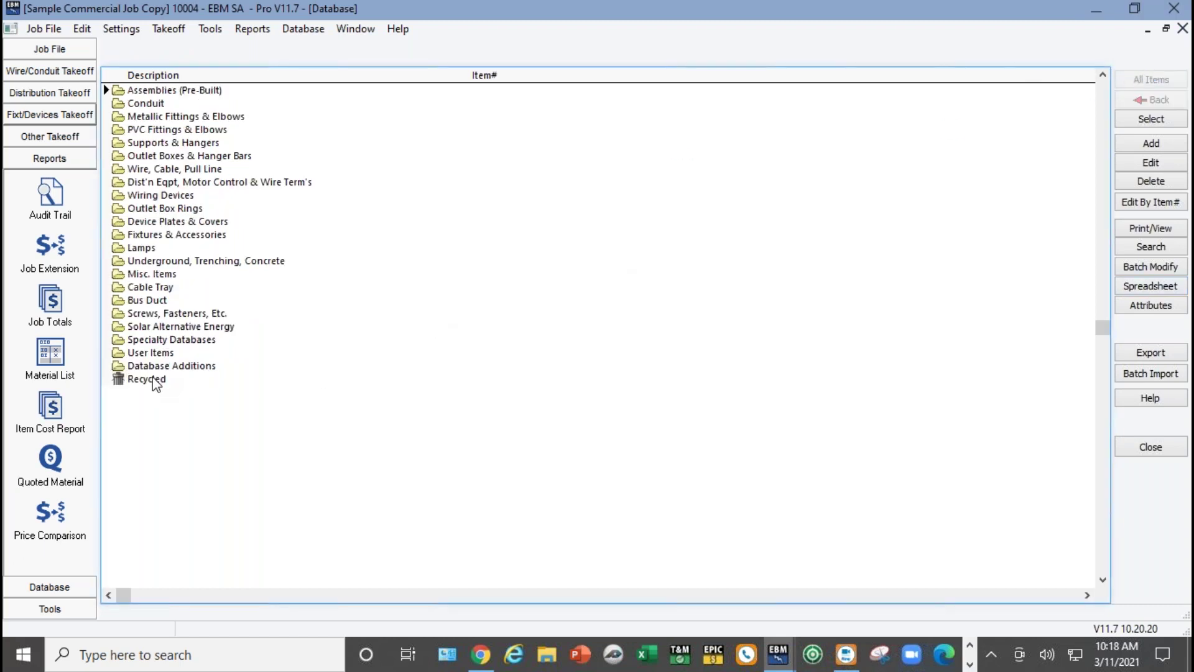
double_click(147, 341)
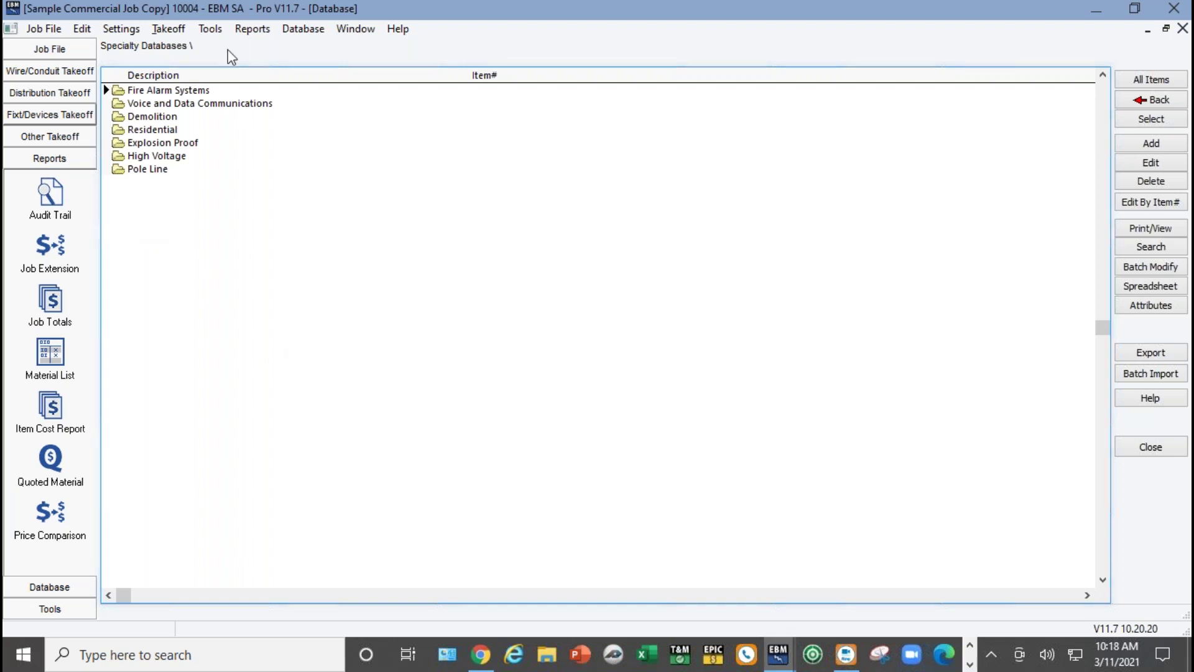
Close the current job and log on as another user whose account runs the Plus edition, adding the initial to the saved user name.
left_click(44, 28)
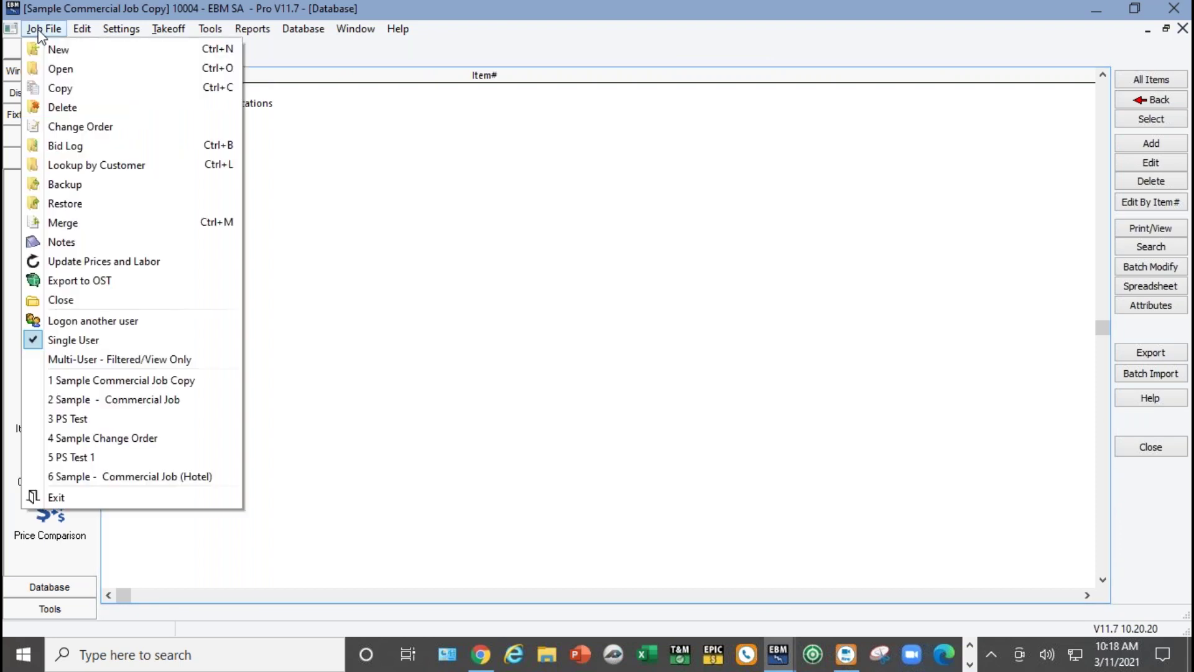
left_click(87, 326)
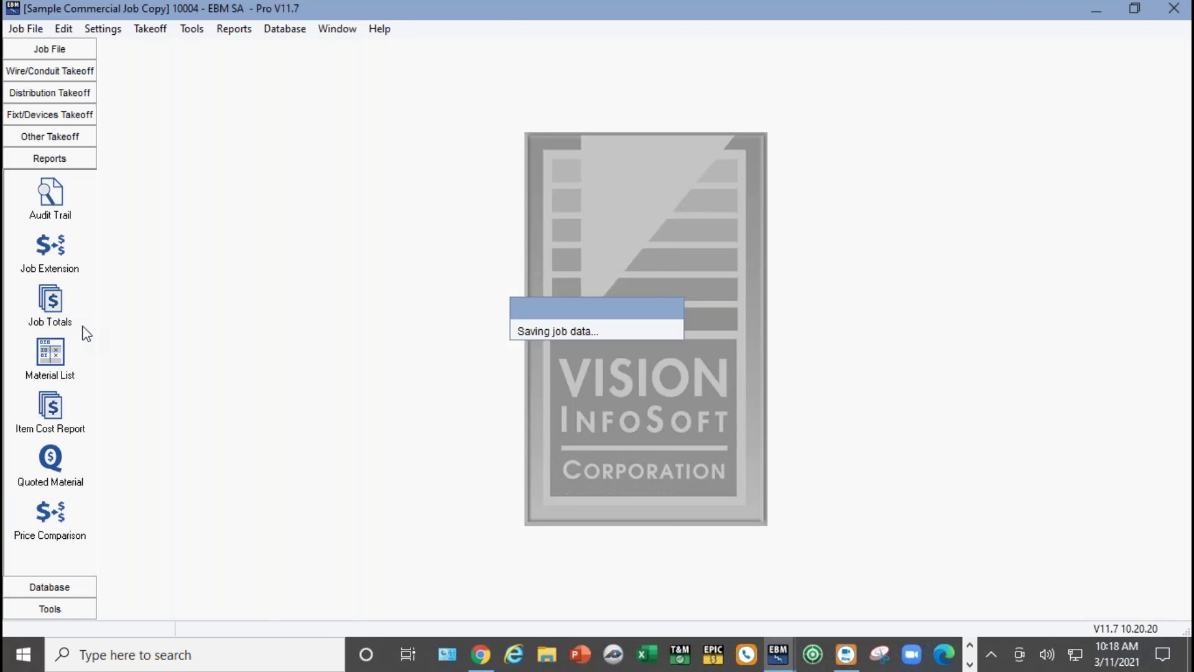
key("End")
type("H")
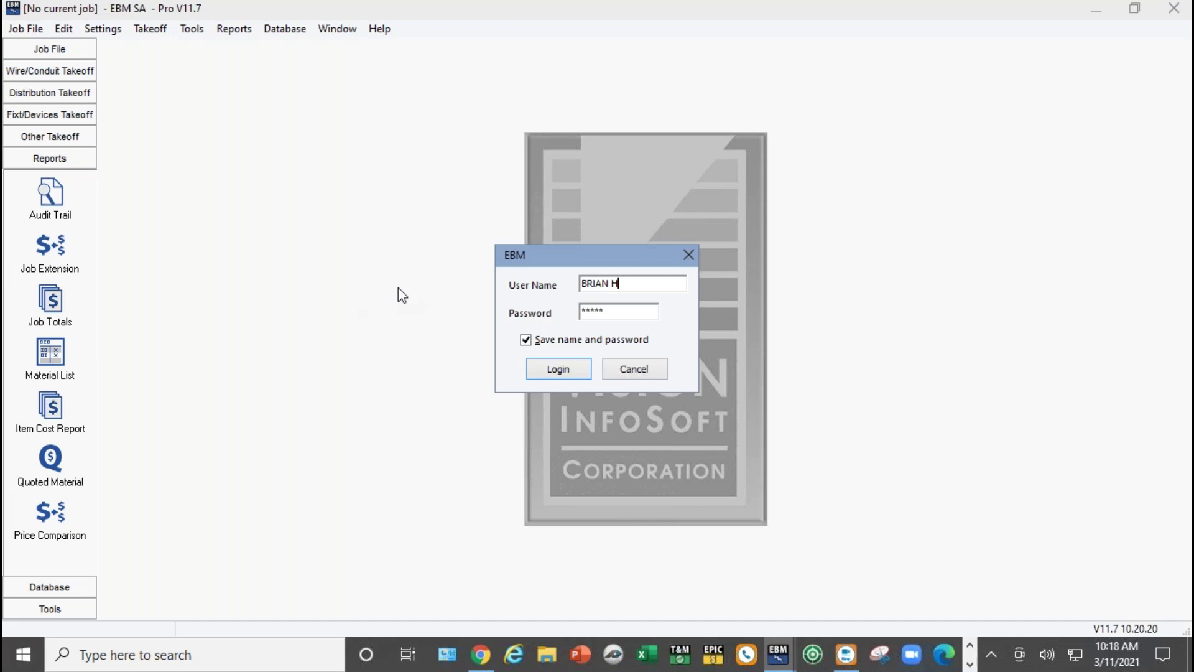
left_click(559, 370)
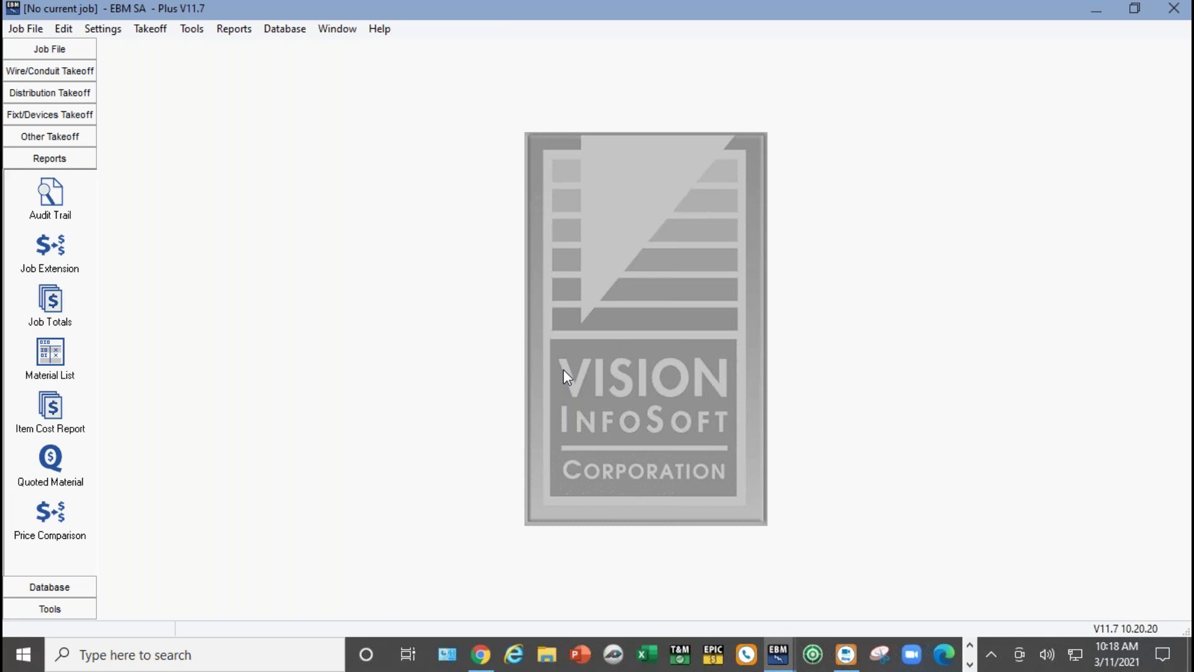
Open the item database under the Plus account and examine which folders are available in Specialty Databases.
left_click(293, 36)
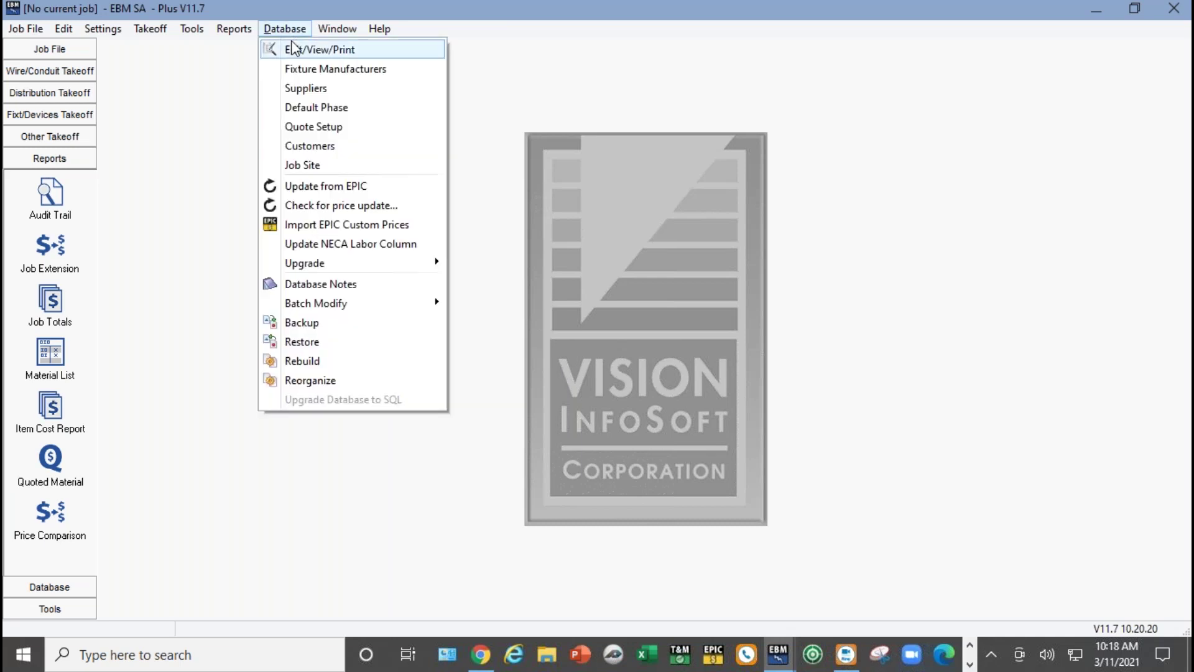
key("Left")
key("Left")
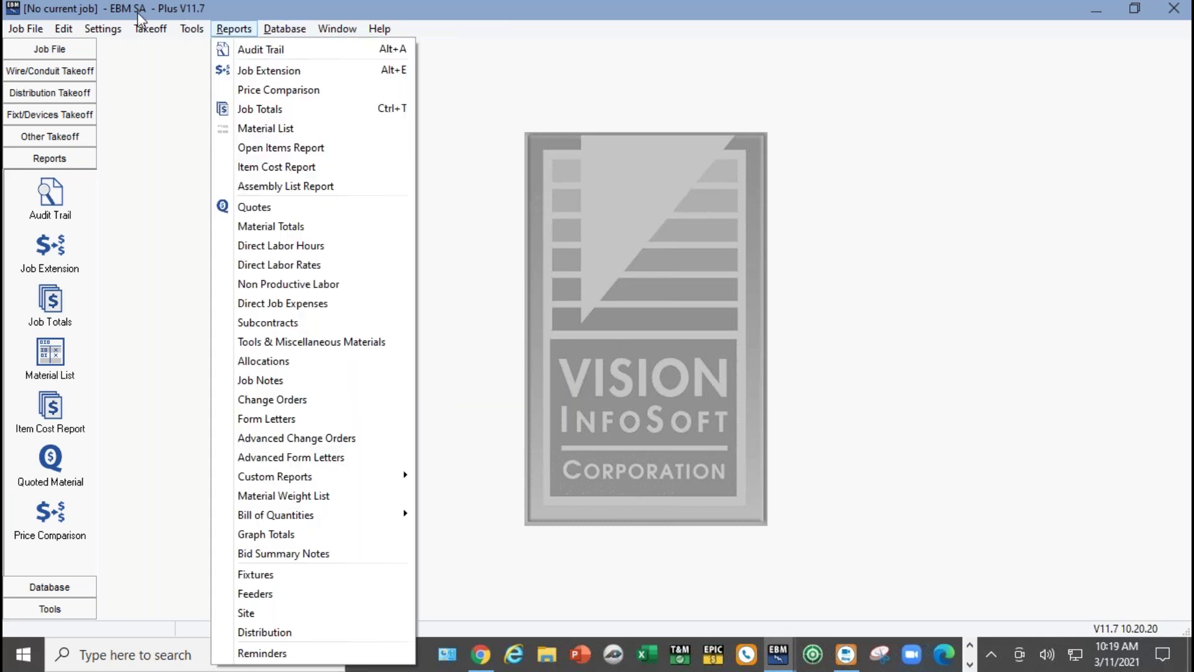
key("Right")
key("Right")
key("Right")
left_click(295, 49)
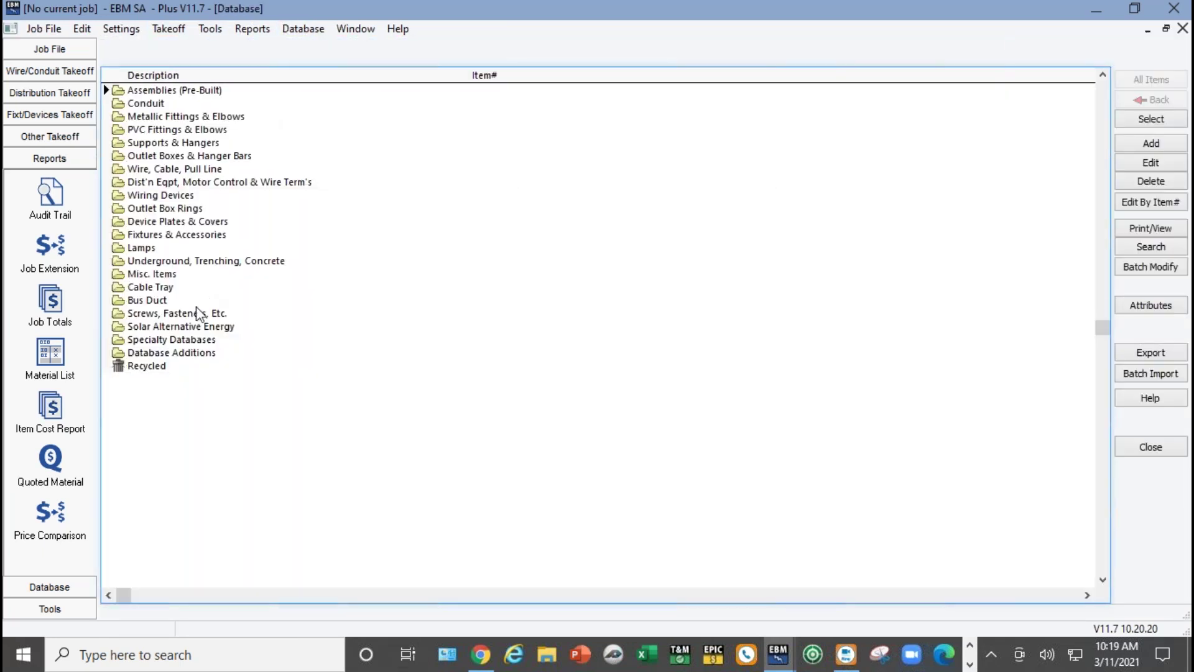
double_click(195, 340)
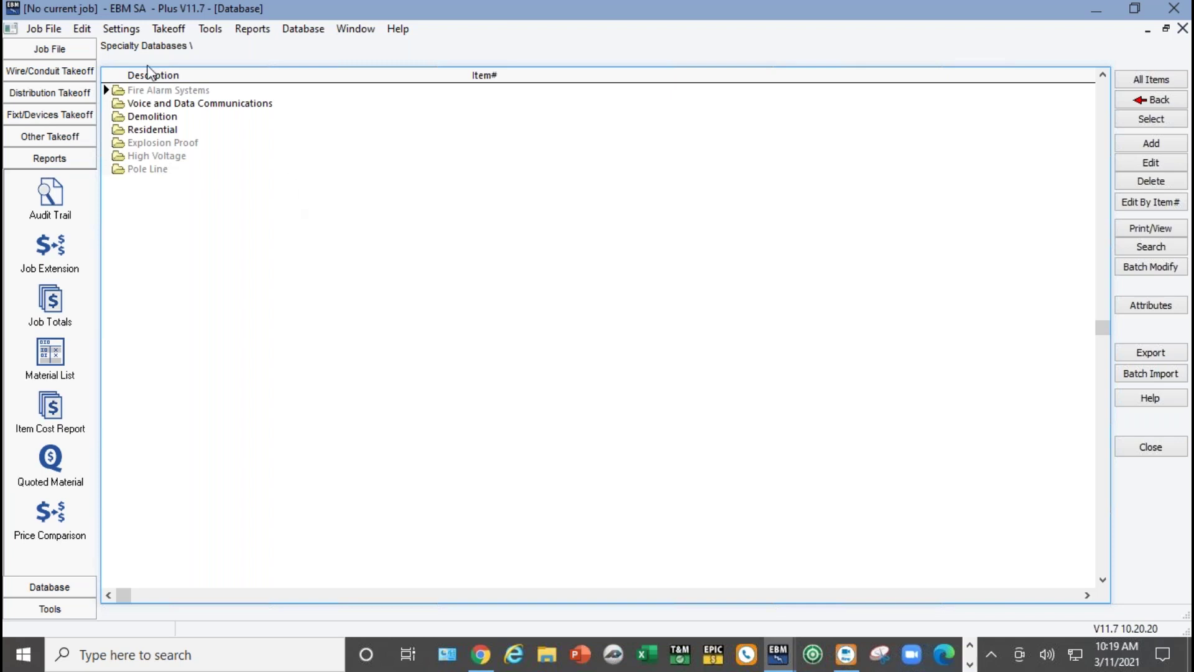
Log back on with the Pro account, removing the trailing initial from the user name.
left_click(42, 29)
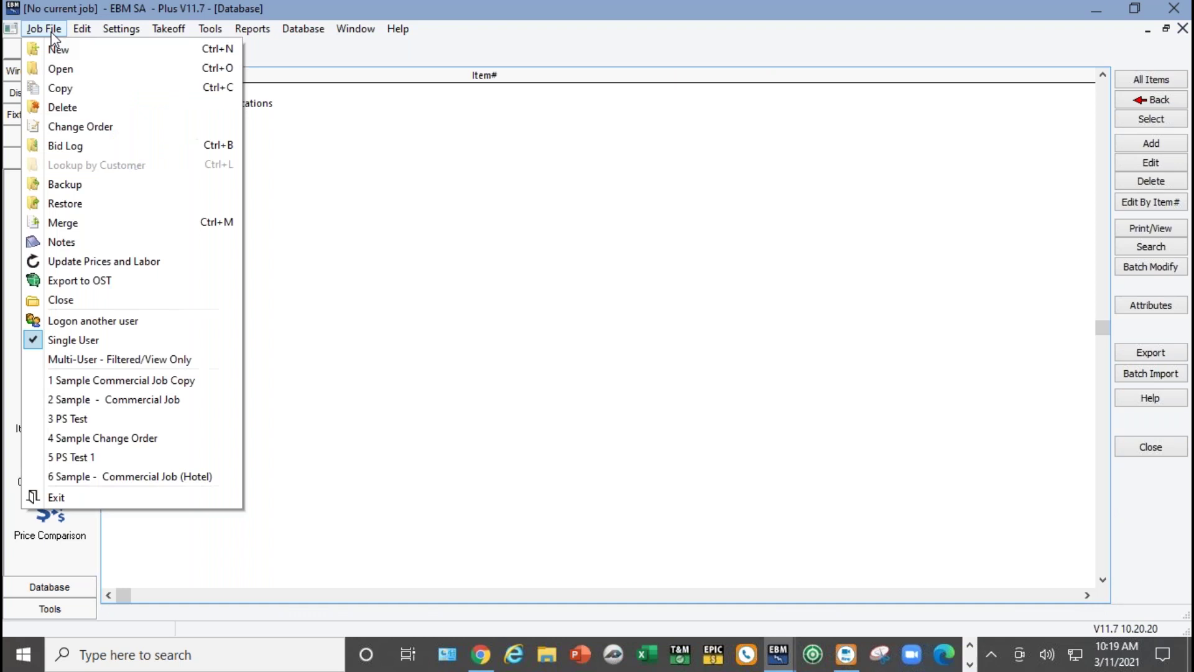
left_click(93, 321)
left_click(637, 283)
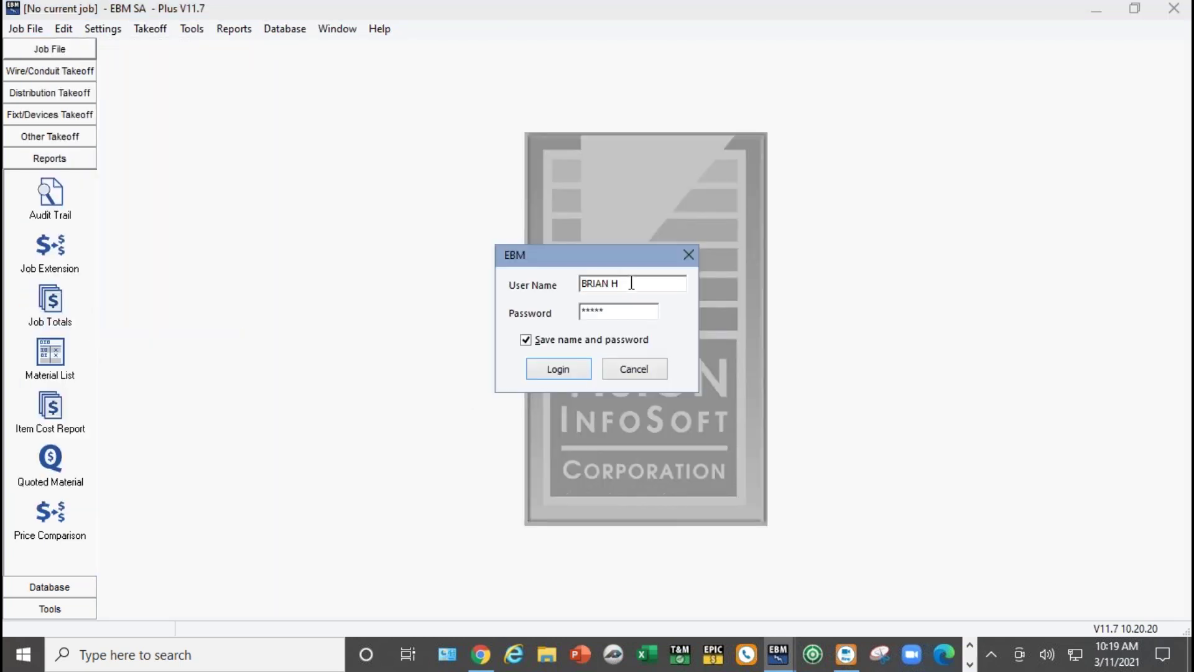
key("BackSpace")
key("BackSpace")
key("Return")
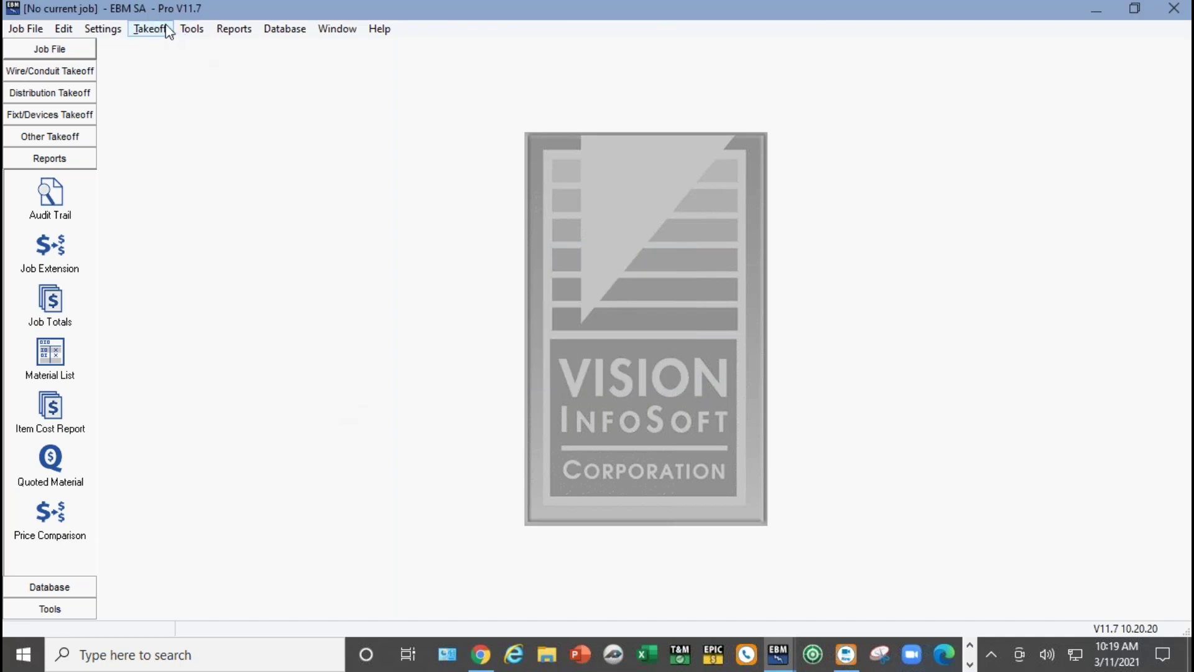
Check the Top 10 Reasons slide, then reopen Sample Commercial Job Copy for a job extension and cancel the extension settings.
key("alt+Tab")
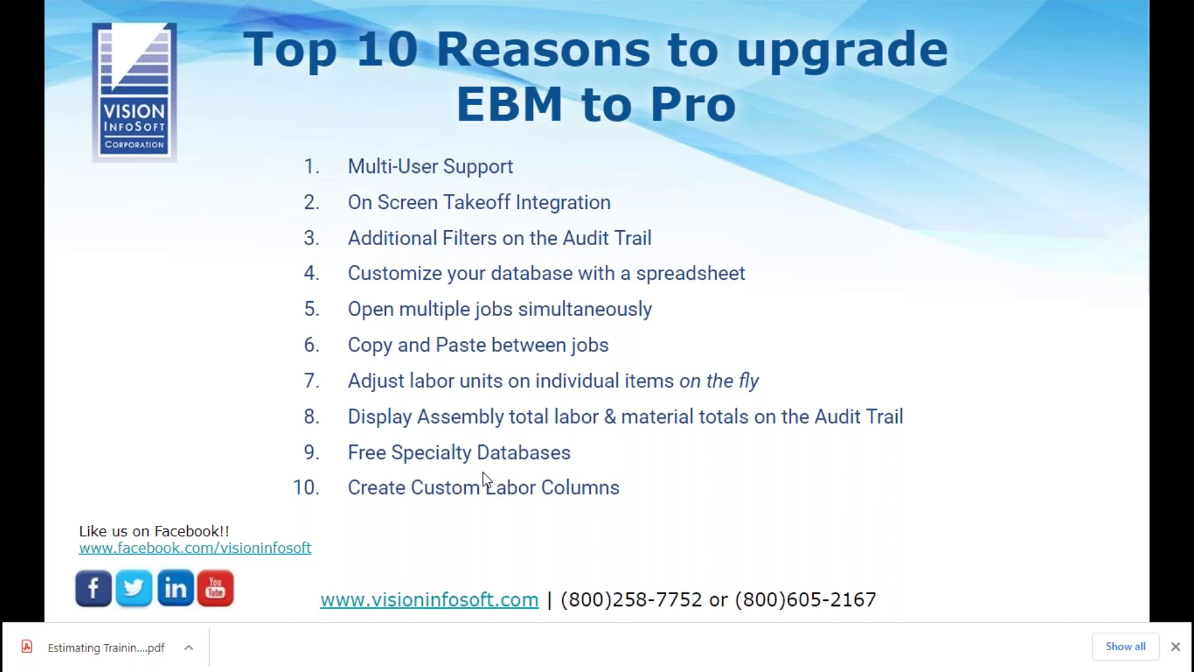
key("alt+Tab")
left_click(41, 246)
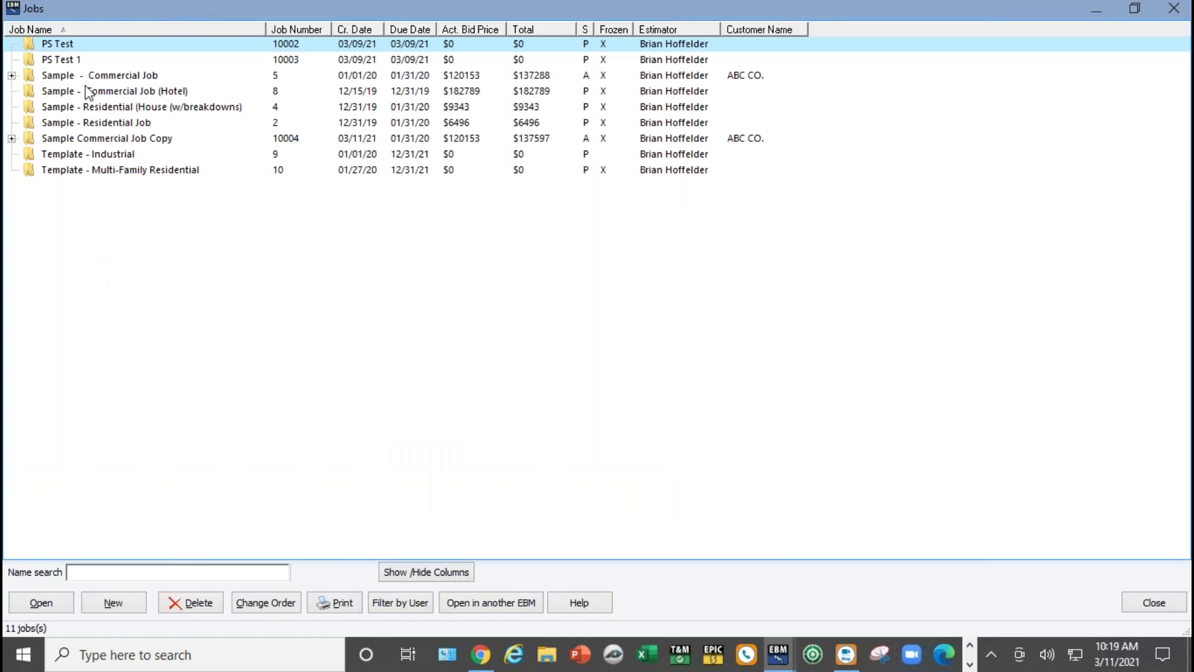
double_click(96, 140)
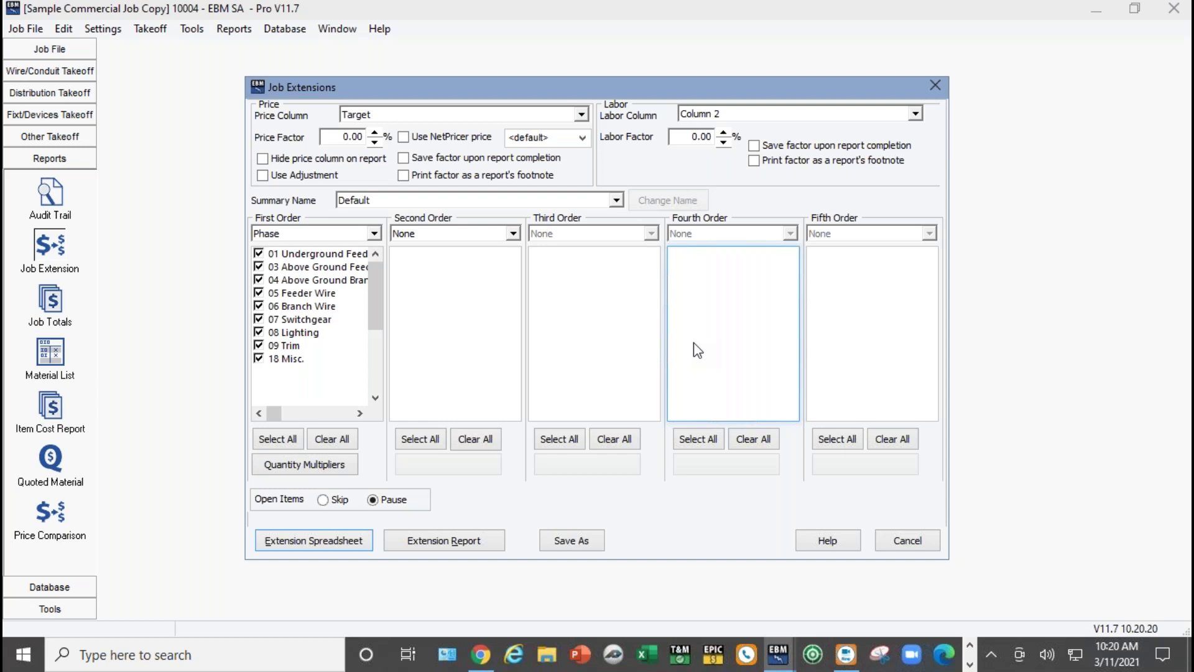
left_click(894, 542)
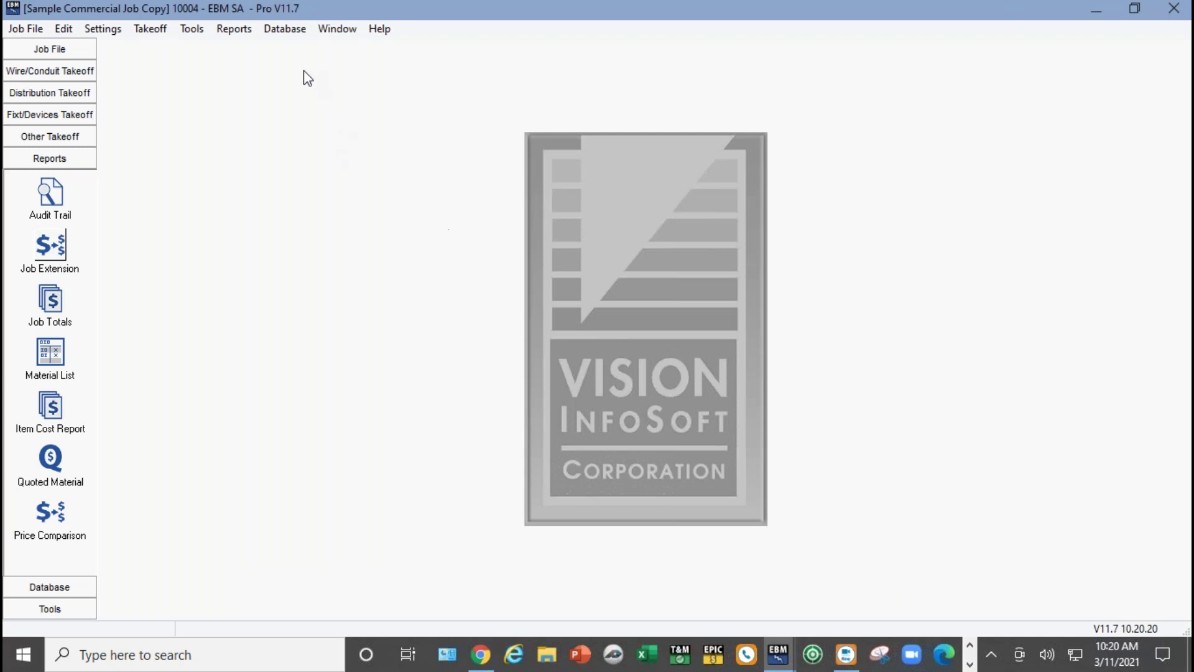
Create a custom labor column that replaces Column 4 with 120% of Column 2 in all database items, allowing existing labor to be overridden.
left_click(281, 31)
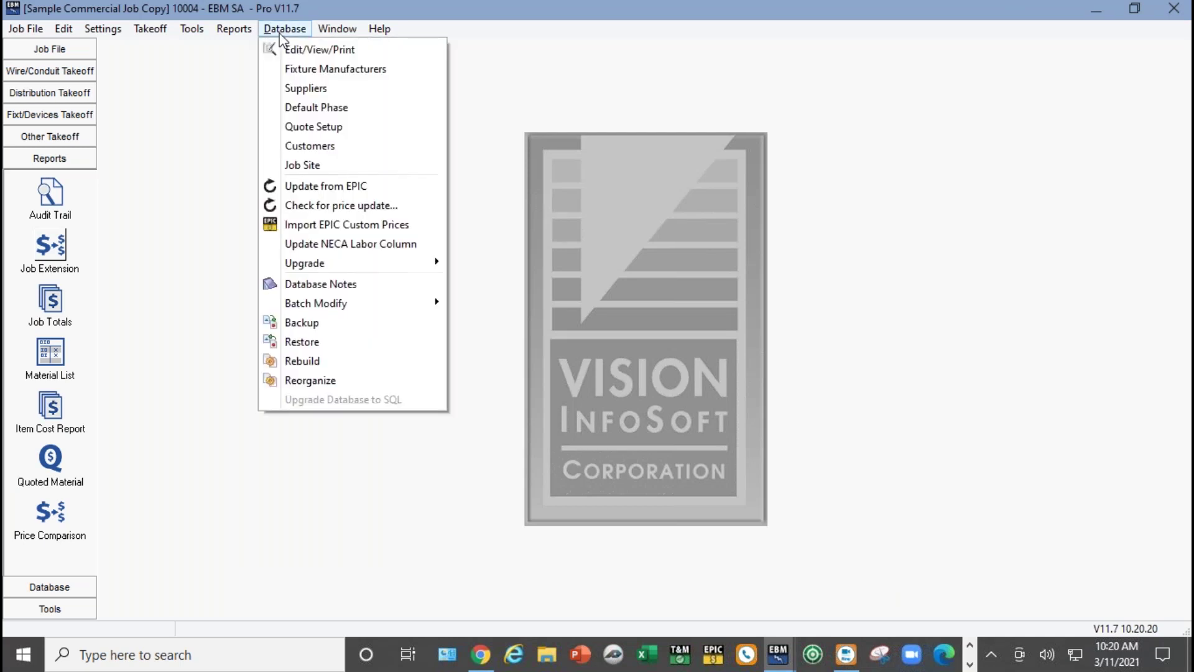
mouse_move(325, 306)
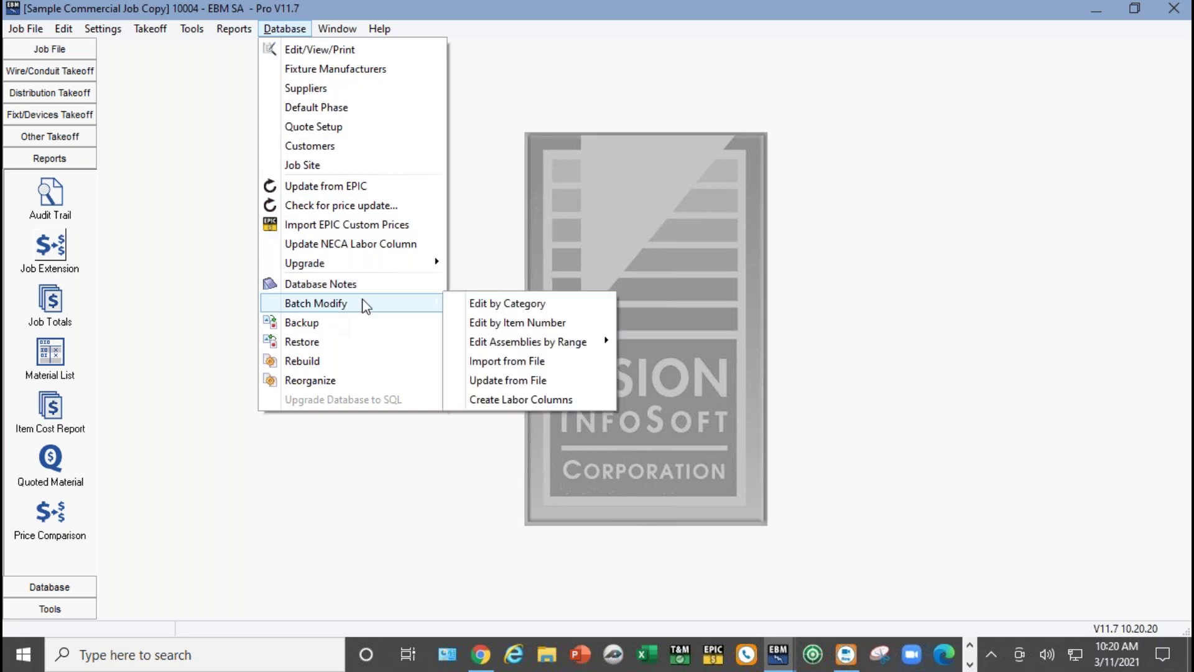
left_click(504, 401)
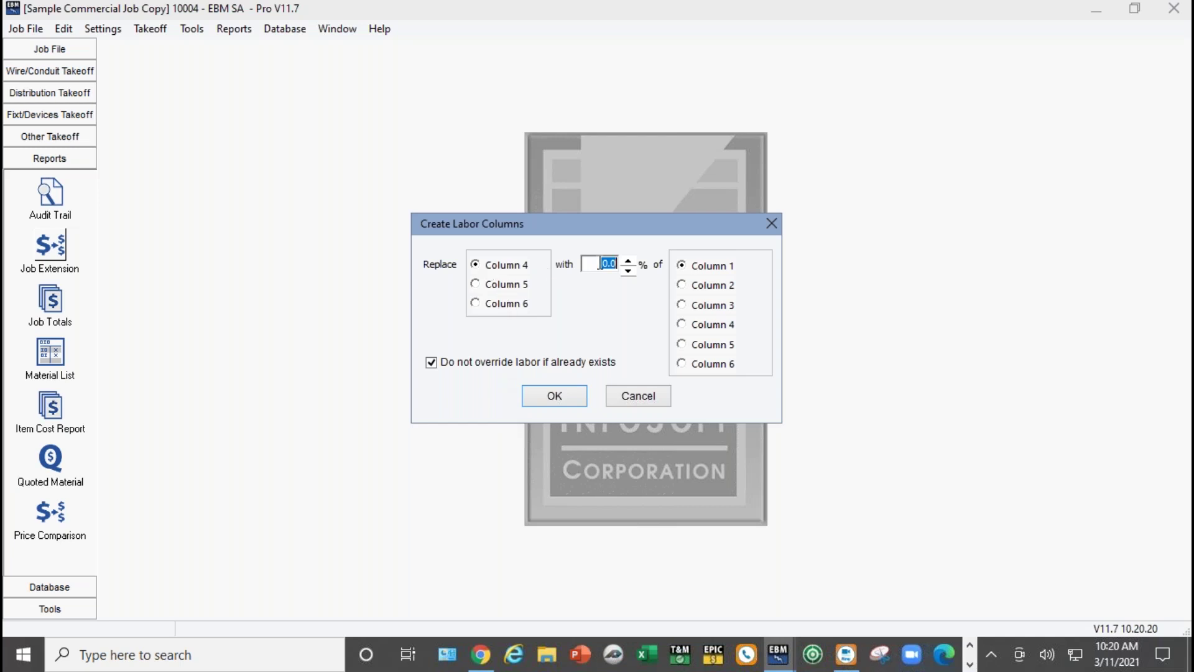
type("120")
left_click(695, 287)
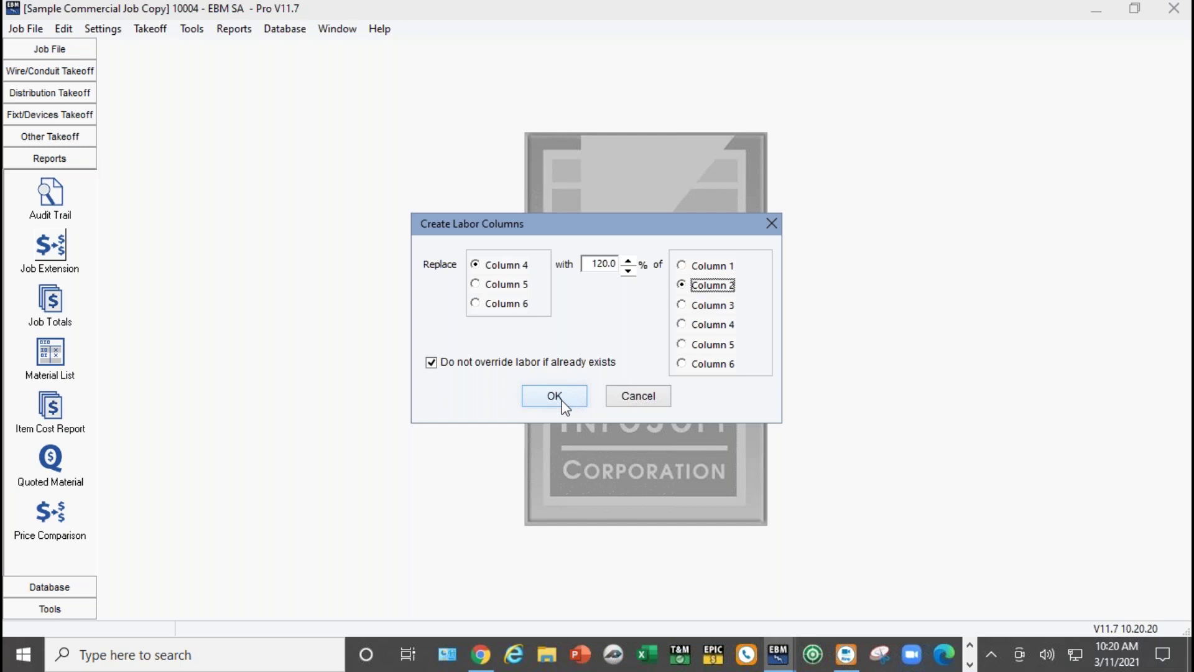
left_click(443, 366)
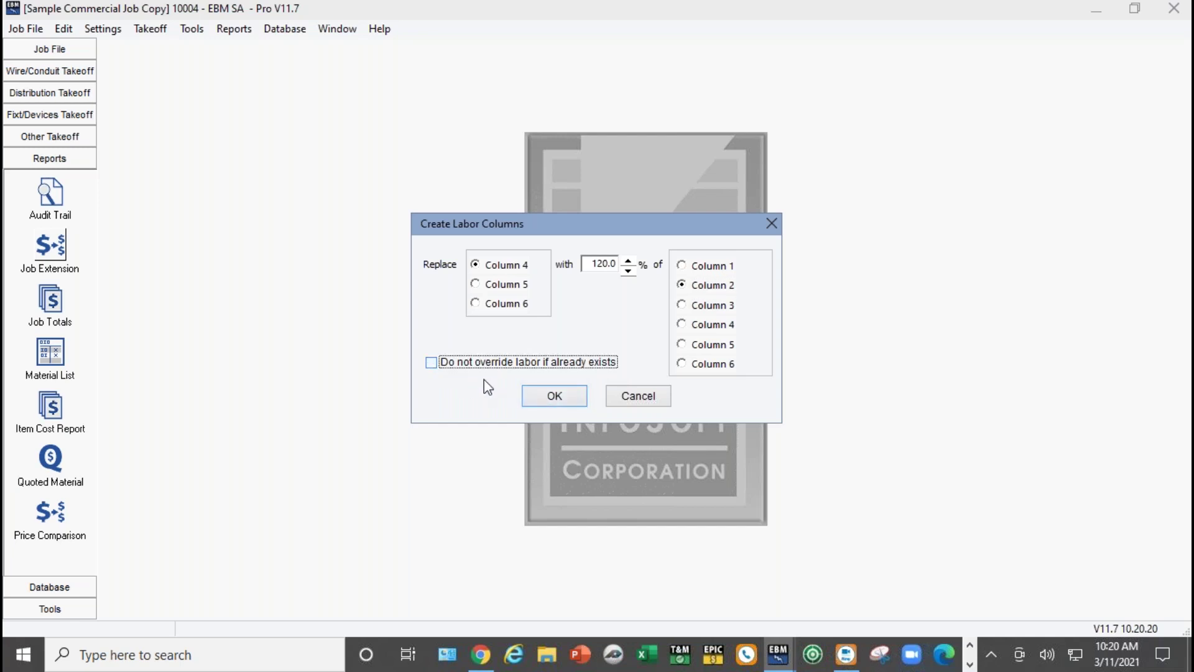
left_click(570, 403)
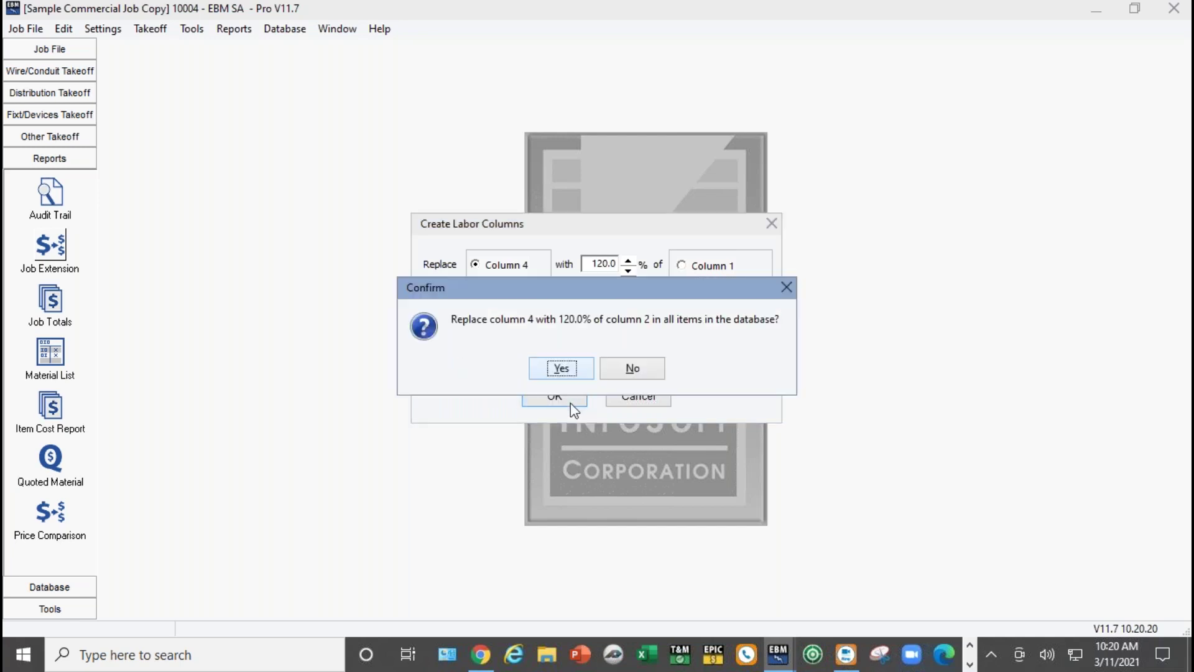
left_click(562, 369)
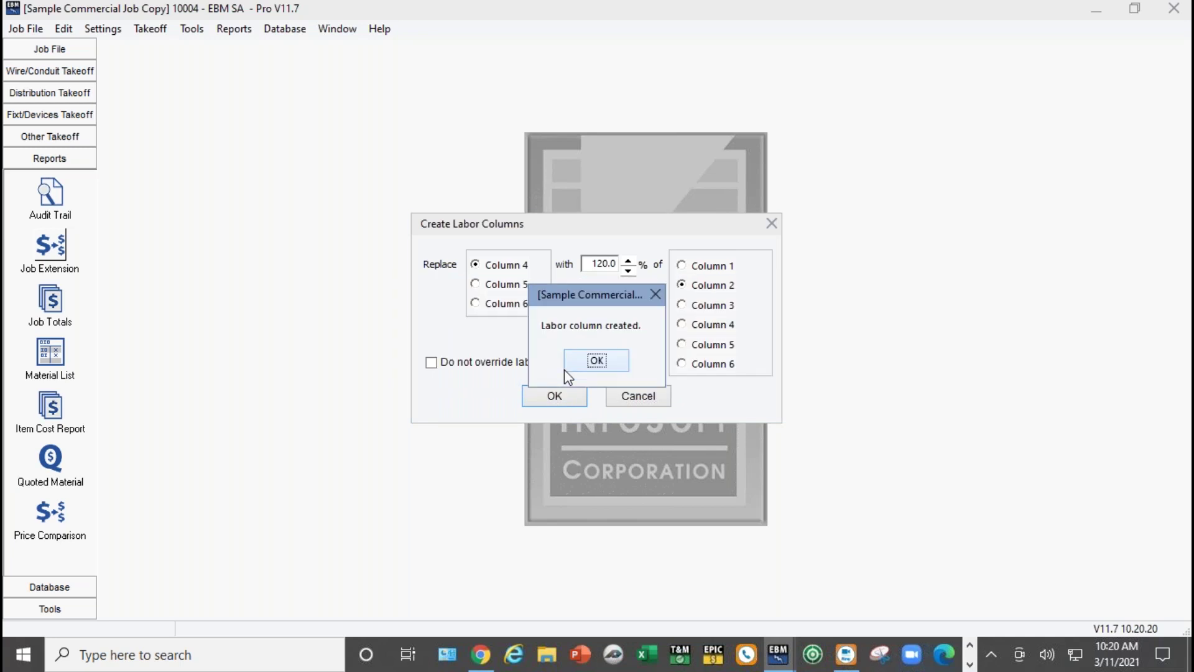
left_click(586, 354)
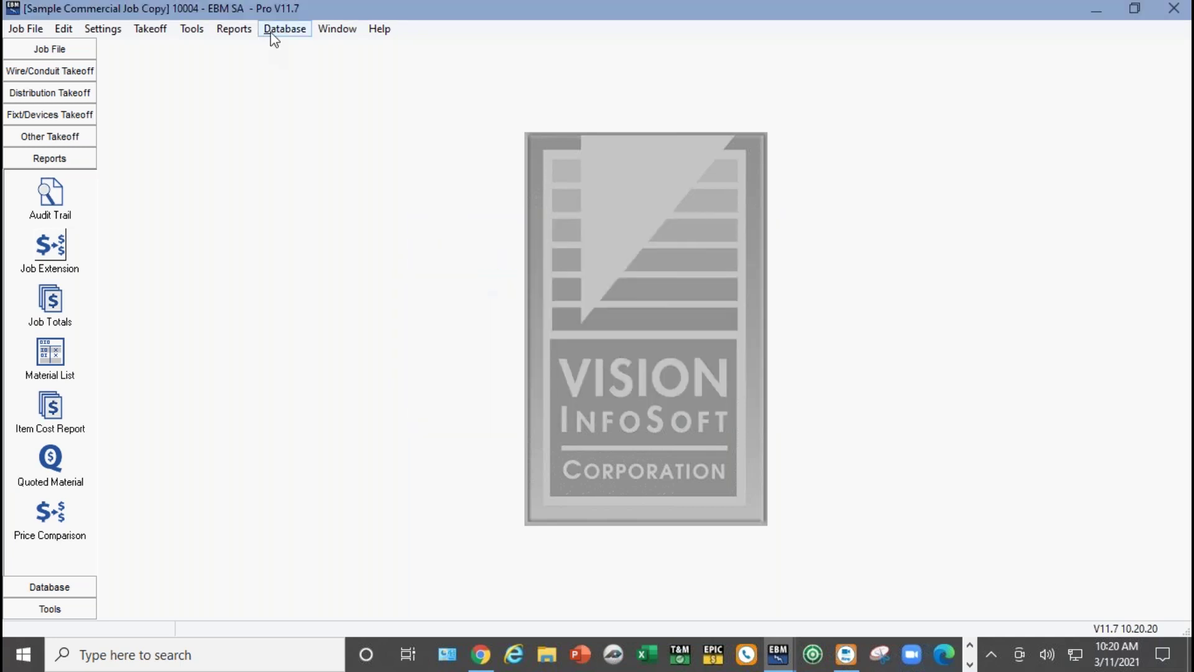
Examine the Lab 4 values in the spreadsheet of the database's Conduit folder and close it without saving.
left_click(271, 31)
left_click(285, 49)
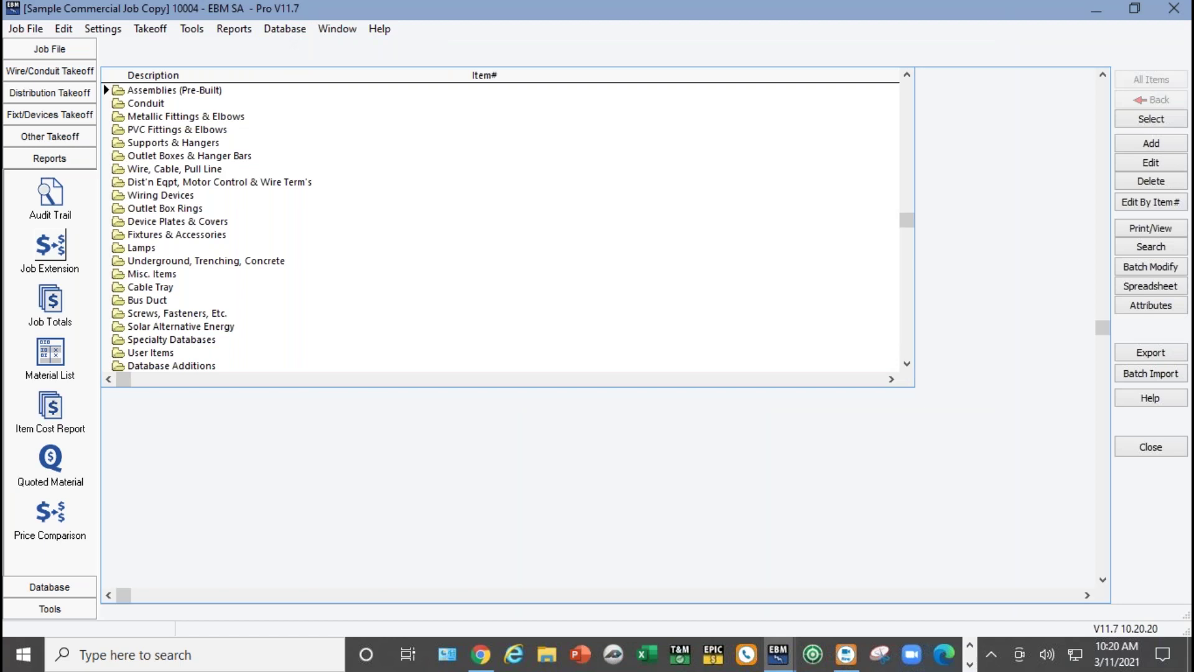
double_click(173, 103)
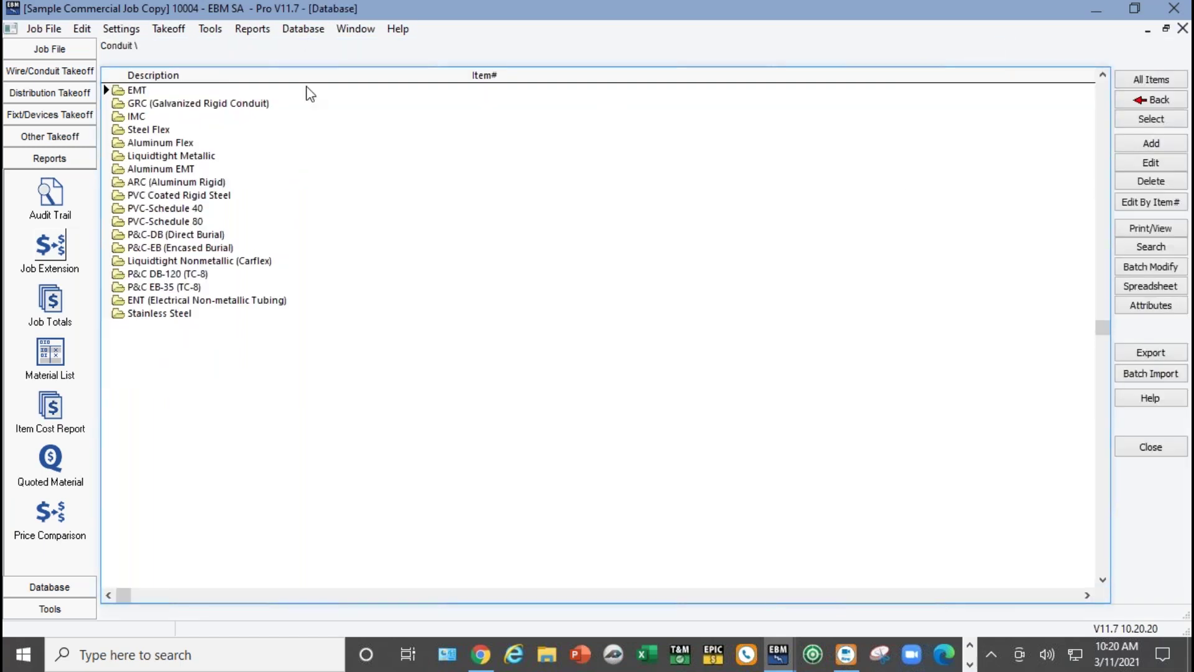
left_click(1150, 287)
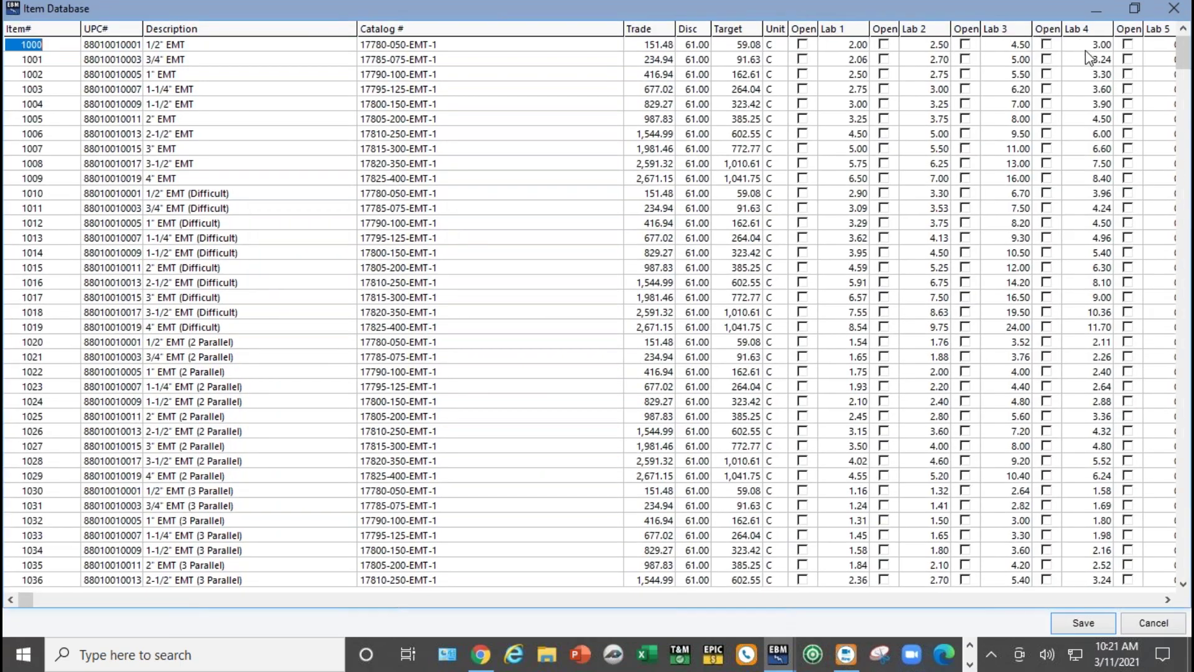
left_click(1167, 600)
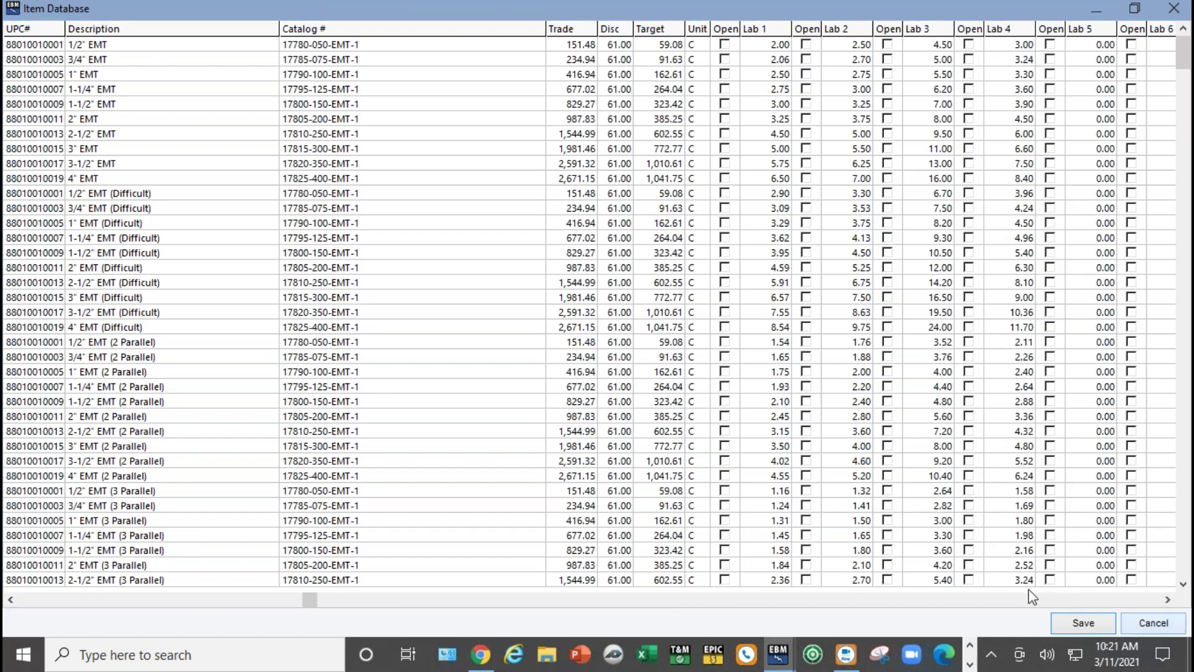
left_click(1150, 616)
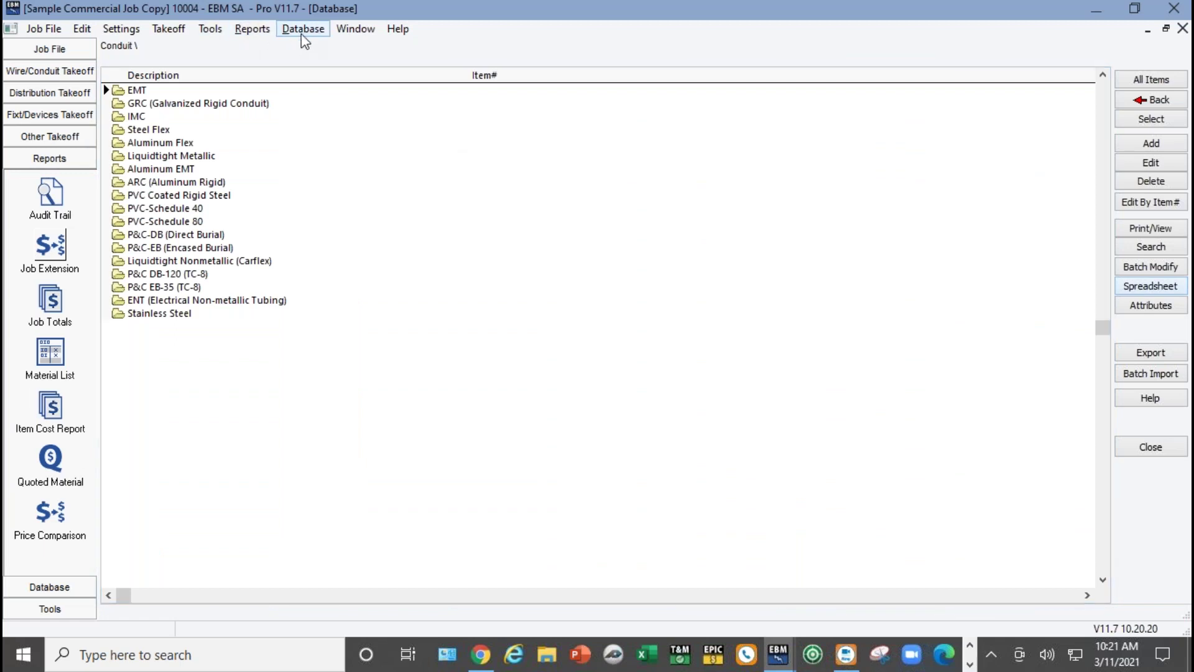
Rename the Labor Column 4 description to "Col 2 +20%" in the program settings and save.
left_click(122, 30)
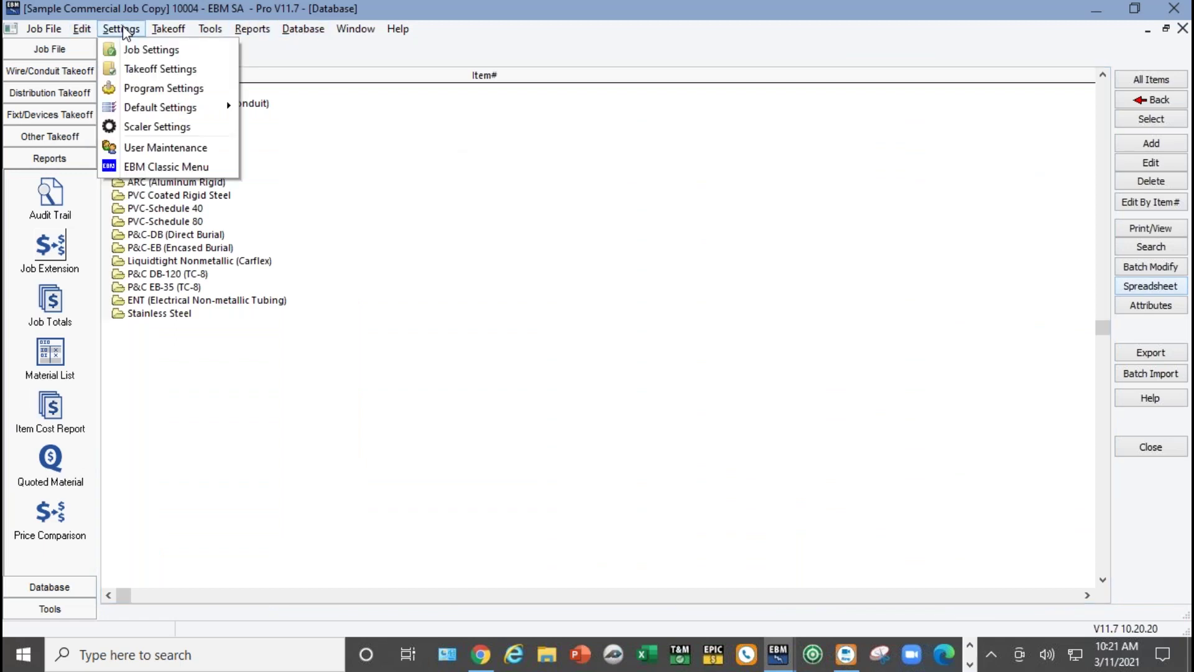
left_click(144, 91)
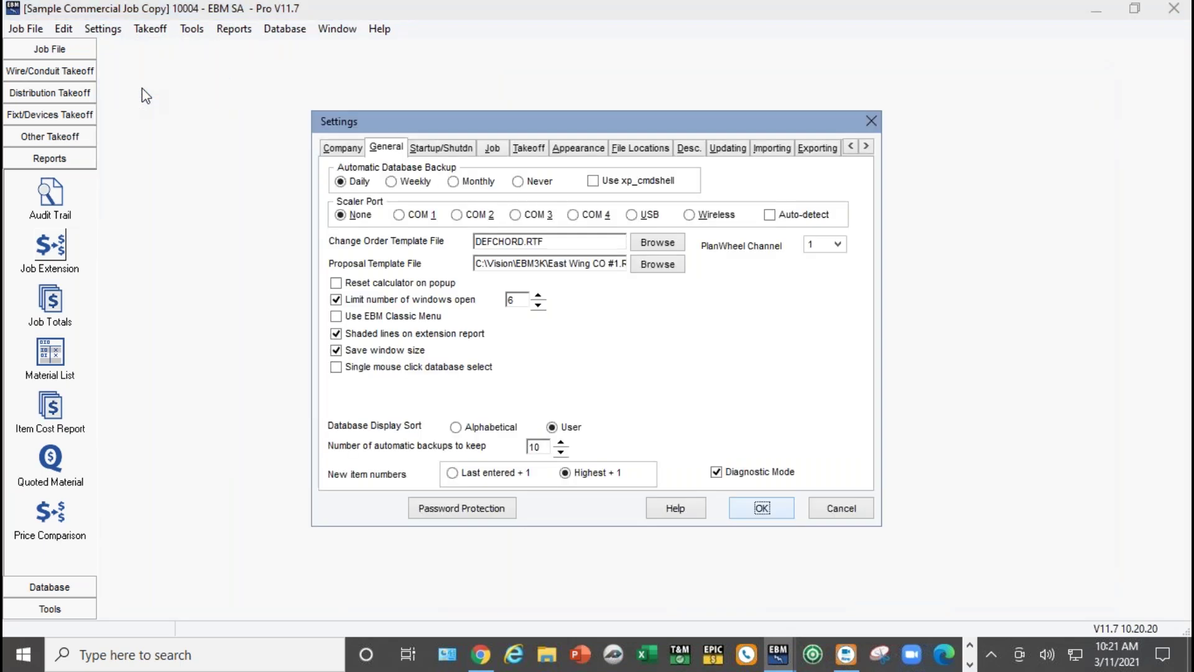
left_click(693, 148)
left_click_drag(468, 382, 382, 373)
type("Col. 2")
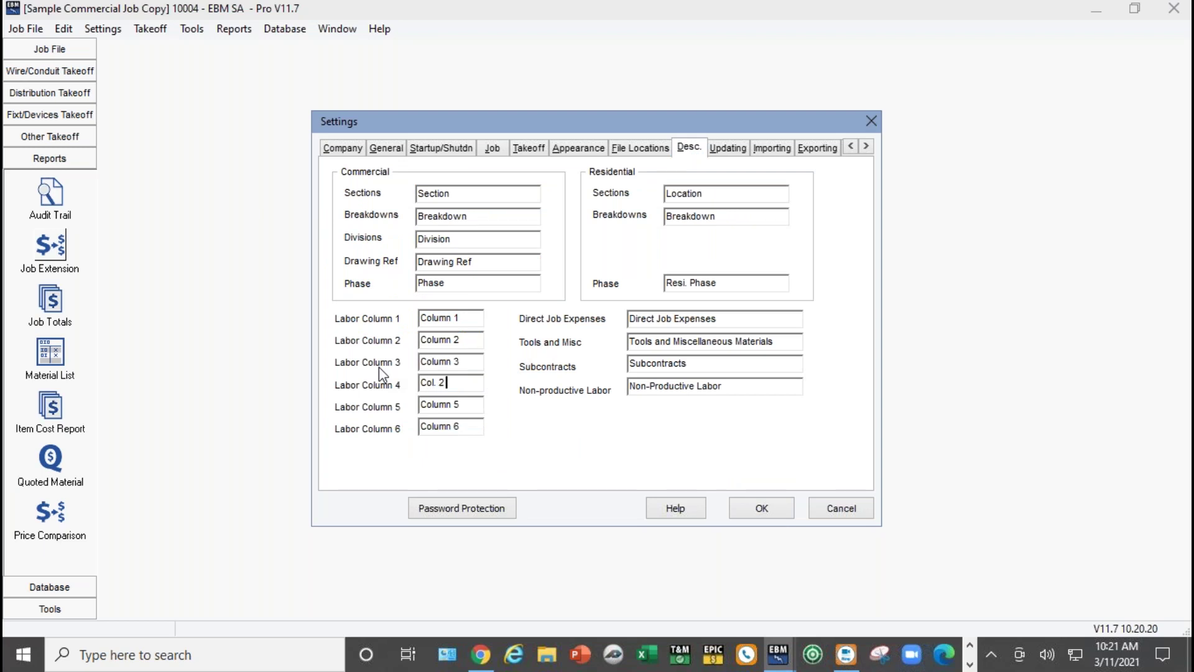
type(" + 2")
key("BackSpace")
key("BackSpace")
key("BackSpace")
key("BackSpace")
type("+20")
key("Left")
key("Left")
key("Left")
key("Left")
key("Left")
key("Left")
key("BackSpace")
key("End")
type("%")
left_click(753, 512)
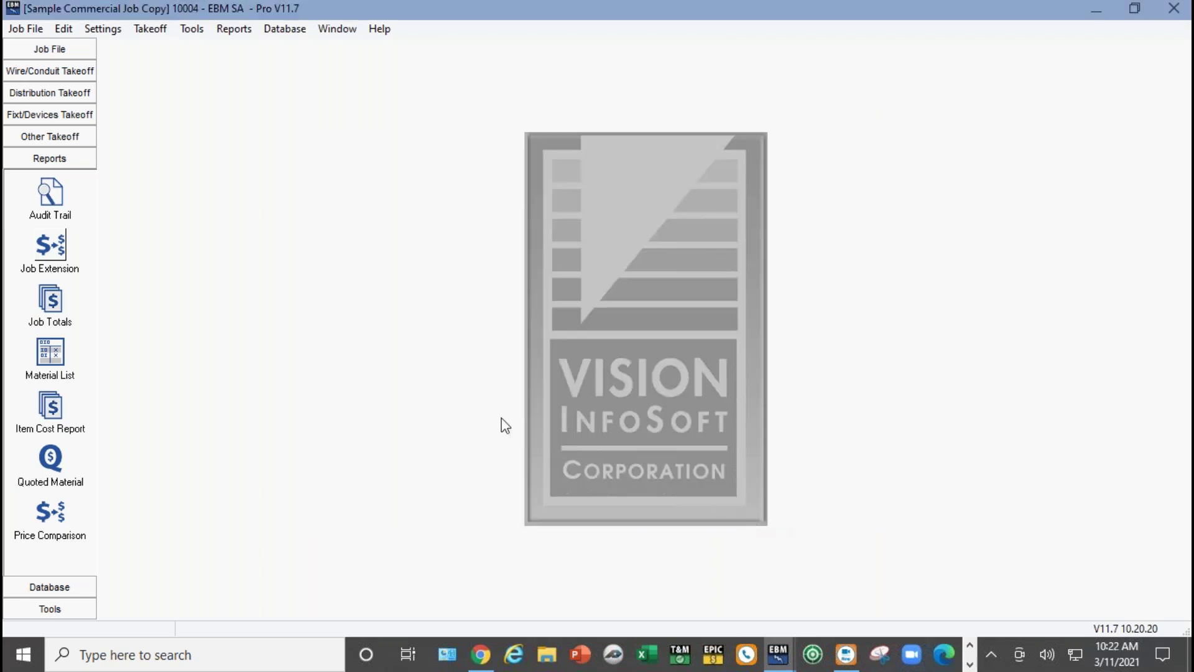
Check the labor column choices in the Job Extensions settings, leaving Column 2 selected, and switch to the Top 10 Reasons slide in Chrome.
left_click(41, 244)
left_click(916, 114)
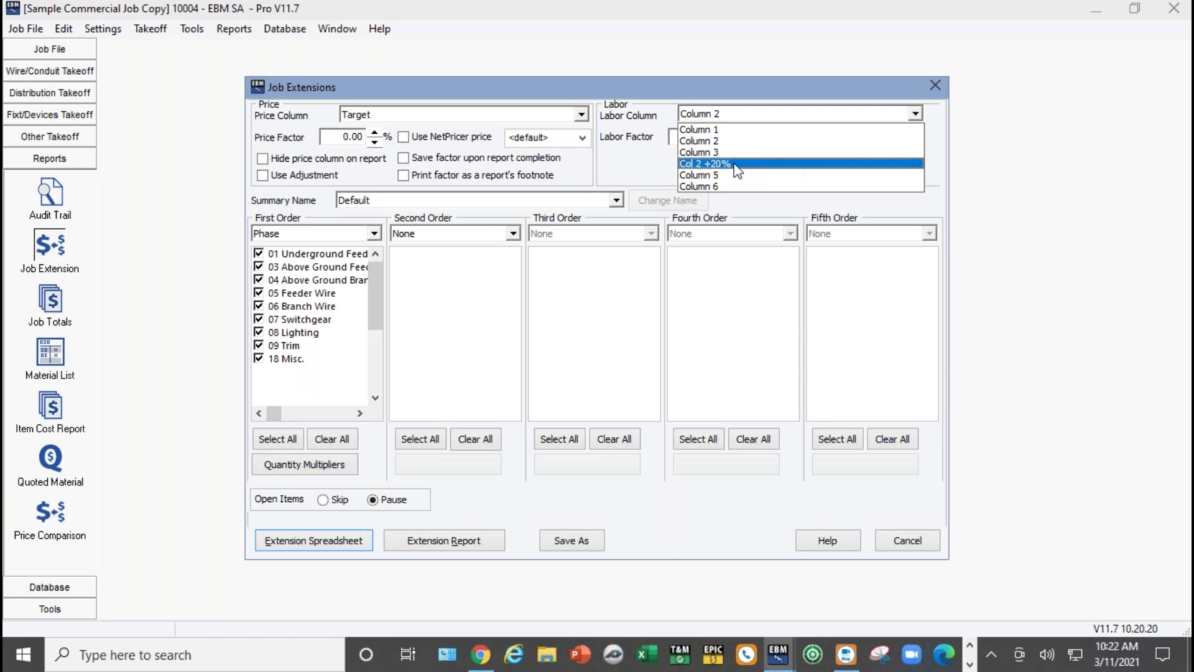
left_click(622, 162)
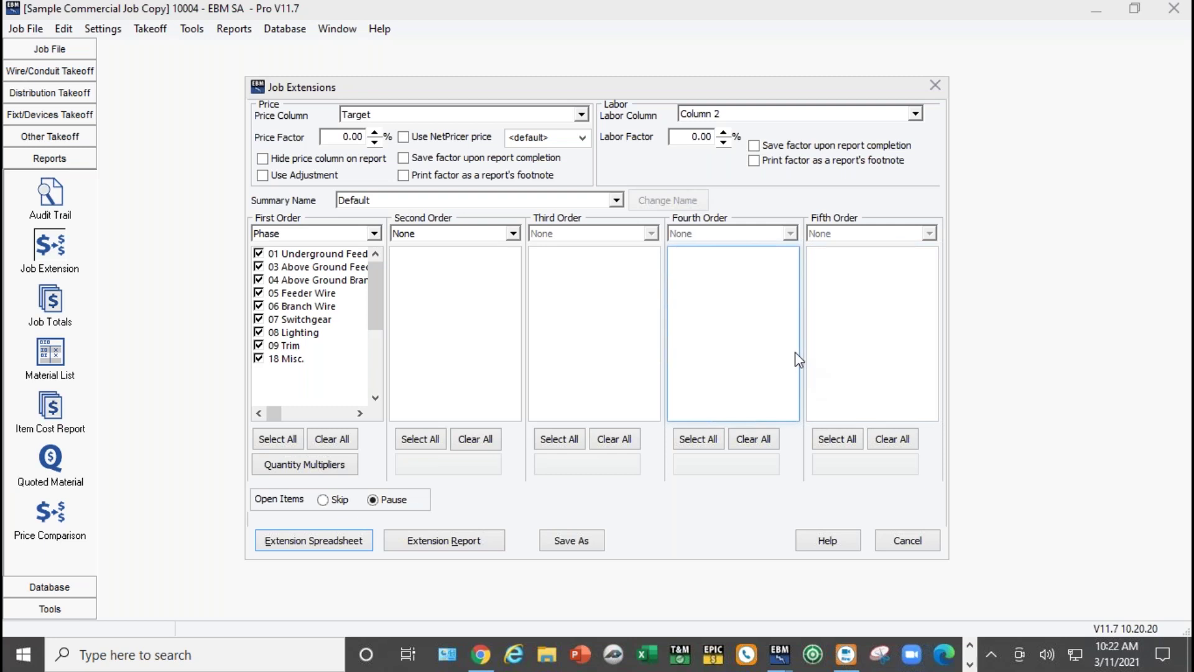
key("alt+Tab")
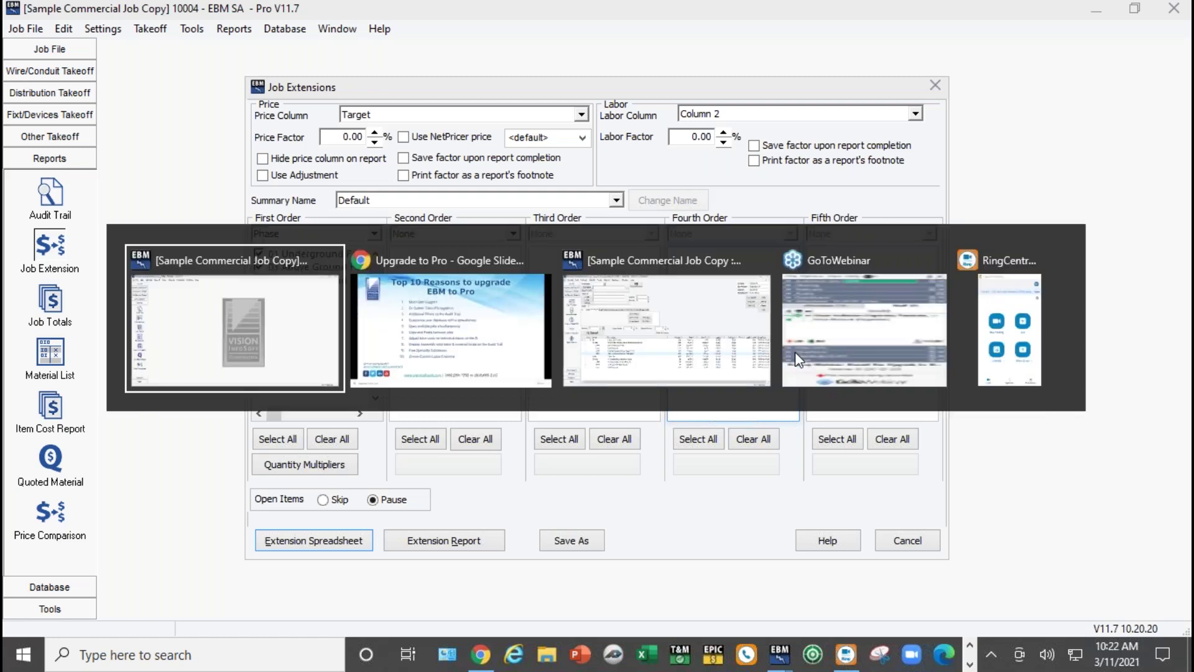
key("alt+Tab")
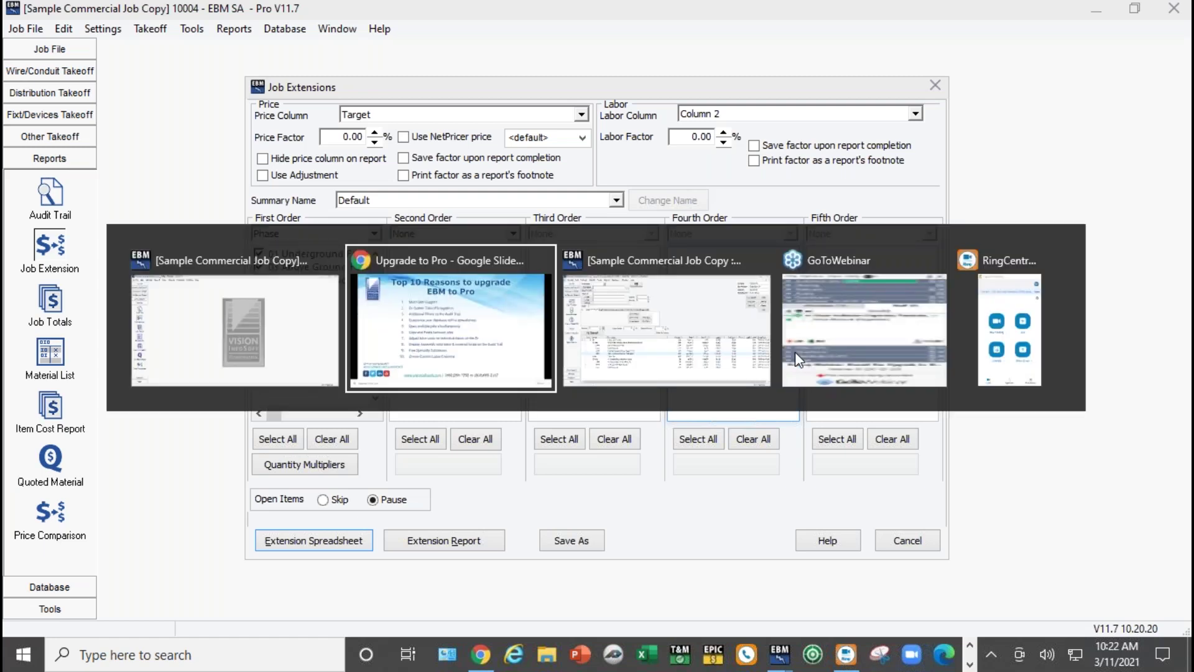